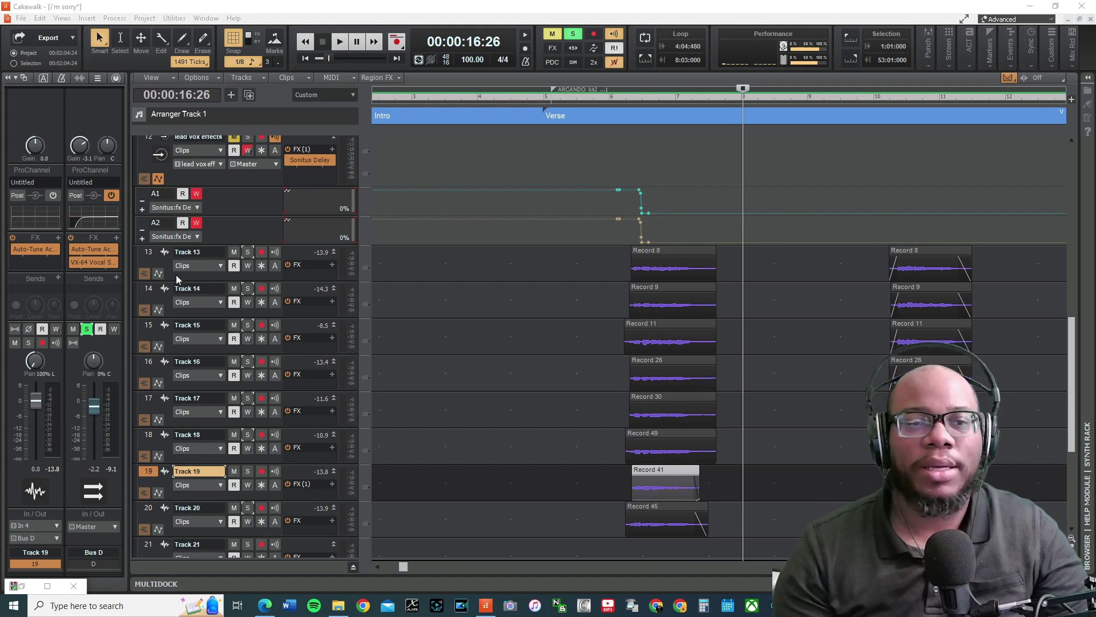
Review the vocal clips on Tracks 13 through 20, selecting the first and last track of the stack.
{"action": "scroll", "coordinate": [260, 309], "scroll_direction": "up", "scroll_amount": 3}
{"action": "scroll", "coordinate": [229, 318], "scroll_direction": "down", "scroll_amount": 3}
{"action": "scroll", "coordinate": [229, 318], "scroll_direction": "down", "scroll_amount": 1}
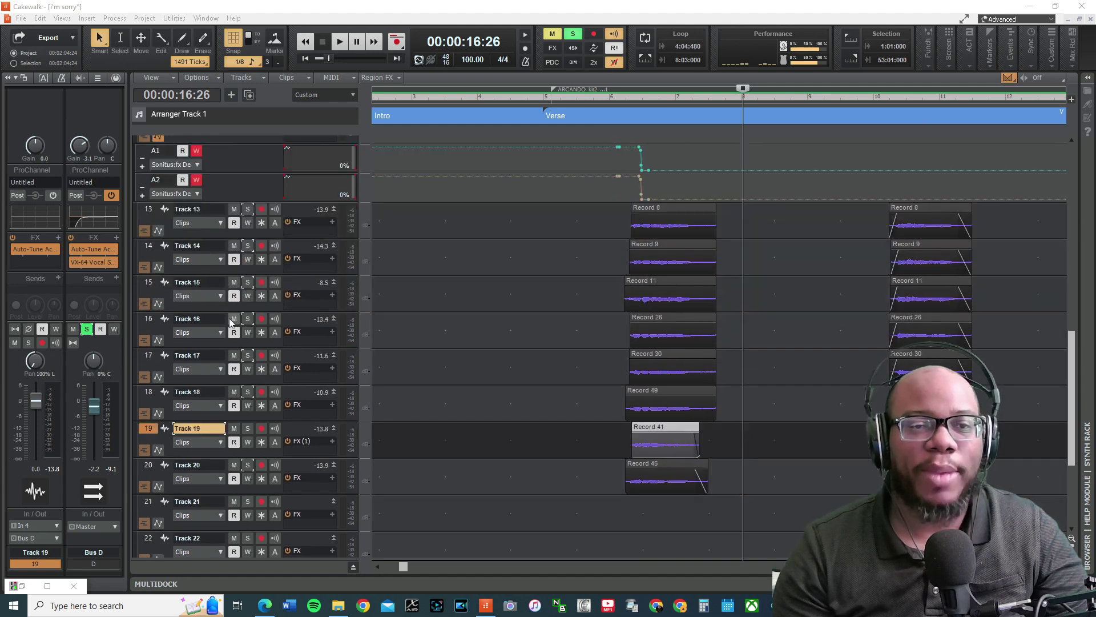
{"action": "scroll", "coordinate": [230, 323], "scroll_direction": "down", "scroll_amount": 1}
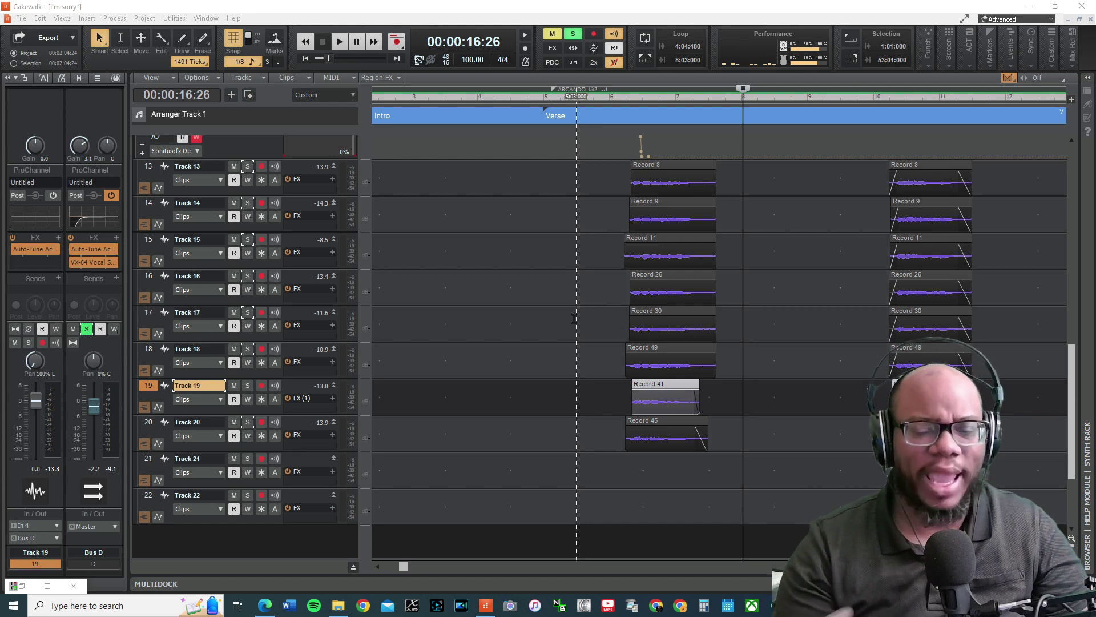
{"action": "left_click", "coordinate": [148, 167]}
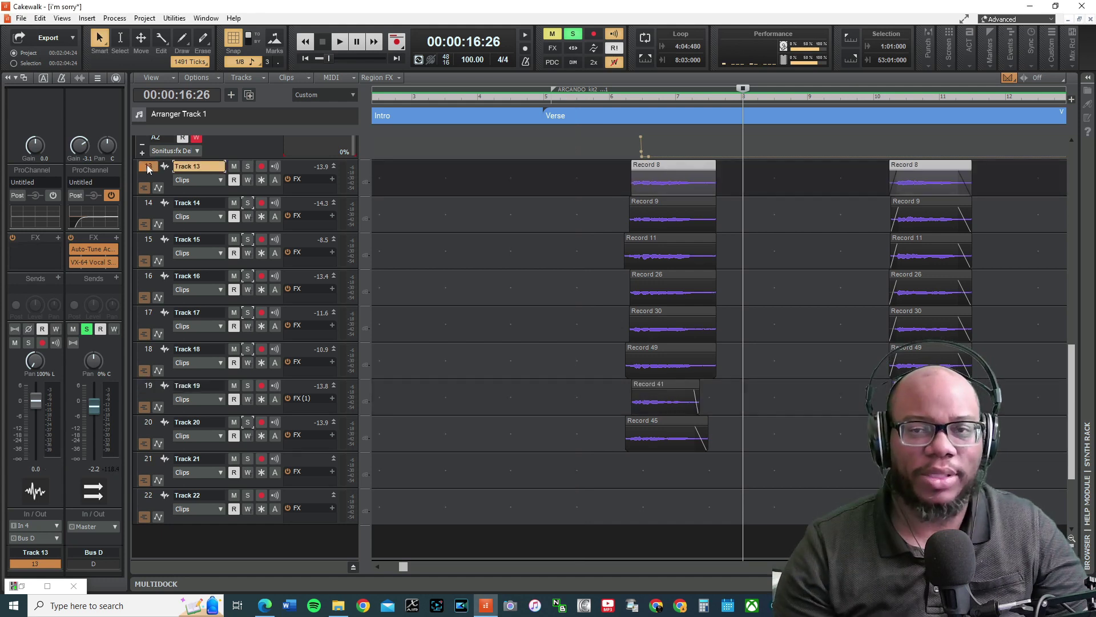
{"action": "left_click", "coordinate": [151, 423]}
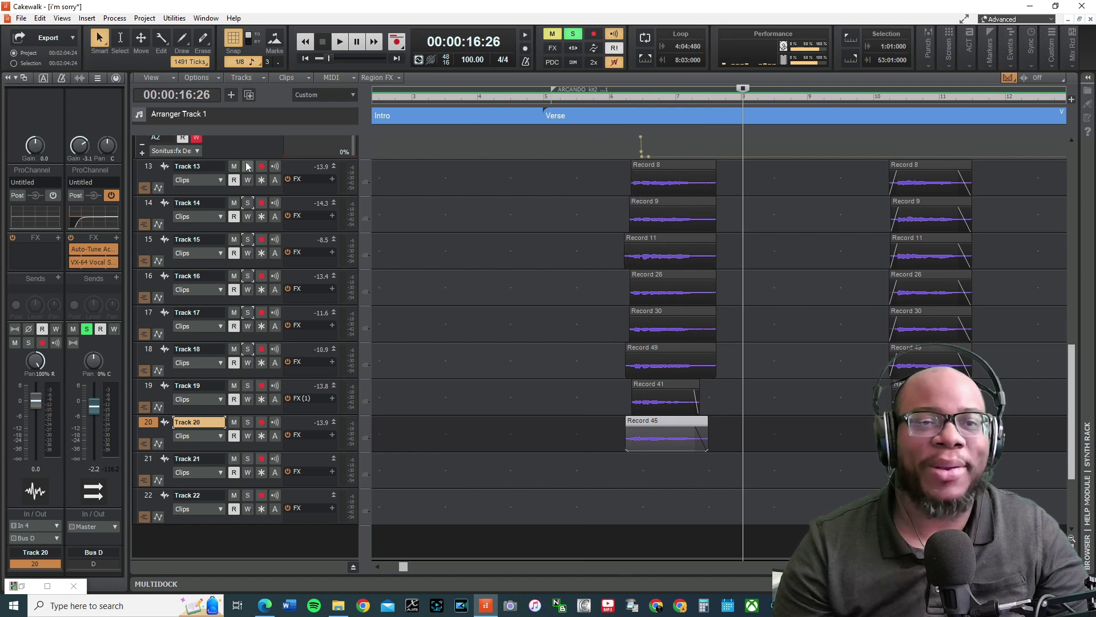
Solo Tracks 13 and 14 and play them from 00:00:12:18 through their first clips.
{"action": "left_click", "coordinate": [628, 97]}
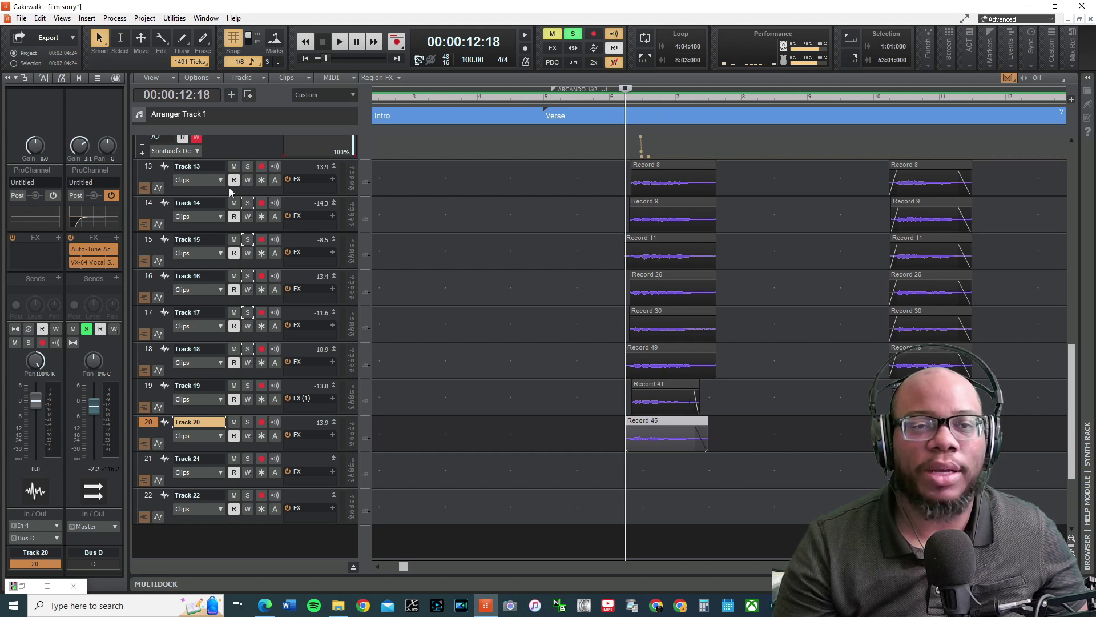
{"action": "left_click", "coordinate": [151, 171]}
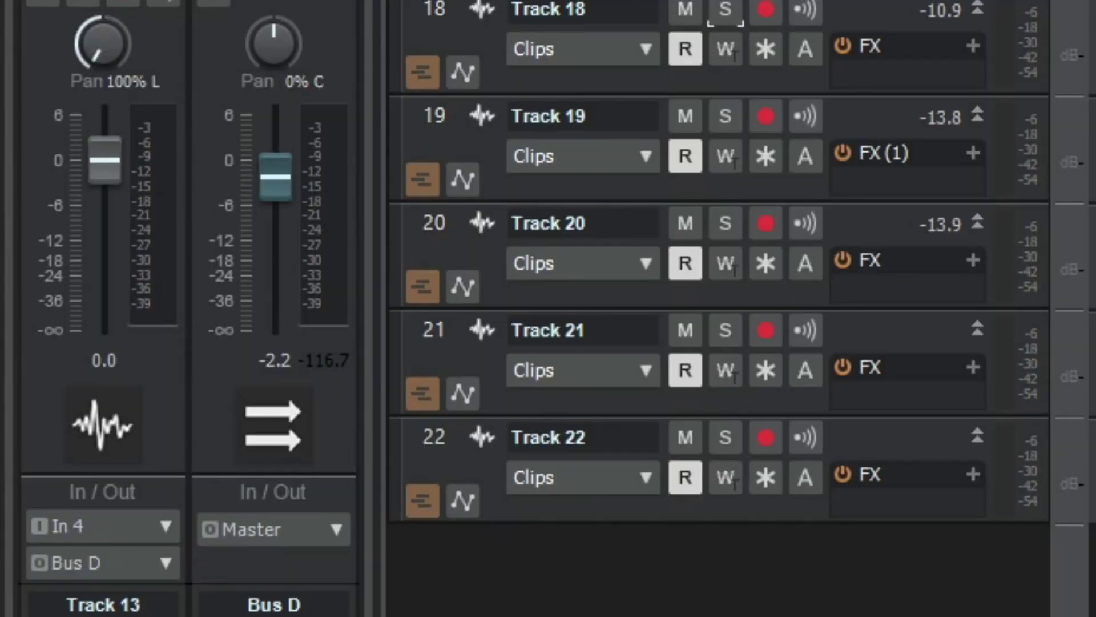
{"action": "left_click", "coordinate": [150, 207]}
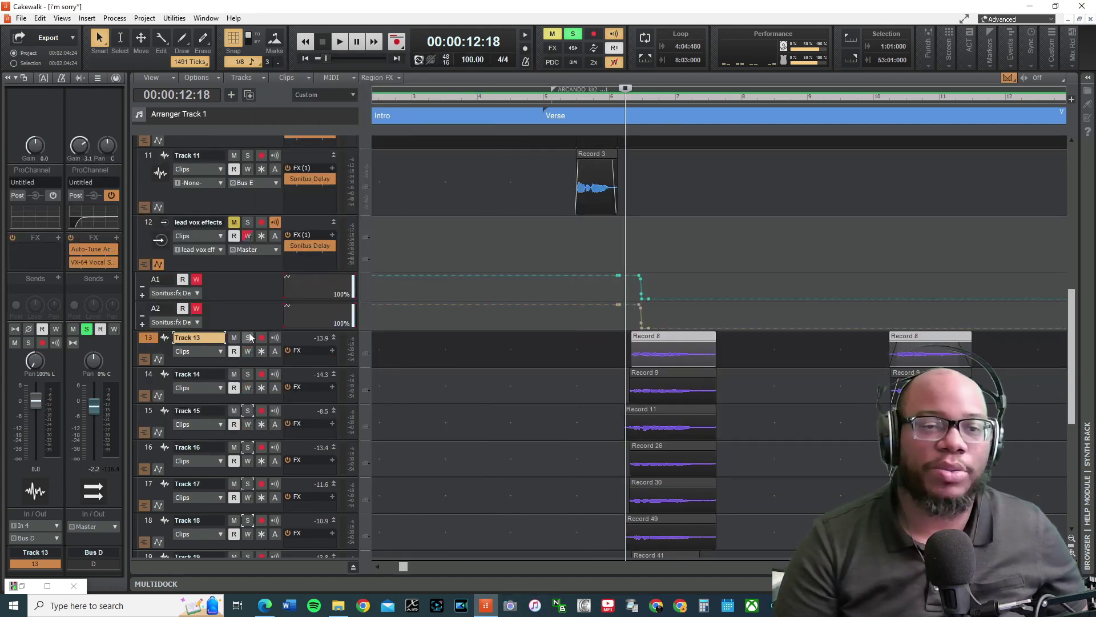
{"action": "left_click", "coordinate": [248, 337]}
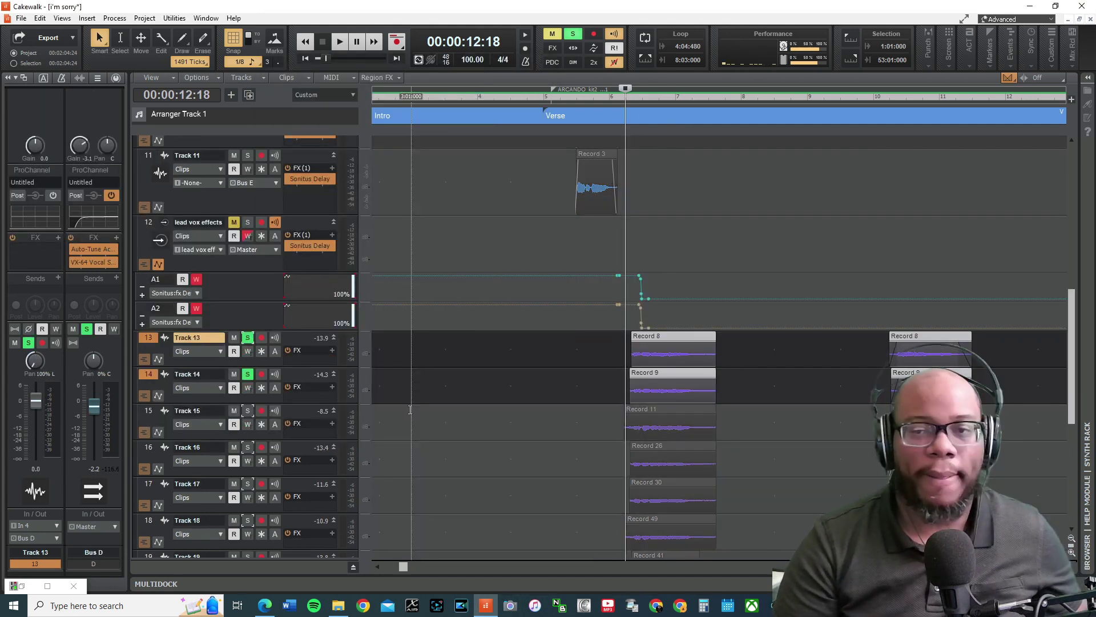
{"action": "key", "text": "space"}
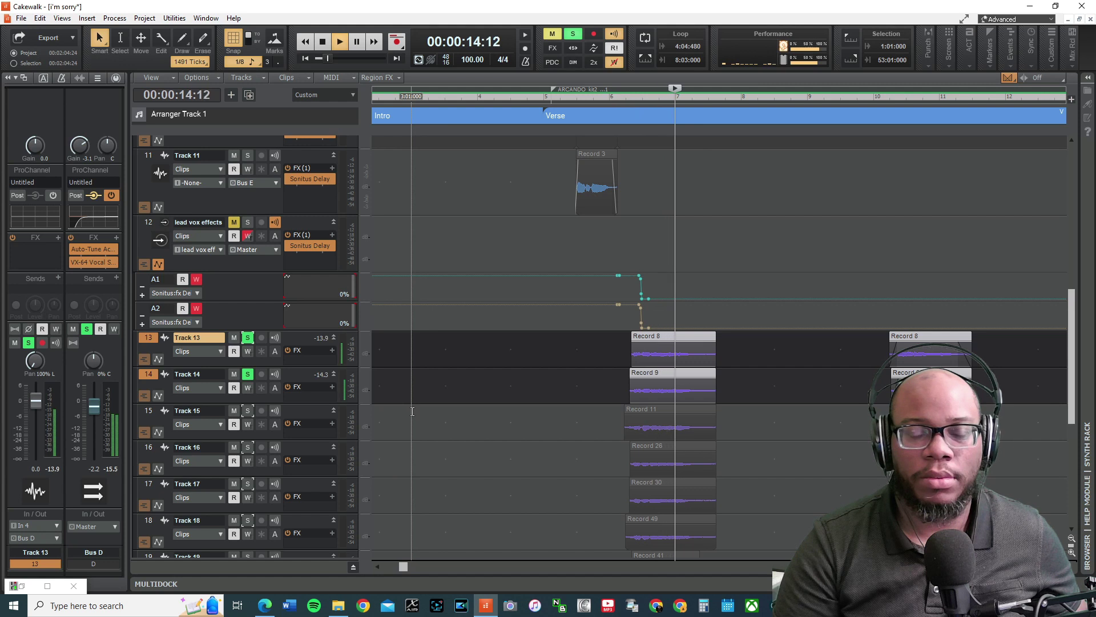
{"action": "key", "text": "space"}
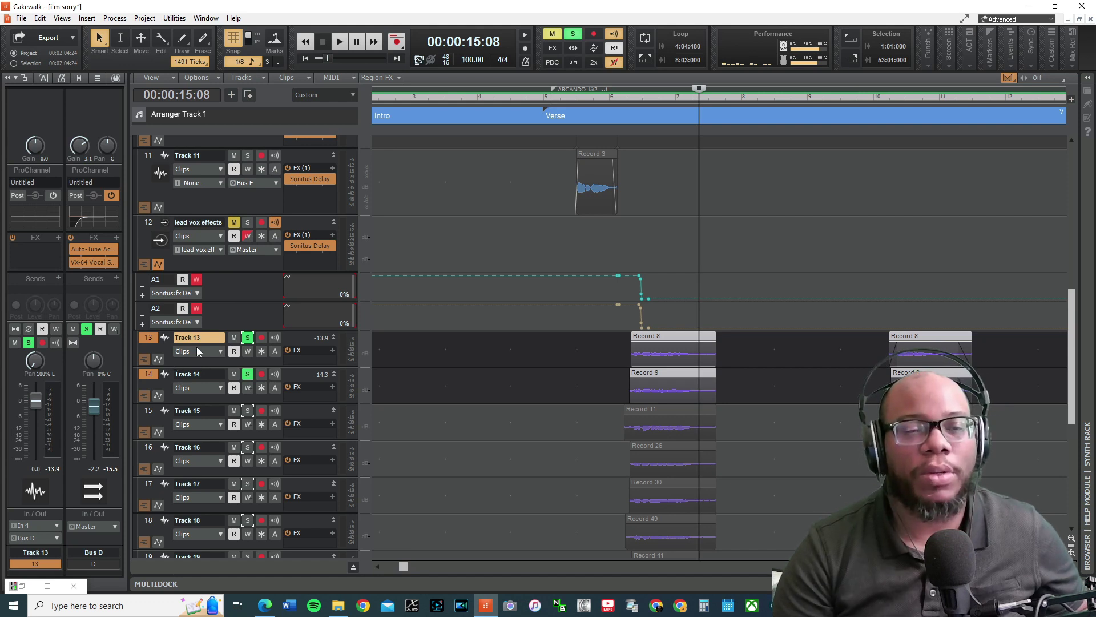
Inspect the Auto-Tune Access and VX-64 Vocal Strip effects on Bus D for Tracks 13 and 14.
{"action": "left_click", "coordinate": [146, 374]}
{"action": "left_click", "coordinate": [148, 337]}
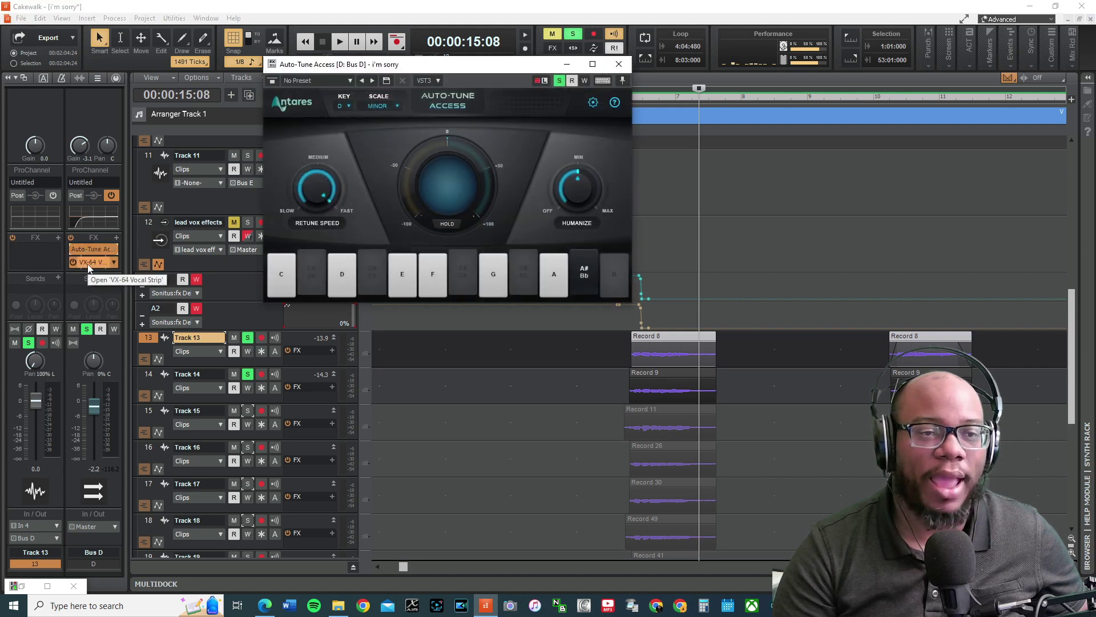
{"action": "double_click", "coordinate": [92, 263]}
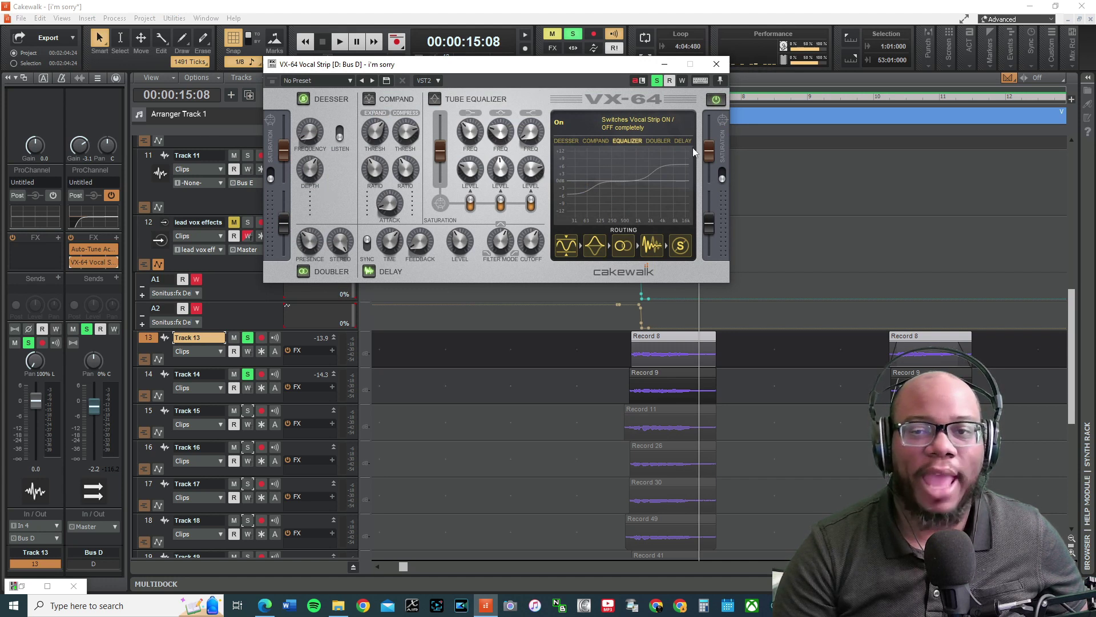
{"action": "left_click_drag", "start_coordinate": [629, 64], "coordinate": [413, 33]}
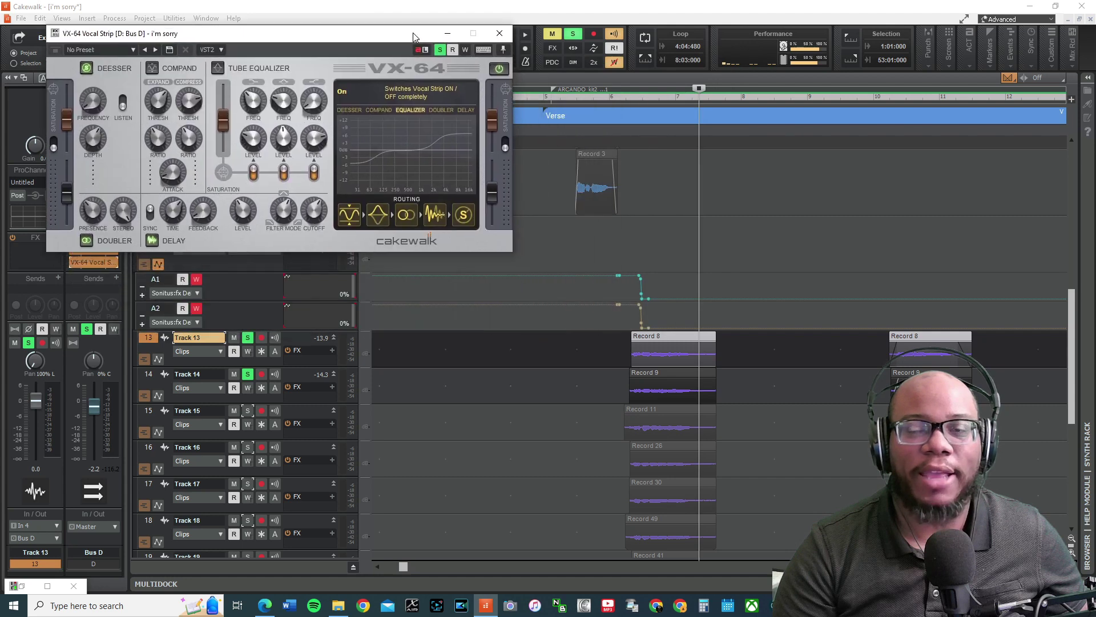
Close the VX-64 Vocal Strip and play the soloed tracks again from 00:00:12:18.
{"action": "left_click", "coordinate": [622, 98]}
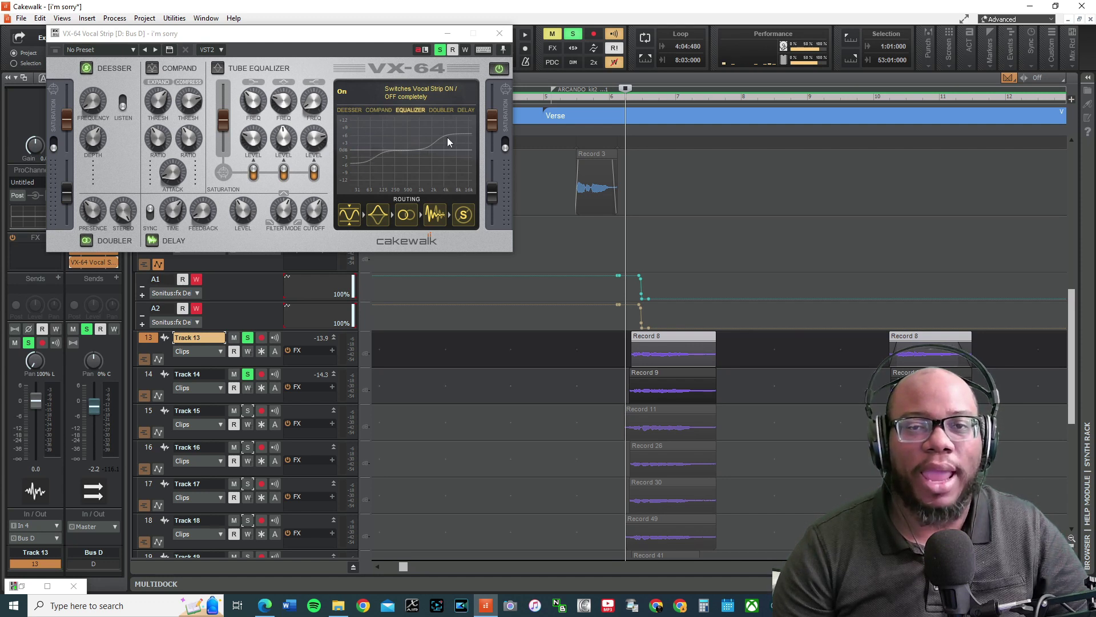
{"action": "left_click", "coordinate": [499, 33]}
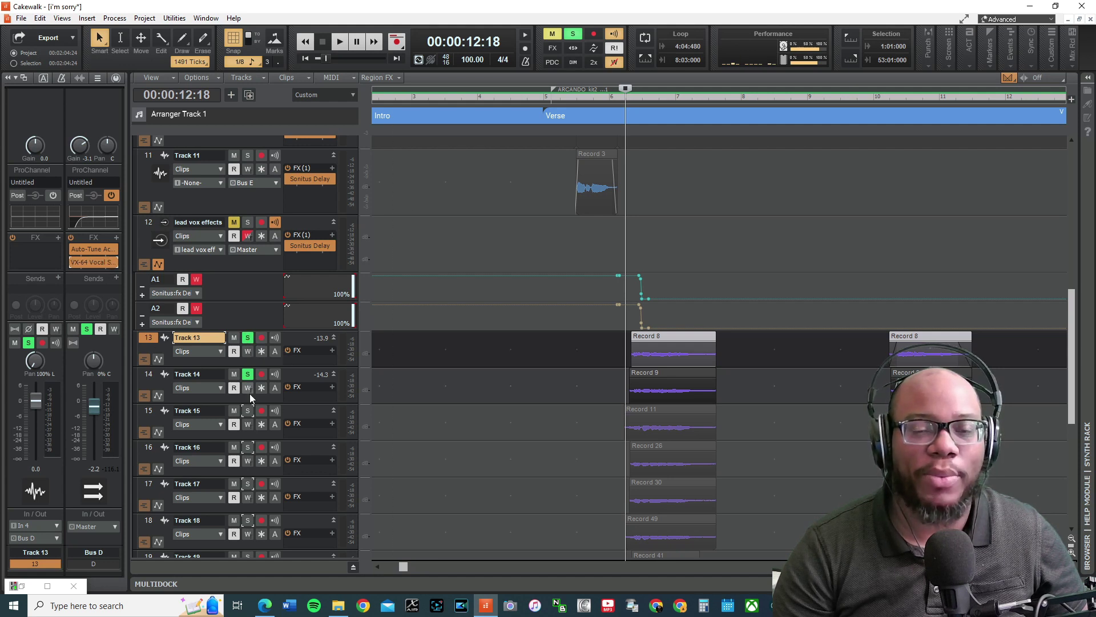
{"action": "key", "text": "space"}
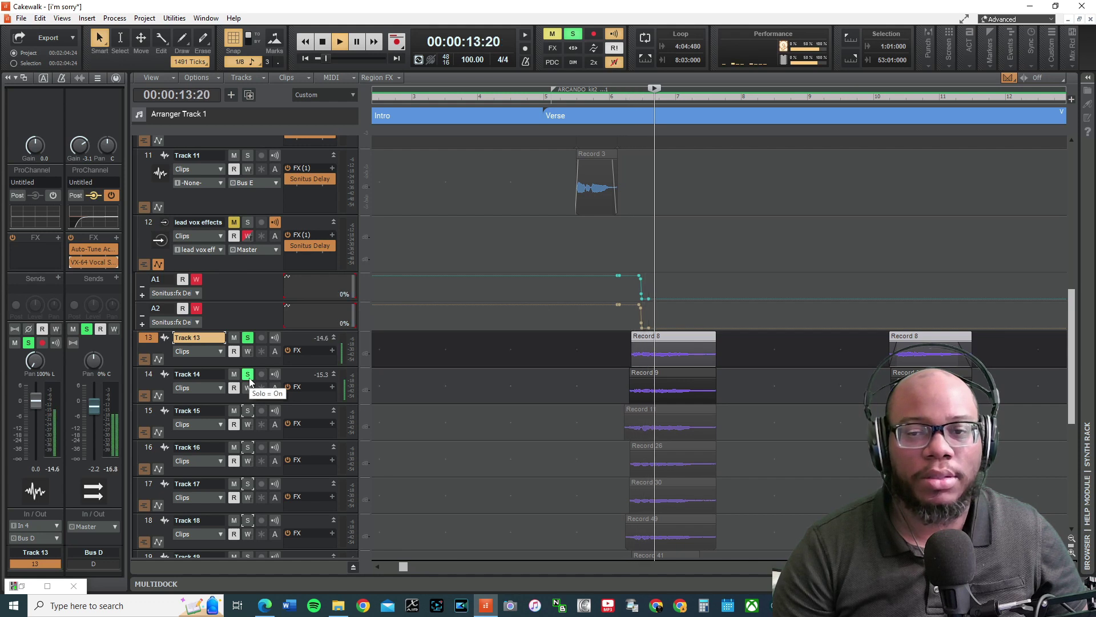
{"action": "key", "text": "space"}
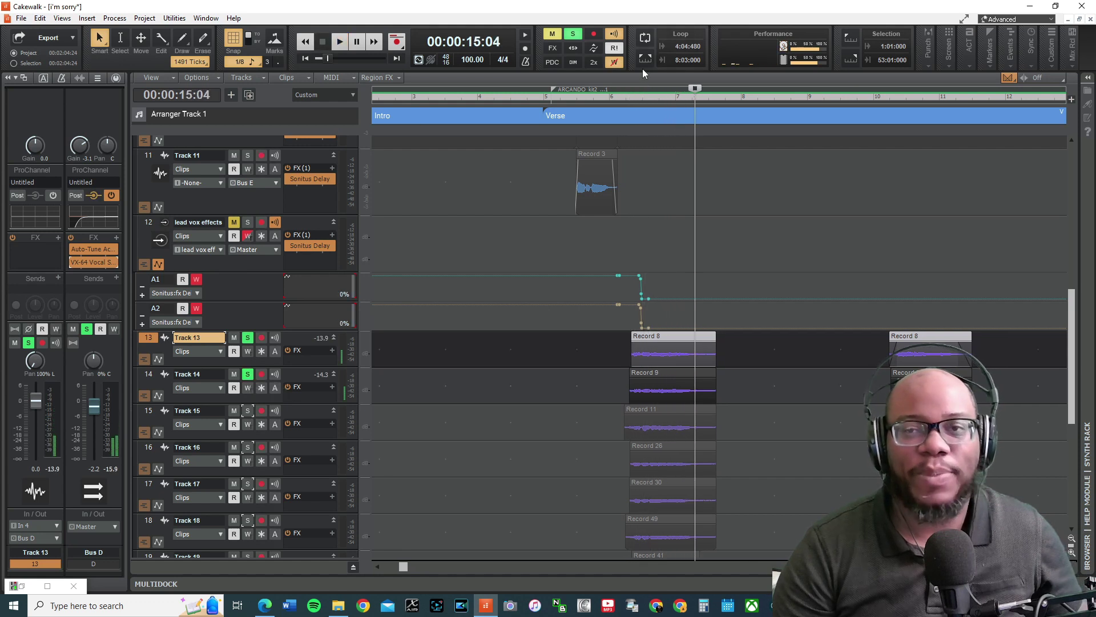
Set the snap resolution to 1/32 and place the playhead at 00:00:12:25, near the start of the Record 8 clip.
{"action": "left_click", "coordinate": [630, 97]}
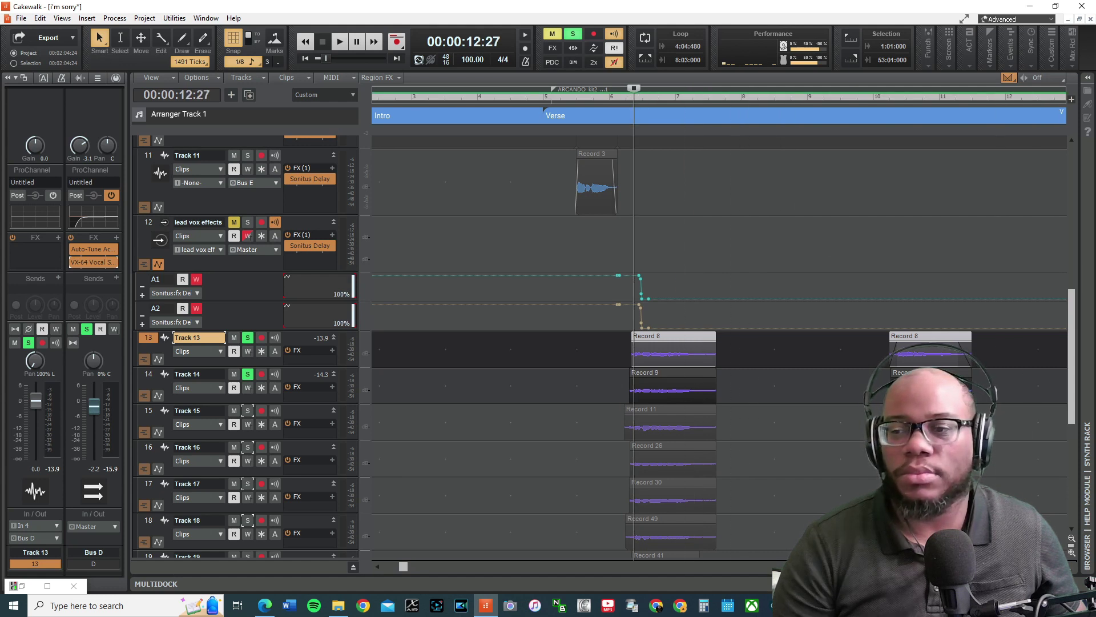
{"action": "scroll", "coordinate": [765, 127], "scroll_direction": "up", "scroll_amount": 5}
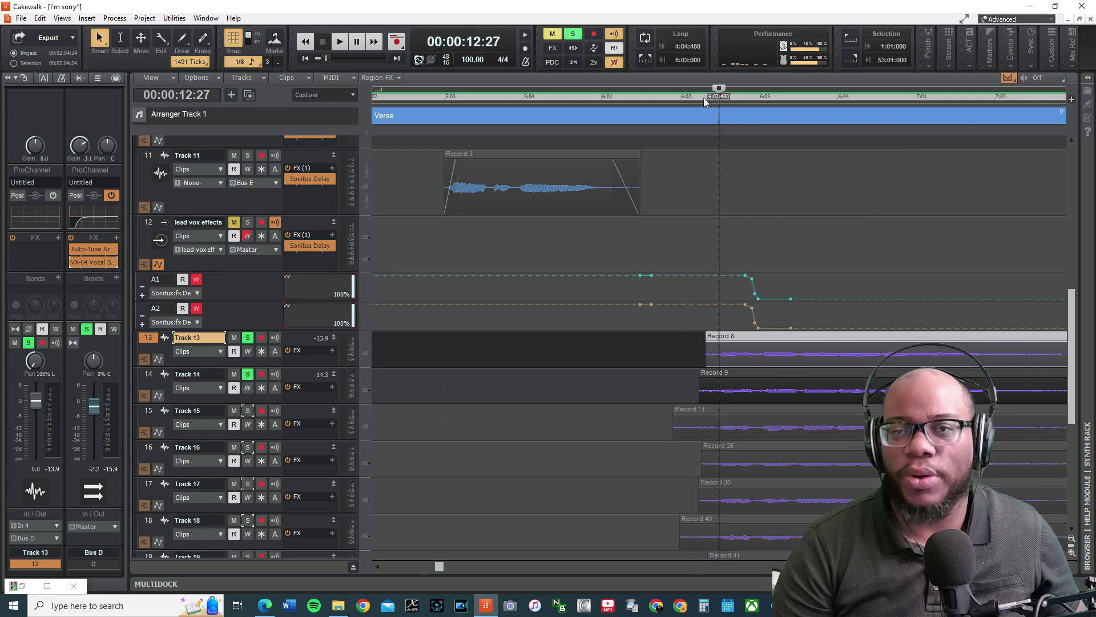
{"action": "left_click", "coordinate": [254, 62]}
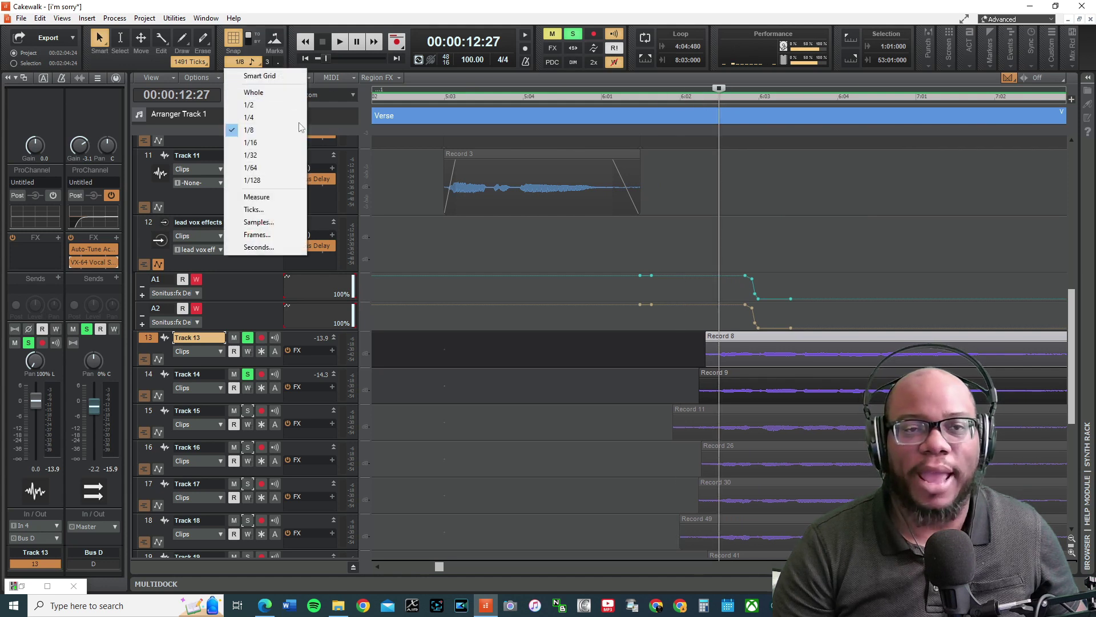
{"action": "left_click", "coordinate": [274, 155]}
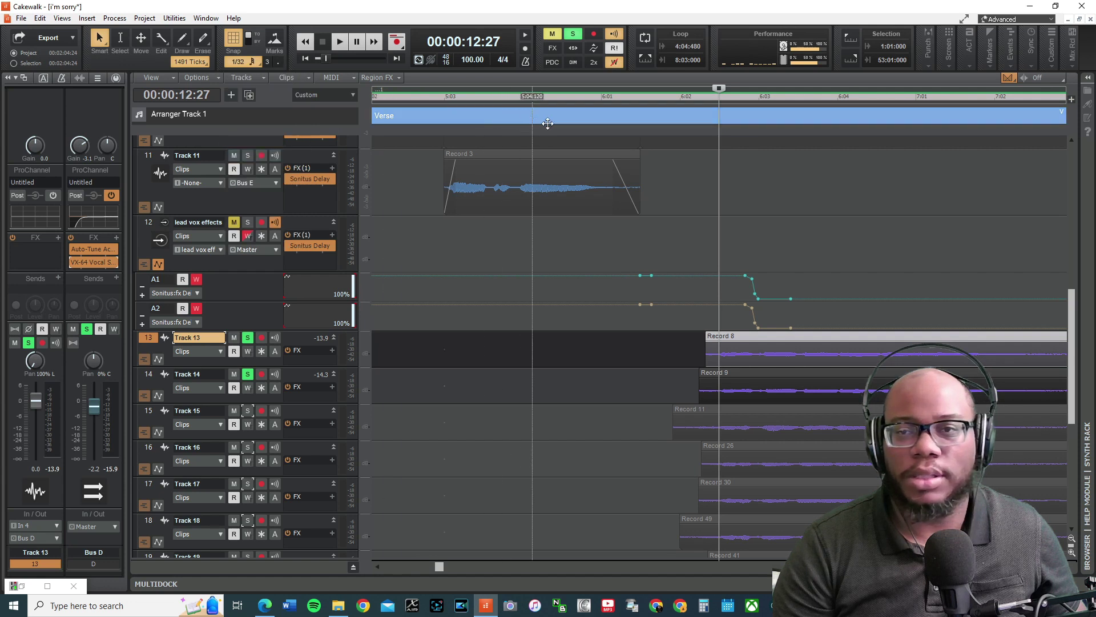
{"action": "left_click", "coordinate": [711, 98]}
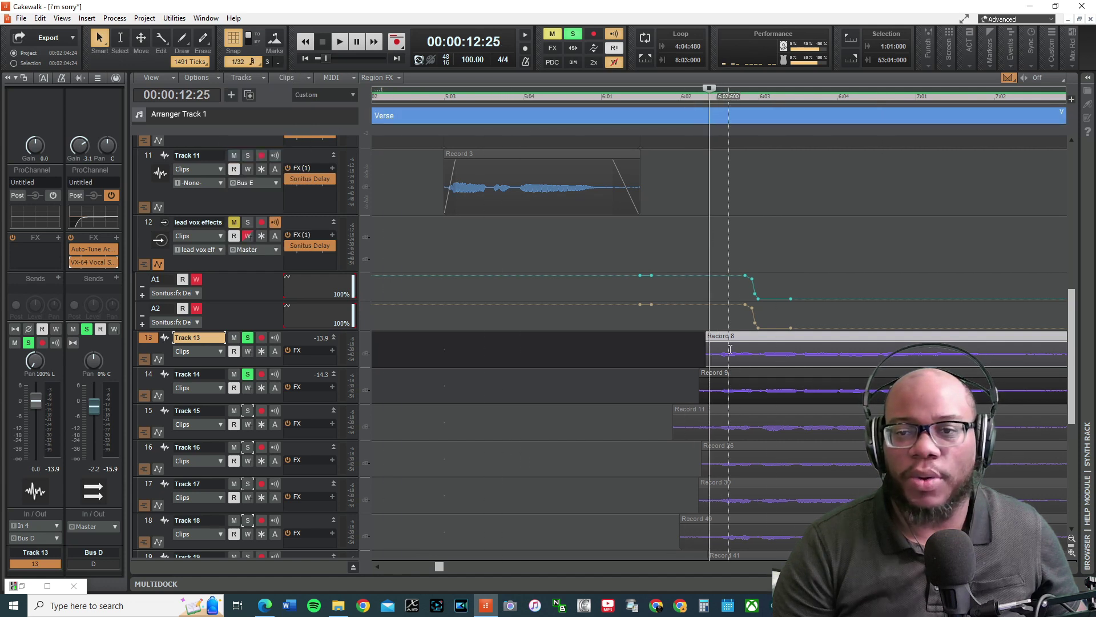
Add a short fade-in to the first Record 8 and Record 9 clips on Tracks 13 and 14 together.
{"action": "left_click", "coordinate": [721, 375]}
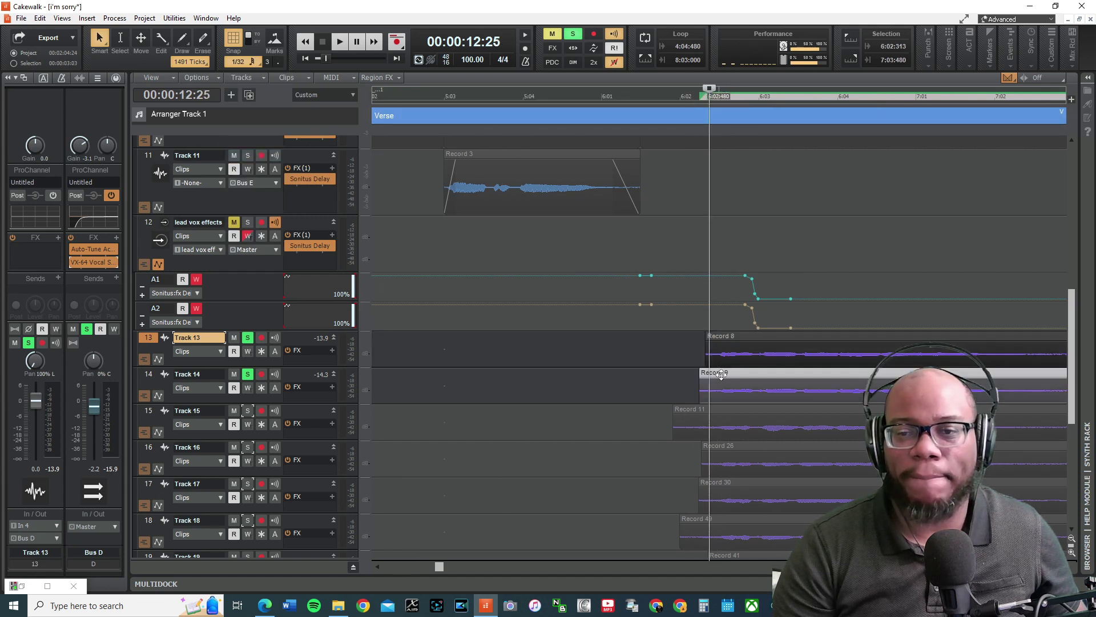
{"action": "left_click", "coordinate": [721, 340], "text": "ctrl"}
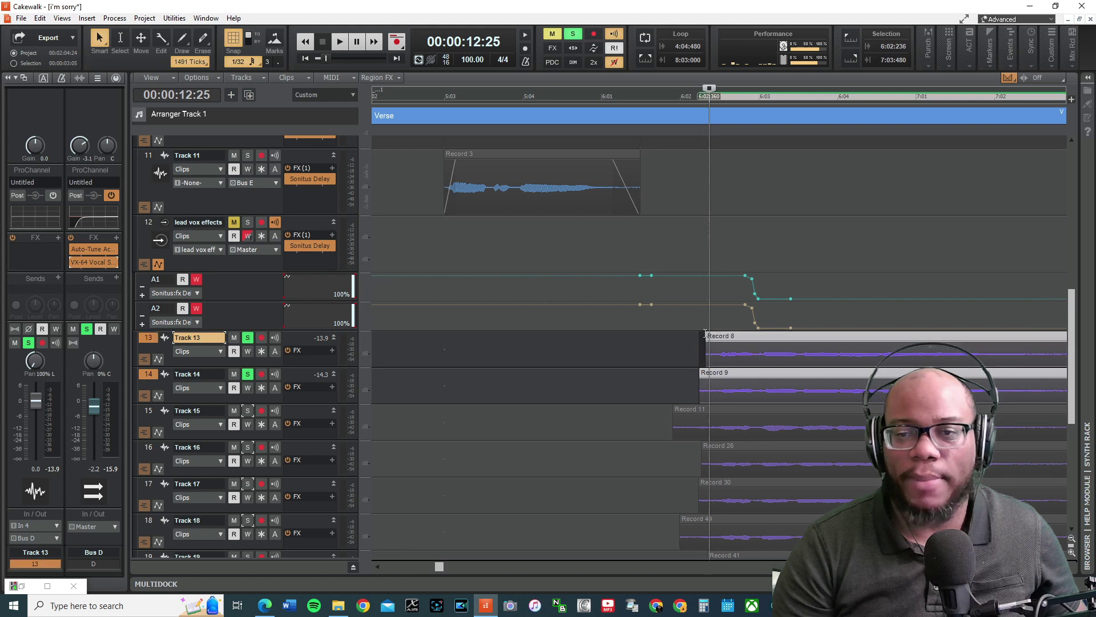
{"action": "left_click_drag", "start_coordinate": [706, 337], "coordinate": [722, 334]}
{"action": "key", "text": "ctrl+z"}
{"action": "left_click_drag", "start_coordinate": [707, 336], "coordinate": [728, 336]}
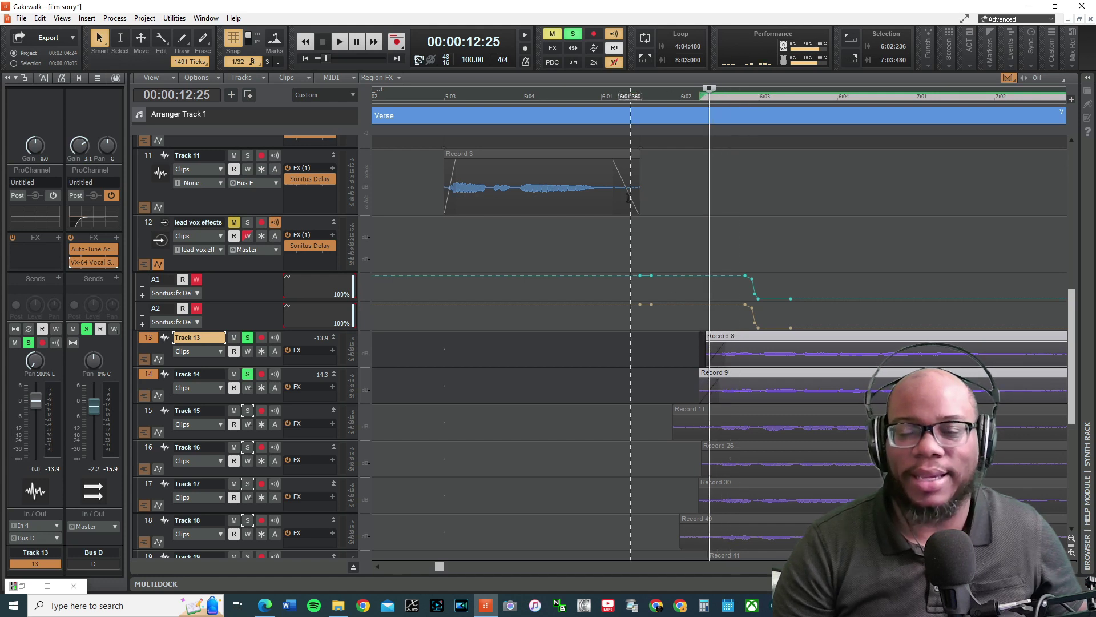
Play the two faded clips from 00:00:12:20 to check how they start.
{"action": "left_click", "coordinate": [688, 102]}
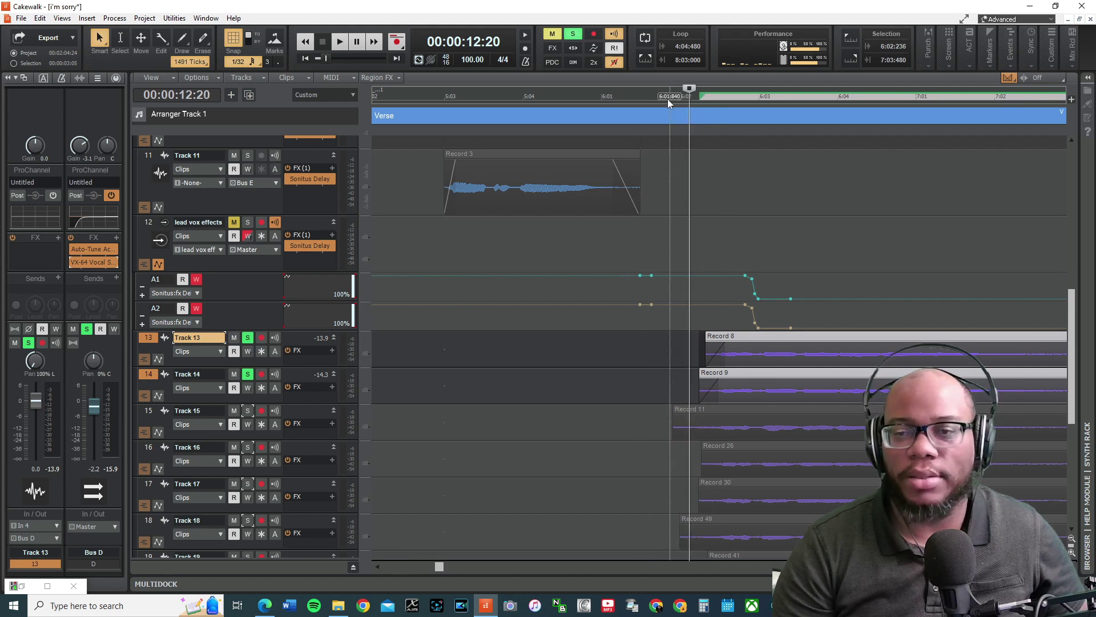
{"action": "key", "text": "space"}
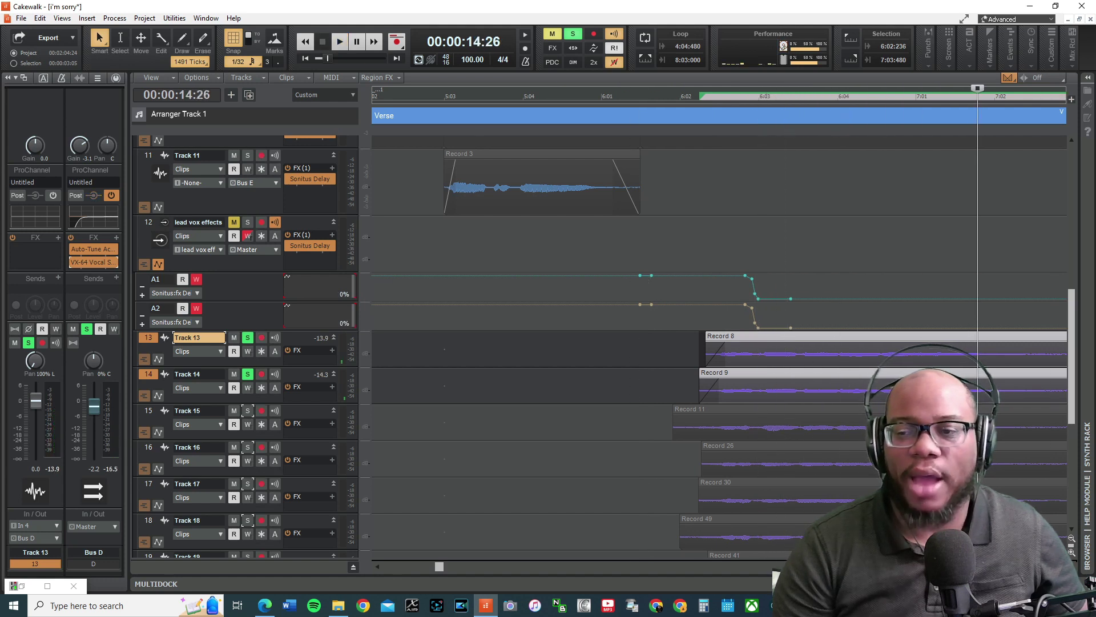
{"action": "key", "text": "ctrl+Left"}
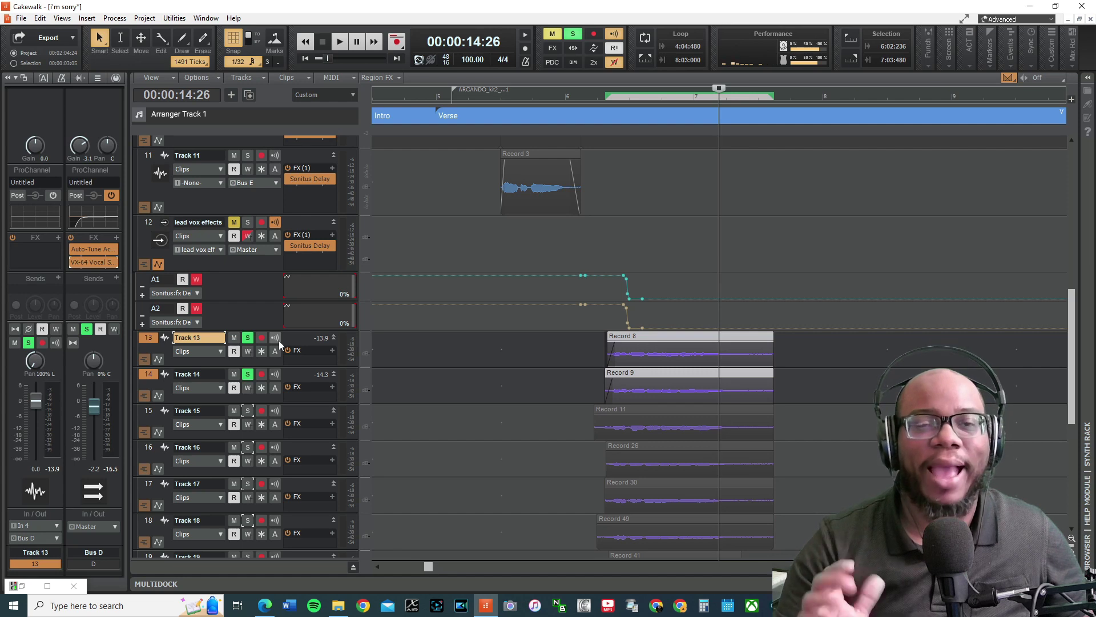
{"action": "scroll", "coordinate": [242, 227], "scroll_direction": "up", "scroll_amount": 3}
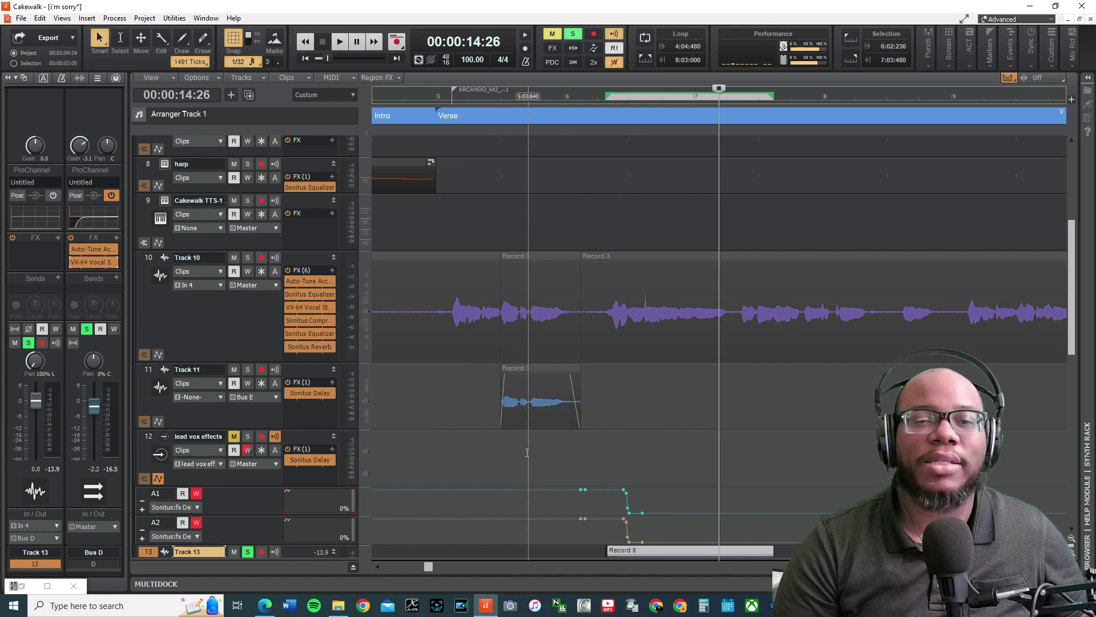
{"action": "scroll", "coordinate": [526, 452], "scroll_direction": "down", "scroll_amount": 5}
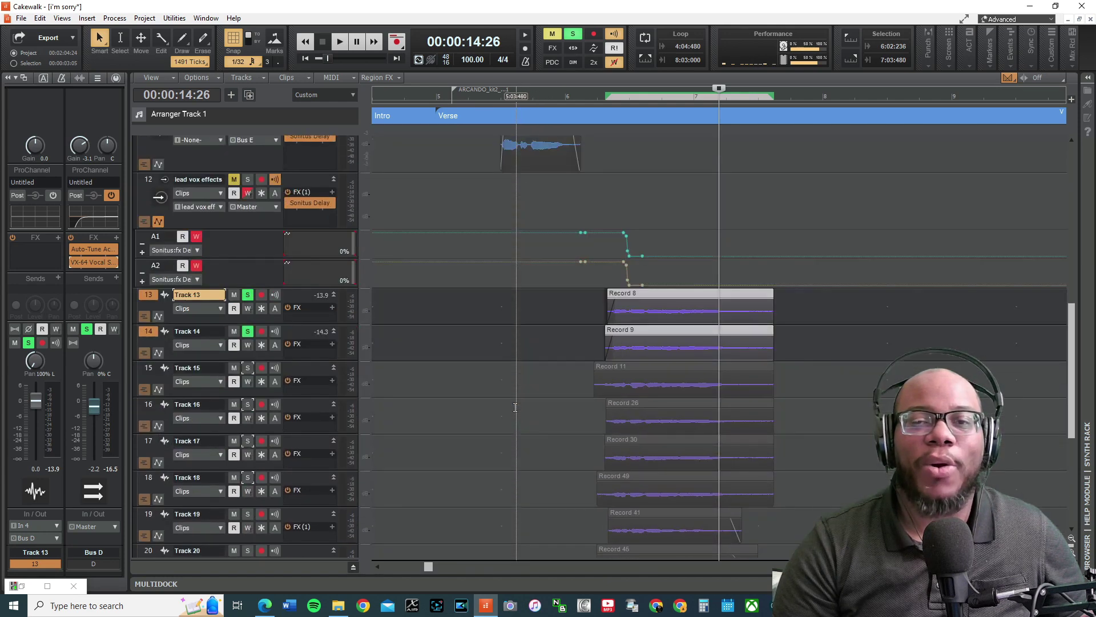
{"action": "scroll", "coordinate": [562, 353], "scroll_direction": "up", "scroll_amount": 1}
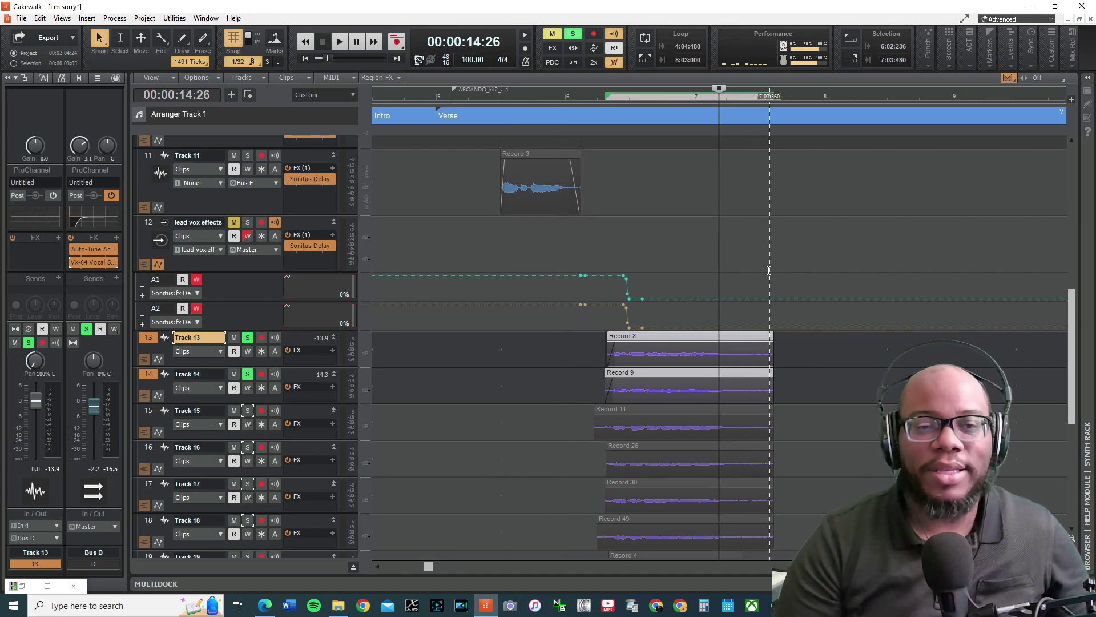
Nudge the Record 8 clip slightly earlier and start the Record 9 clip at 6:02:284, with the playhead at 00:00:12:18.
{"action": "scroll", "coordinate": [766, 271], "scroll_direction": "down", "scroll_amount": 2}
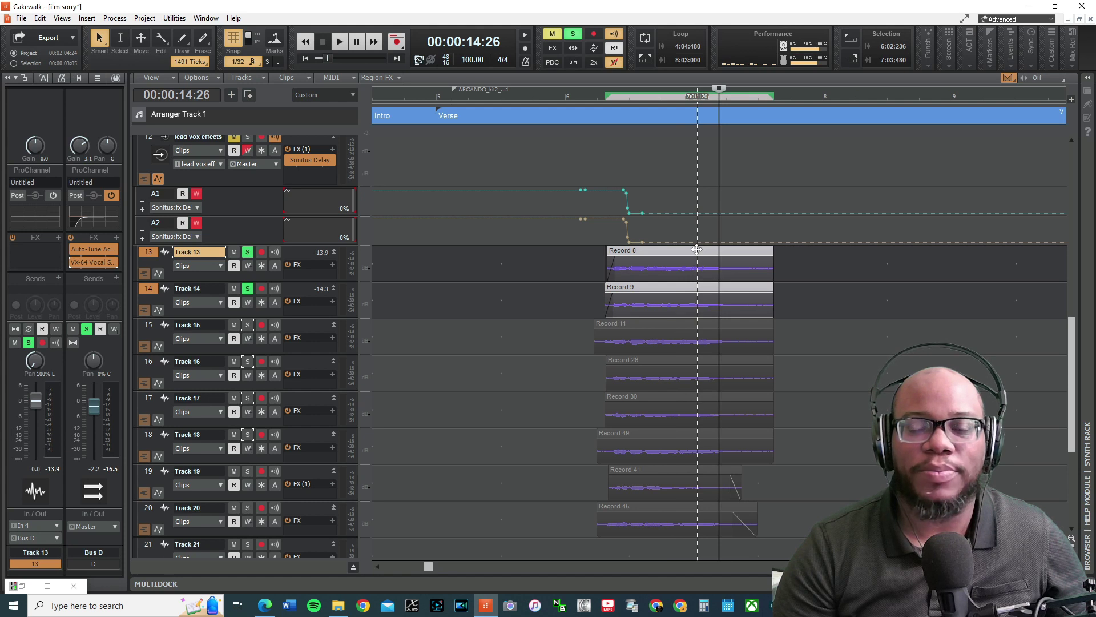
{"action": "left_click", "coordinate": [725, 291], "text": "ctrl"}
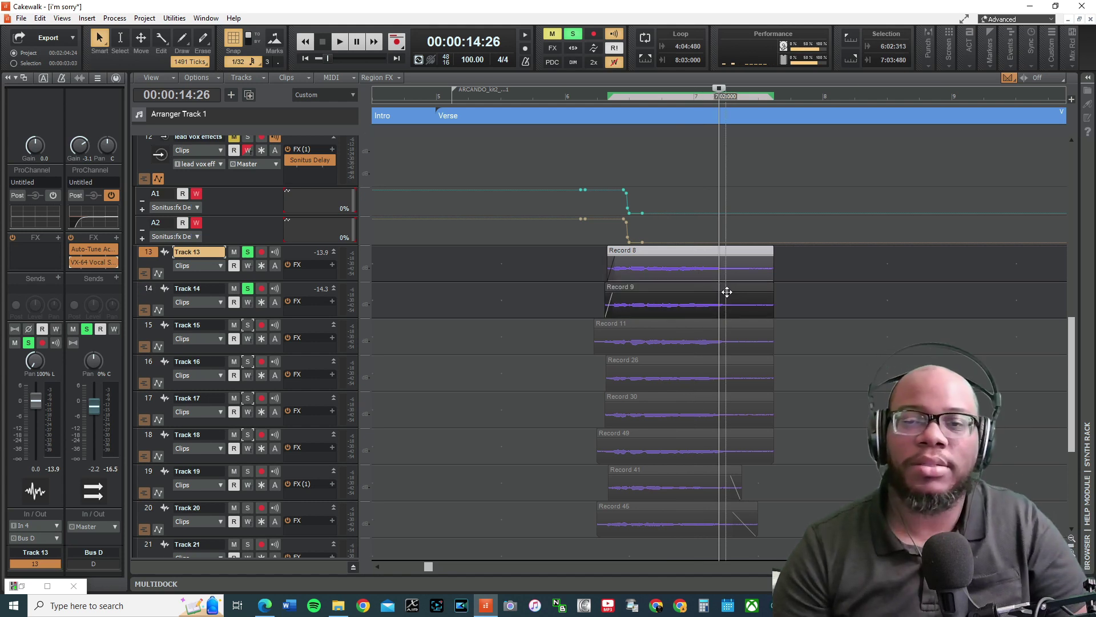
{"action": "left_click", "coordinate": [699, 293]}
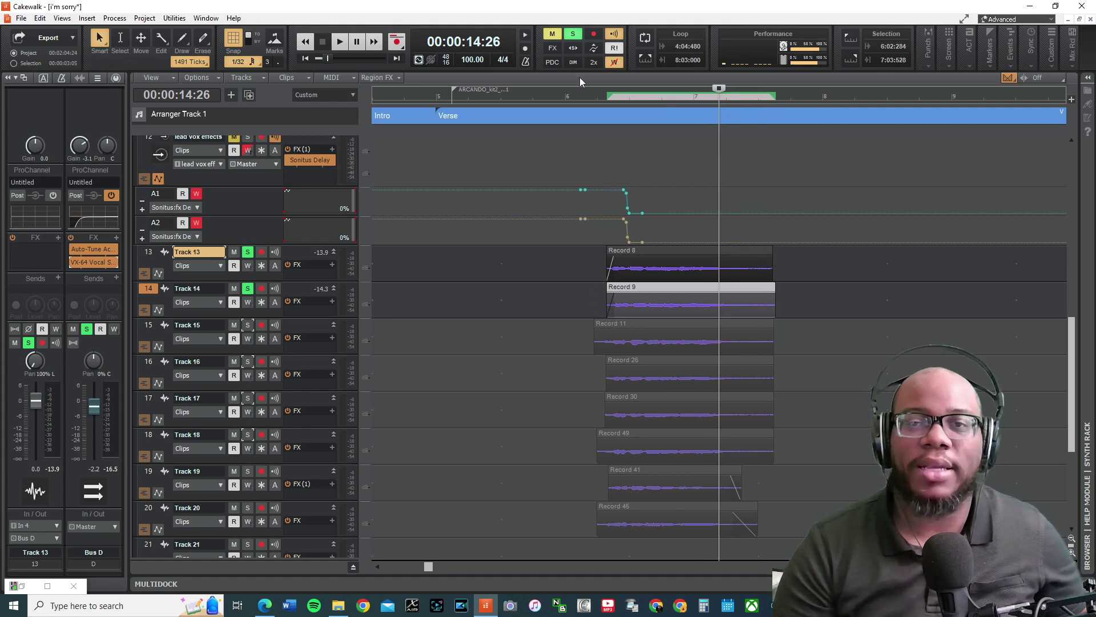
{"action": "left_click", "coordinate": [596, 98]}
{"action": "mouse_move", "coordinate": [633, 197]}
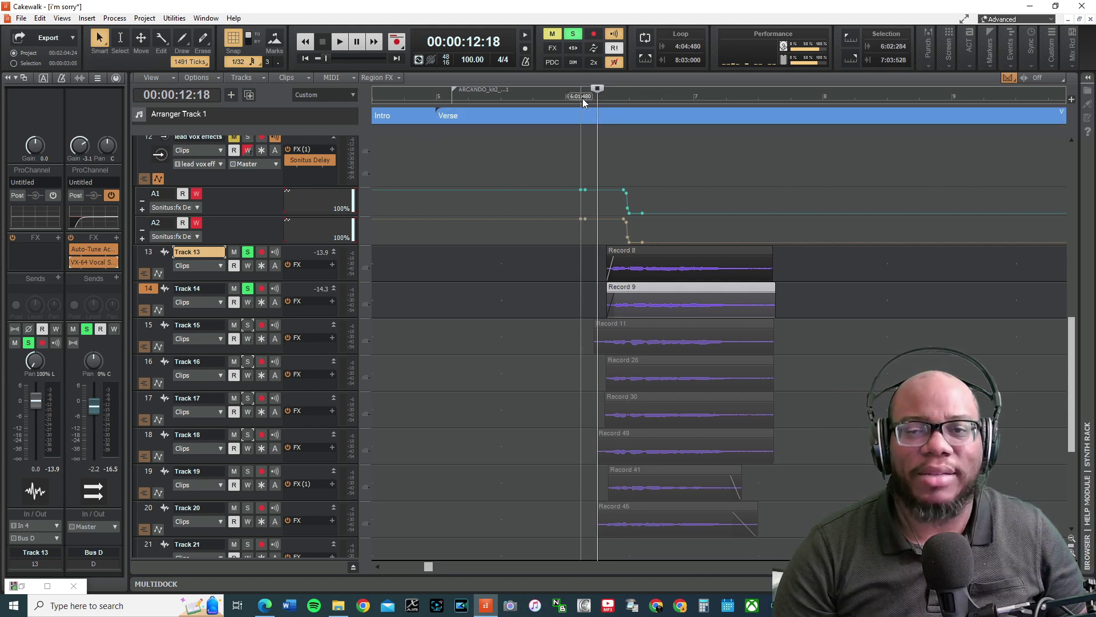
Play the offset Record 8 and Record 9 clips, and clear the solos on Tracks 13 and 14.
{"action": "key", "text": "space"}
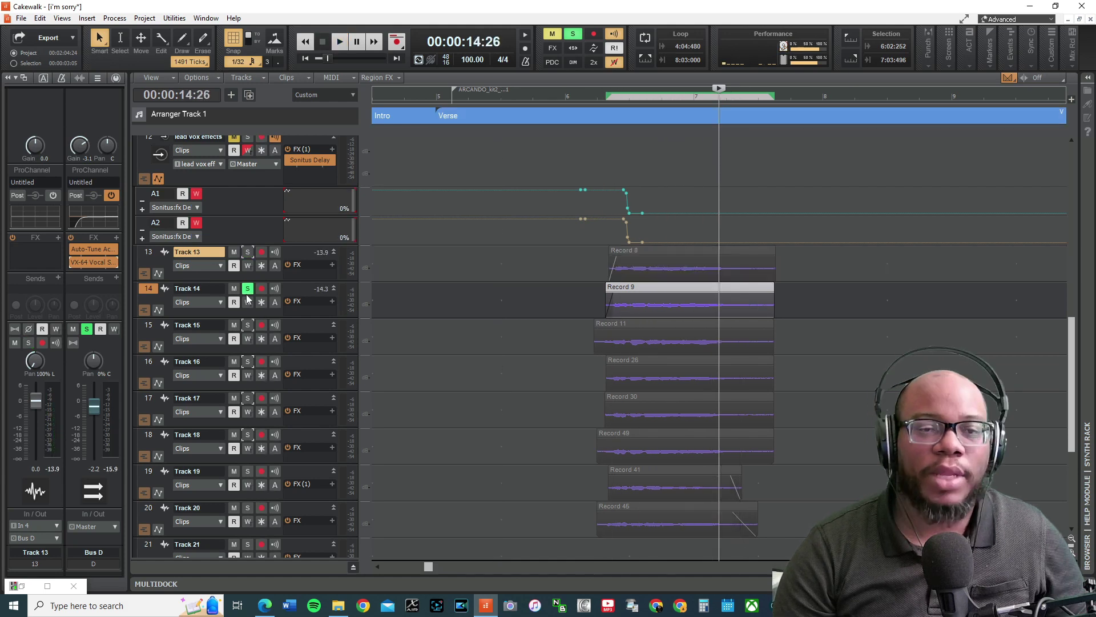
{"action": "left_click", "coordinate": [248, 289]}
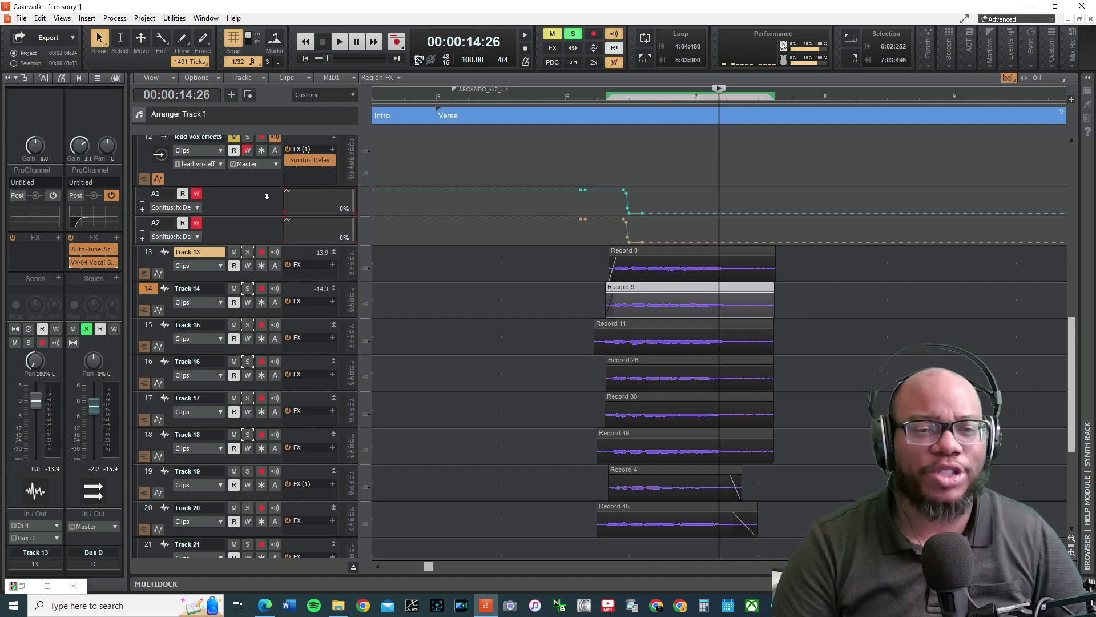
Solo Tracks 15 and 16 and add short fade-ins to their first clips, Record 11 and Record 26.
{"action": "left_click", "coordinate": [250, 328]}
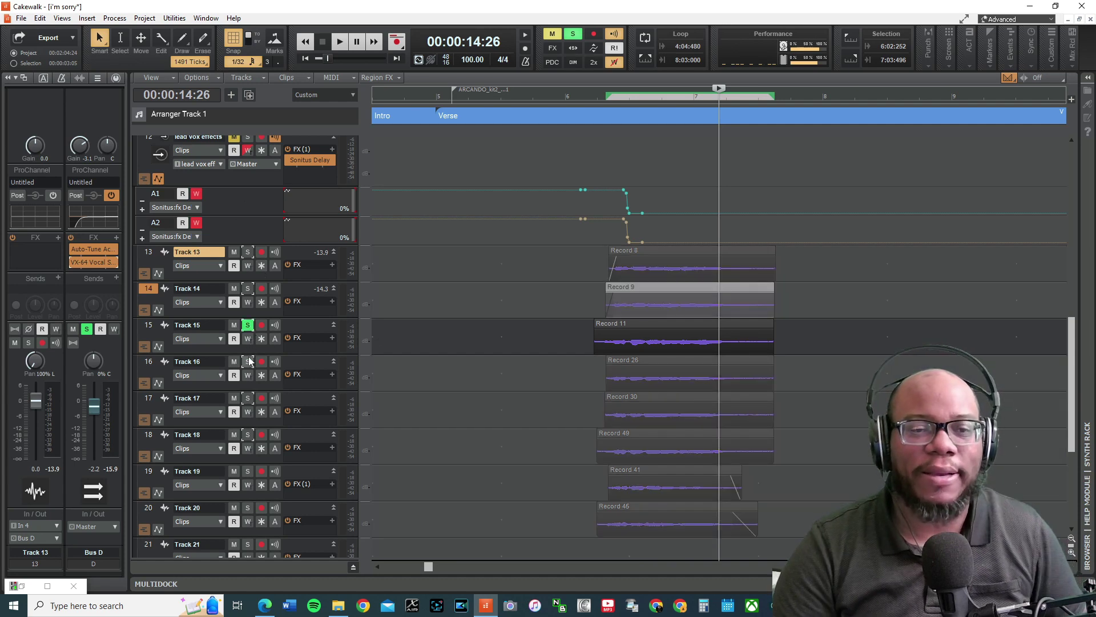
{"action": "left_click", "coordinate": [249, 326]}
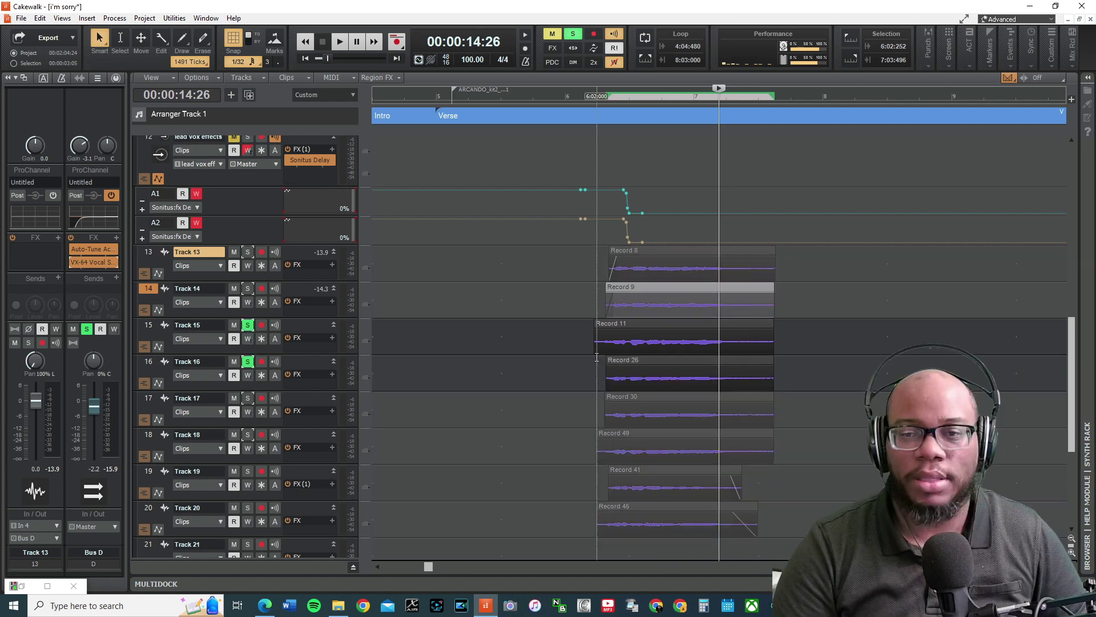
{"action": "left_click_drag", "start_coordinate": [594, 350], "coordinate": [610, 317]}
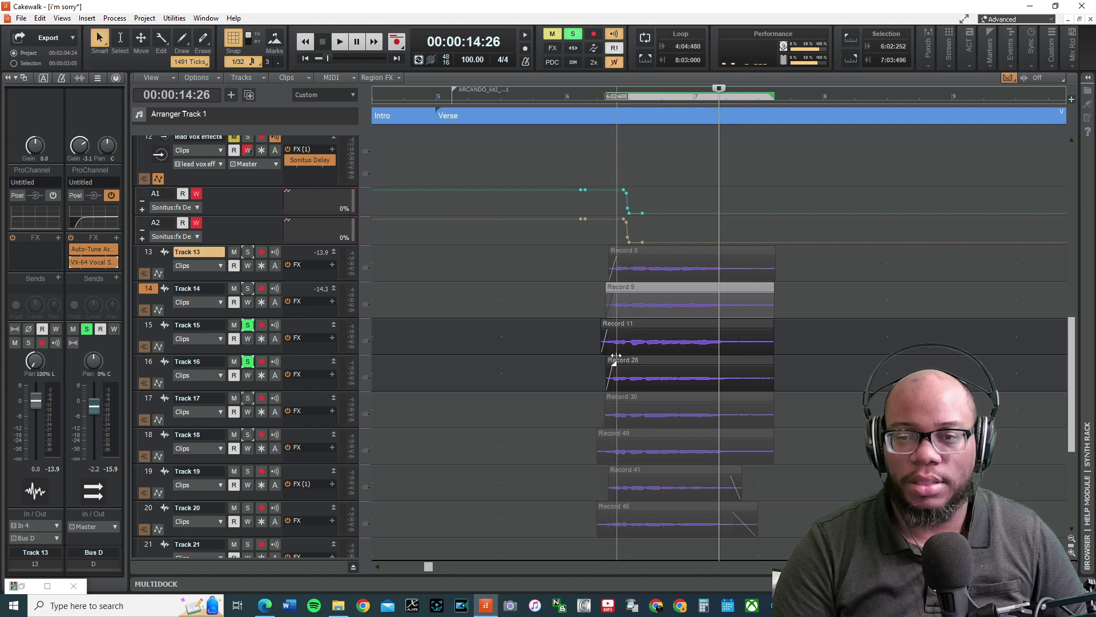
Play the faded Record 11 and Record 26 clips, and replay them from 00:00:12:18 to check their starts and endings.
{"action": "left_click", "coordinate": [601, 381]}
{"action": "key", "text": "space"}
{"action": "left_click", "coordinate": [580, 392]}
{"action": "key", "text": "space"}
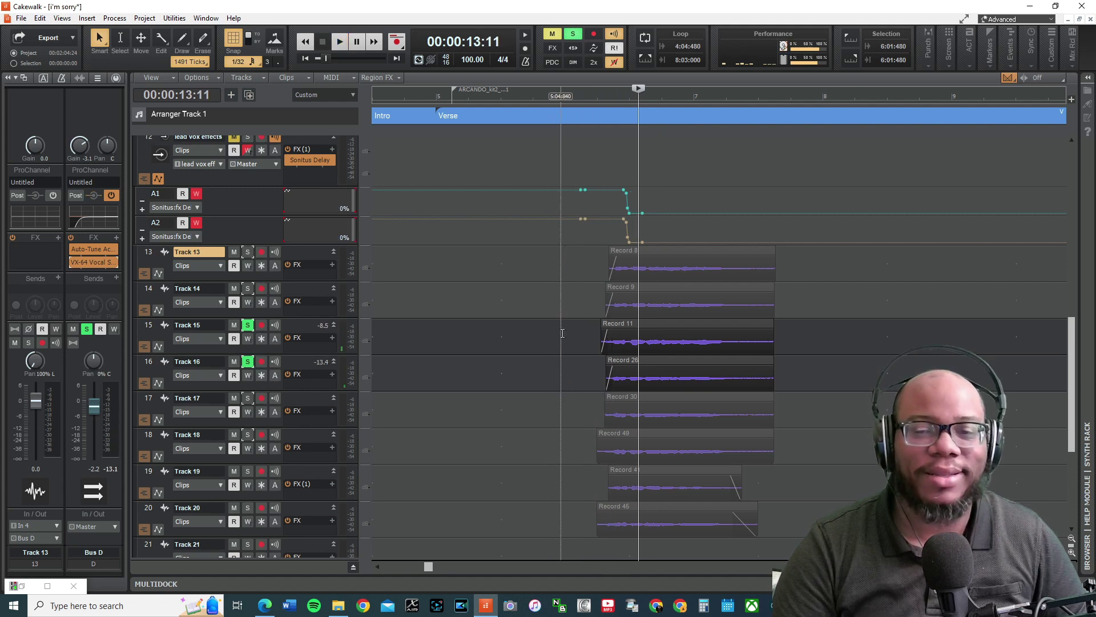
{"action": "left_click", "coordinate": [596, 331]}
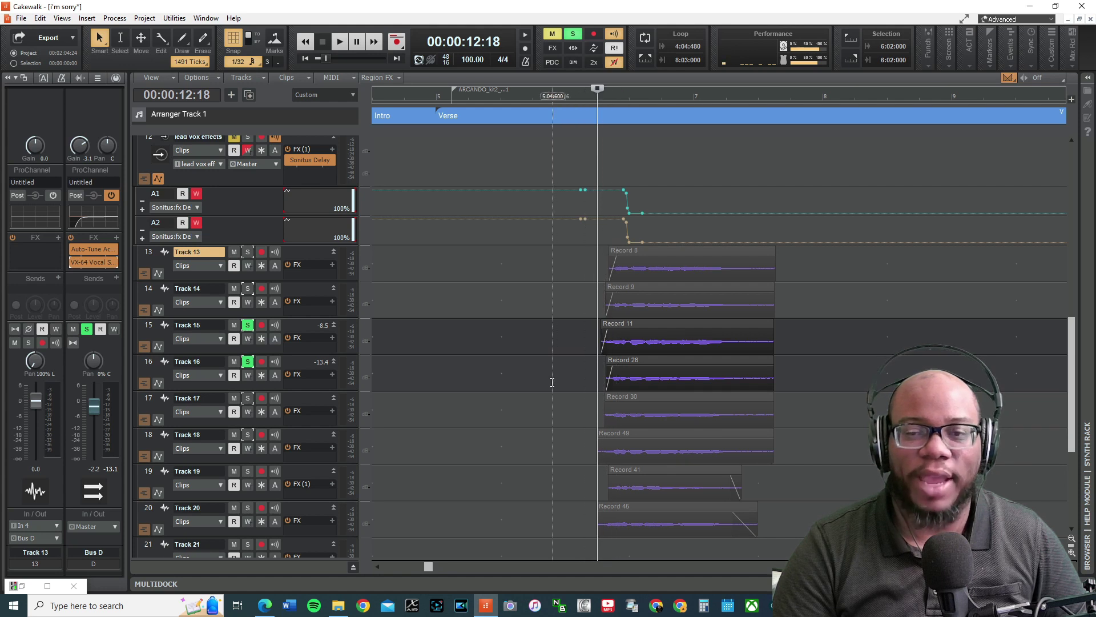
{"action": "key", "text": "space"}
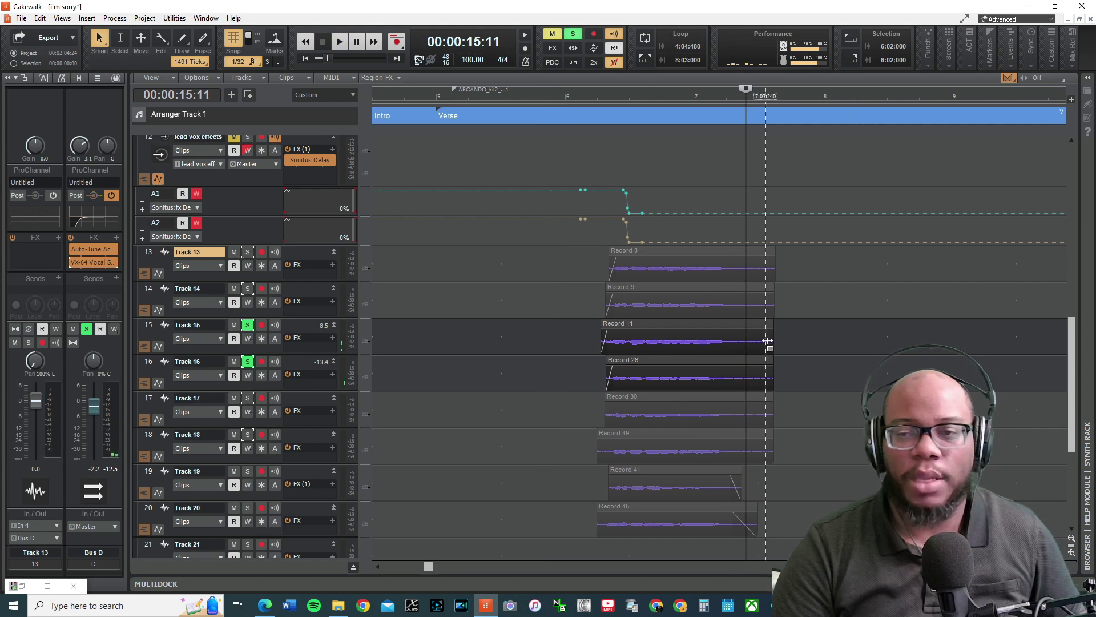
Add matching fade-outs to the ends of the first clips on Tracks 13 to 18.
{"action": "left_click", "coordinate": [735, 286]}
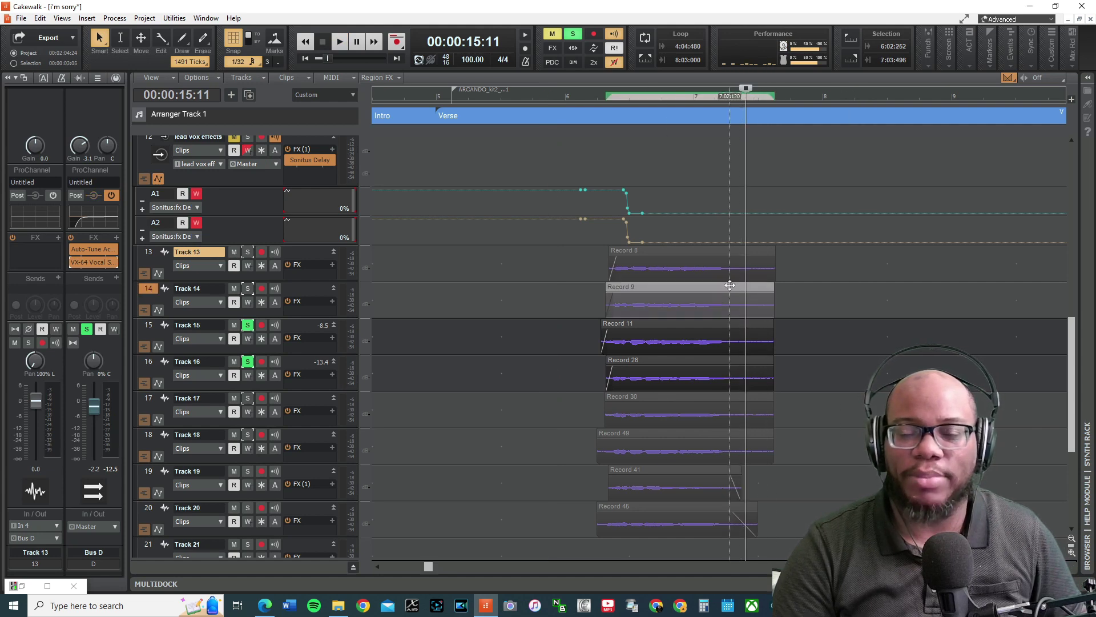
{"action": "left_click", "coordinate": [734, 263]}
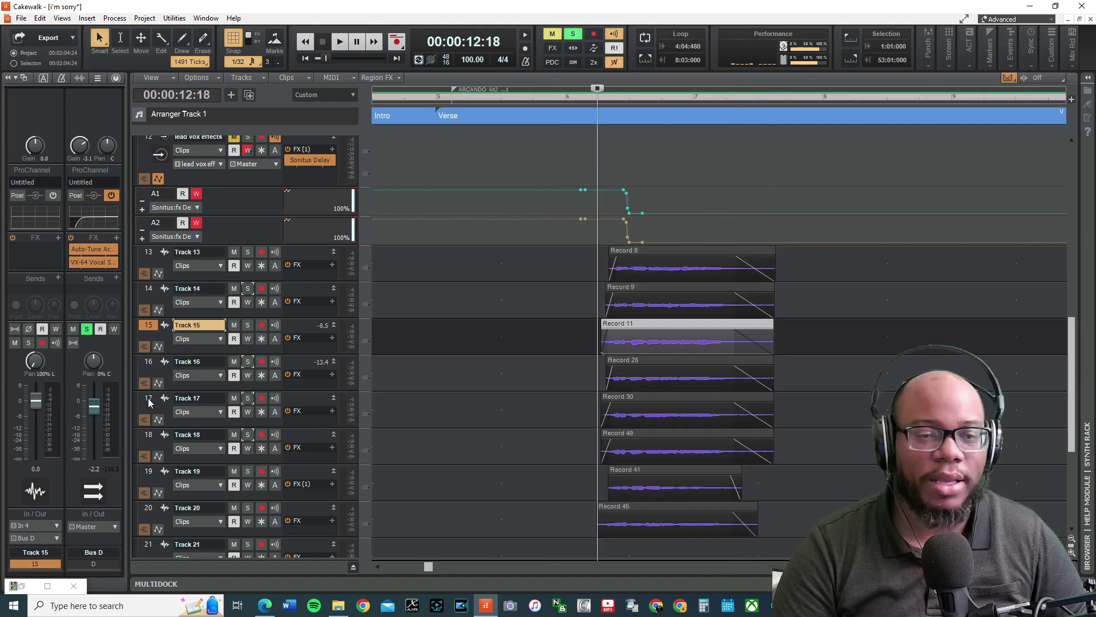
Solo Tracks 17 and 18 and play their Record 30 and Record 49 clips from 00:00:12:18.
{"action": "left_click", "coordinate": [149, 402]}
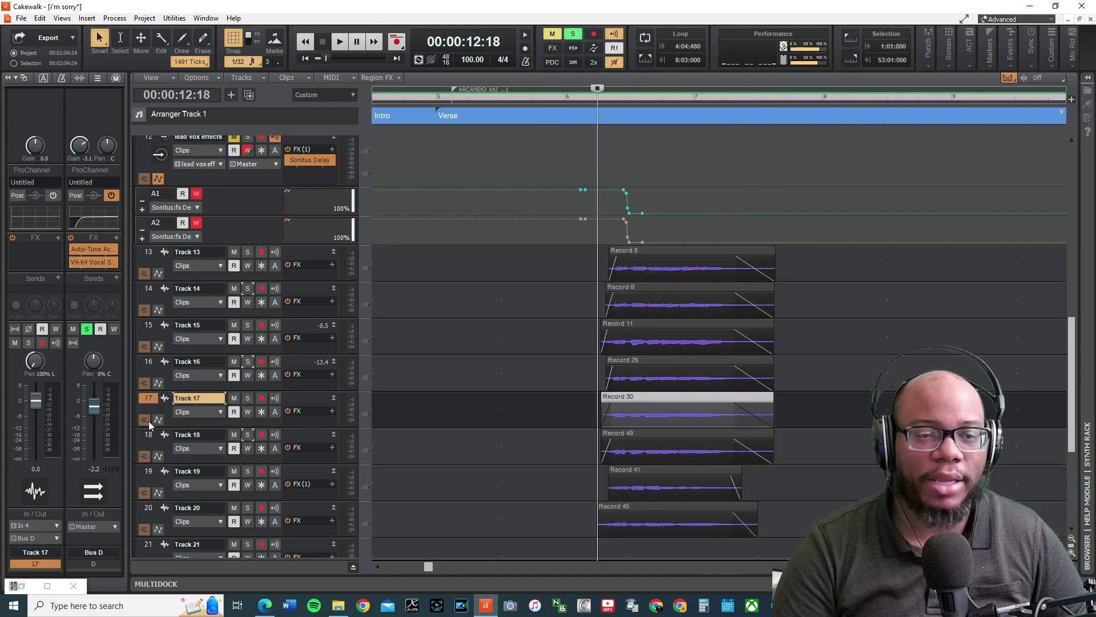
{"action": "key", "text": "Down"}
{"action": "left_click", "coordinate": [247, 398]}
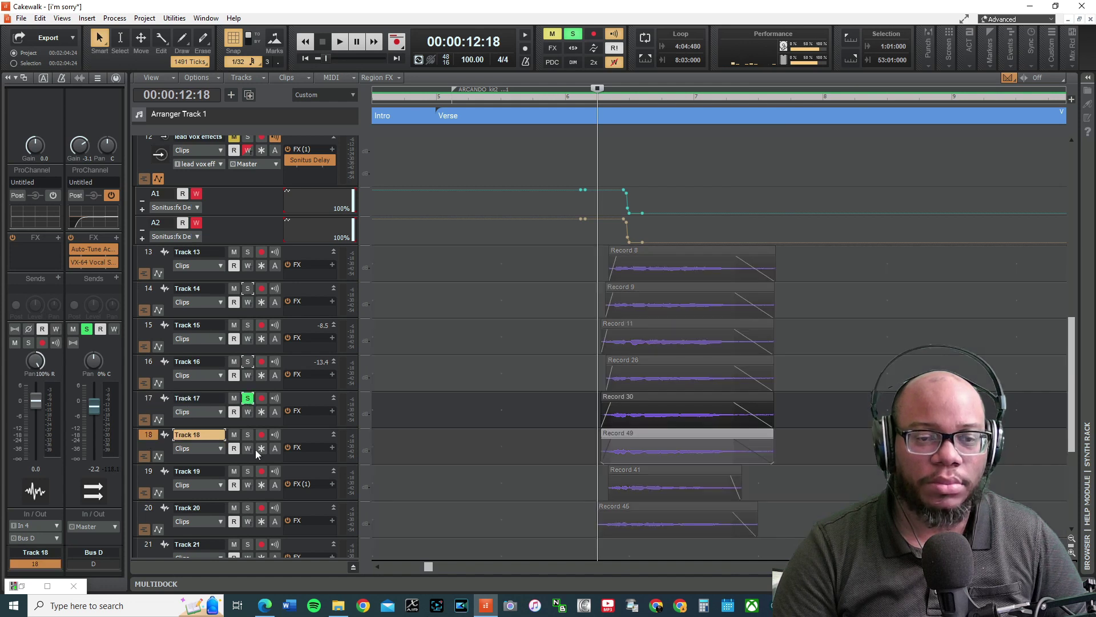
{"action": "left_click", "coordinate": [248, 435]}
{"action": "key", "text": "space"}
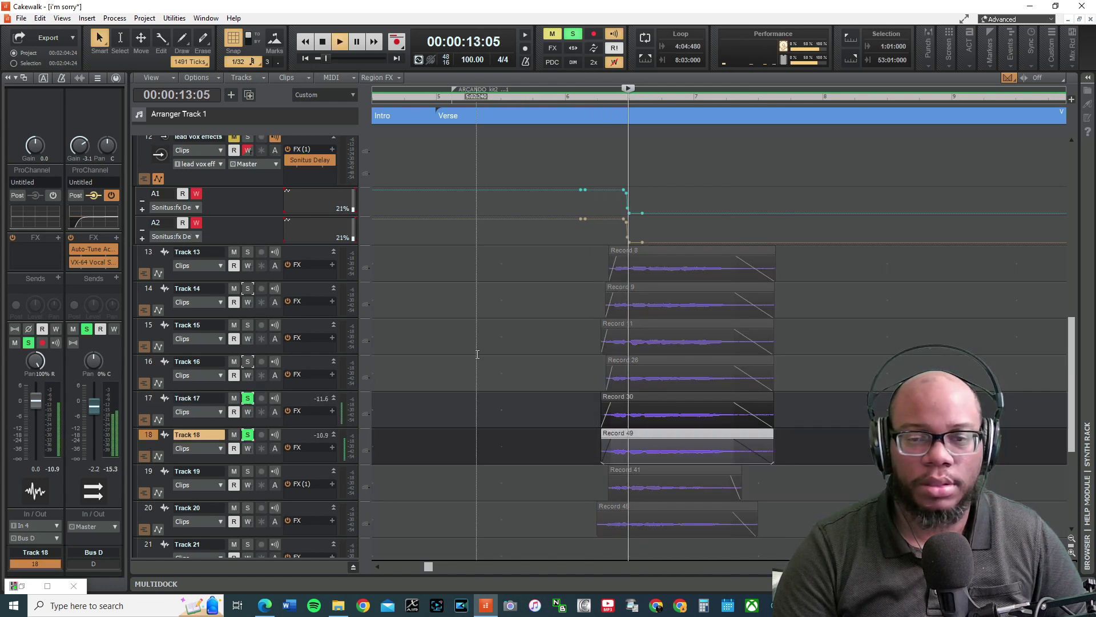
Compare the pair with Track 17's solo off and on, and replay both clips from near their start.
{"action": "left_click", "coordinate": [247, 398]}
{"action": "left_click", "coordinate": [247, 398]}
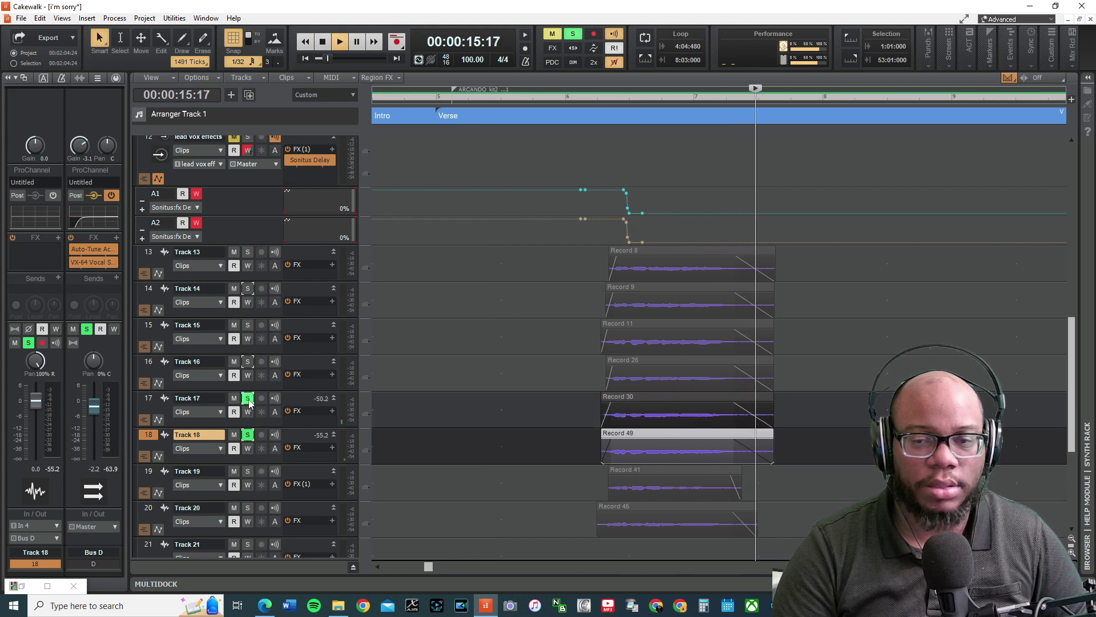
{"action": "left_click", "coordinate": [609, 98]}
{"action": "key", "text": "space"}
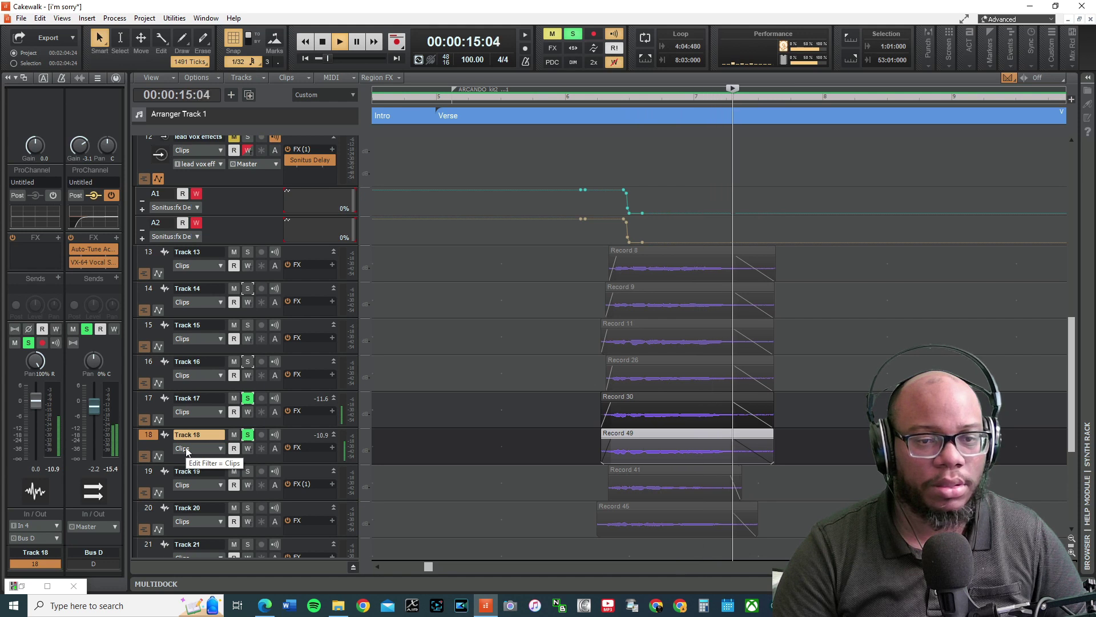
Clear the solos on Tracks 17 and 18 and play the full backing vocal stack over its first phrase.
{"action": "left_click", "coordinate": [248, 398]}
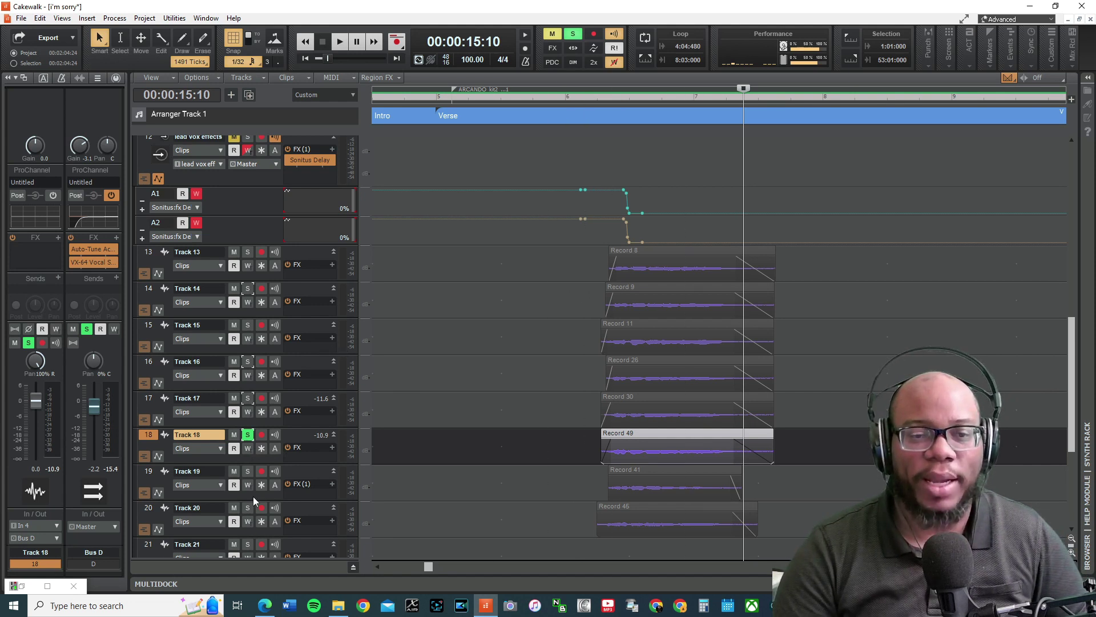
{"action": "left_click", "coordinate": [248, 435]}
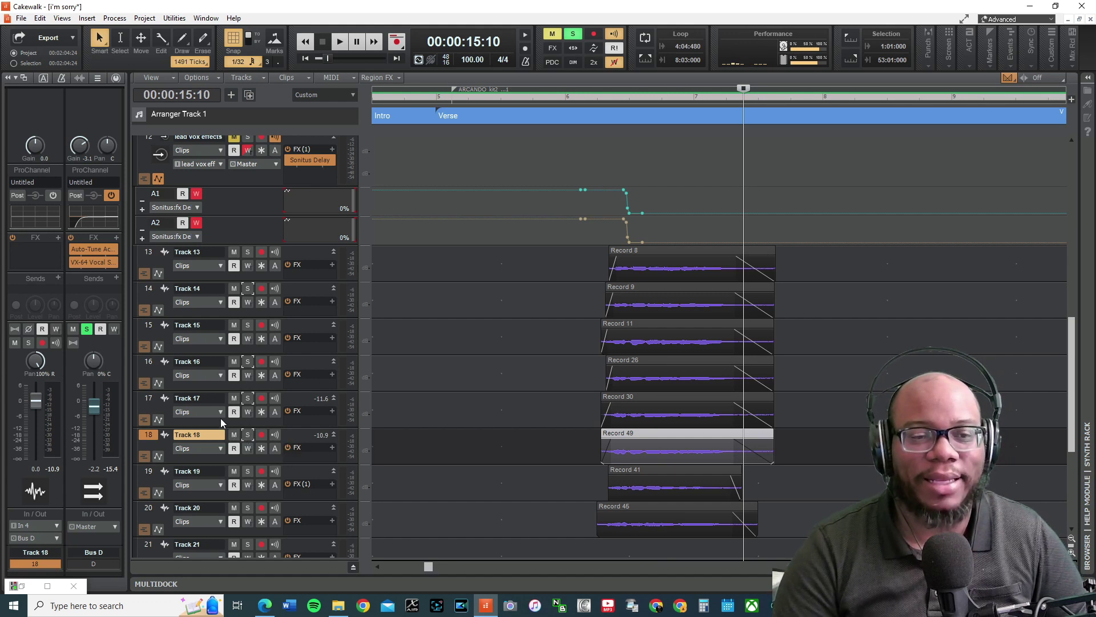
{"action": "scroll", "coordinate": [221, 416], "scroll_direction": "down", "scroll_amount": 1}
{"action": "left_click", "coordinate": [604, 100]}
{"action": "key", "text": "space"}
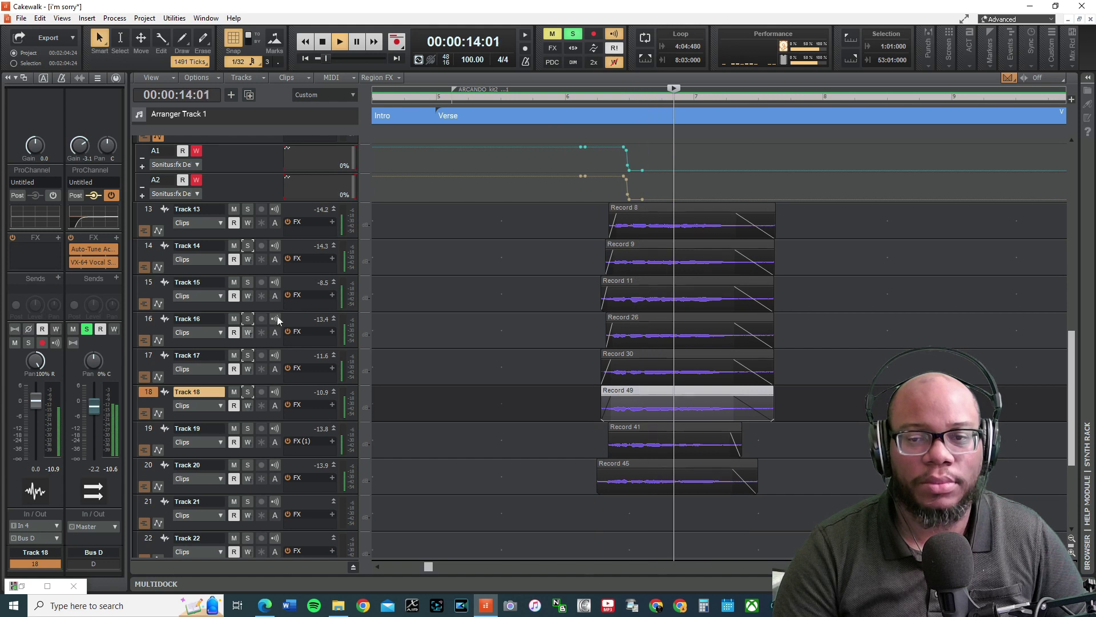
{"action": "key", "text": "space"}
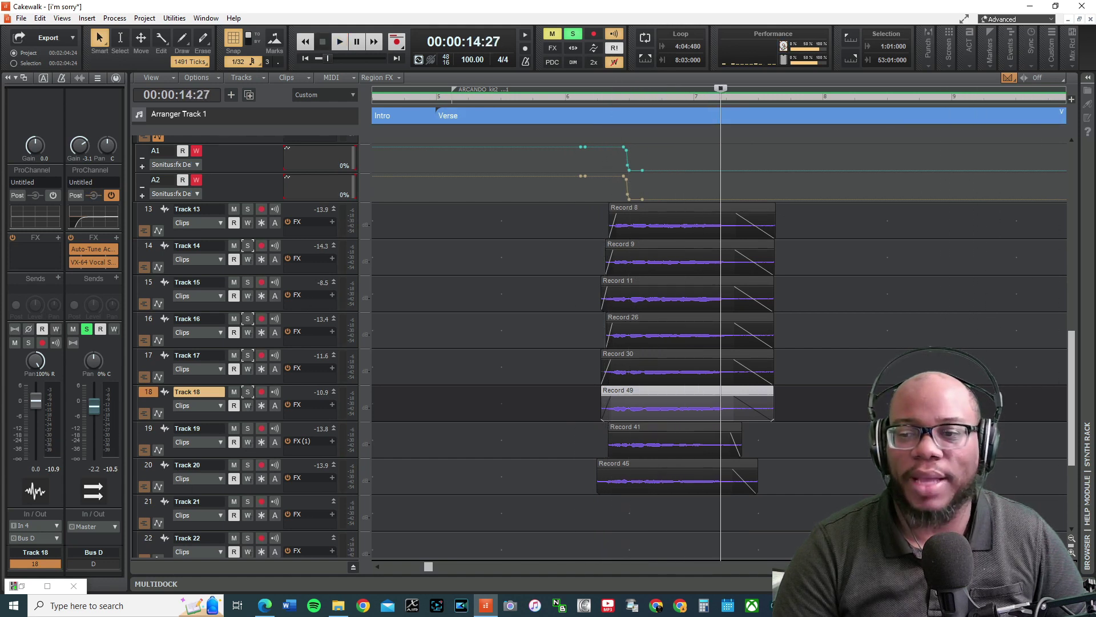
Mute the vocal on Track 10 and place the playhead at 00:00:09:05, just before the verse.
{"action": "scroll", "coordinate": [702, 438], "scroll_direction": "down", "scroll_amount": 4}
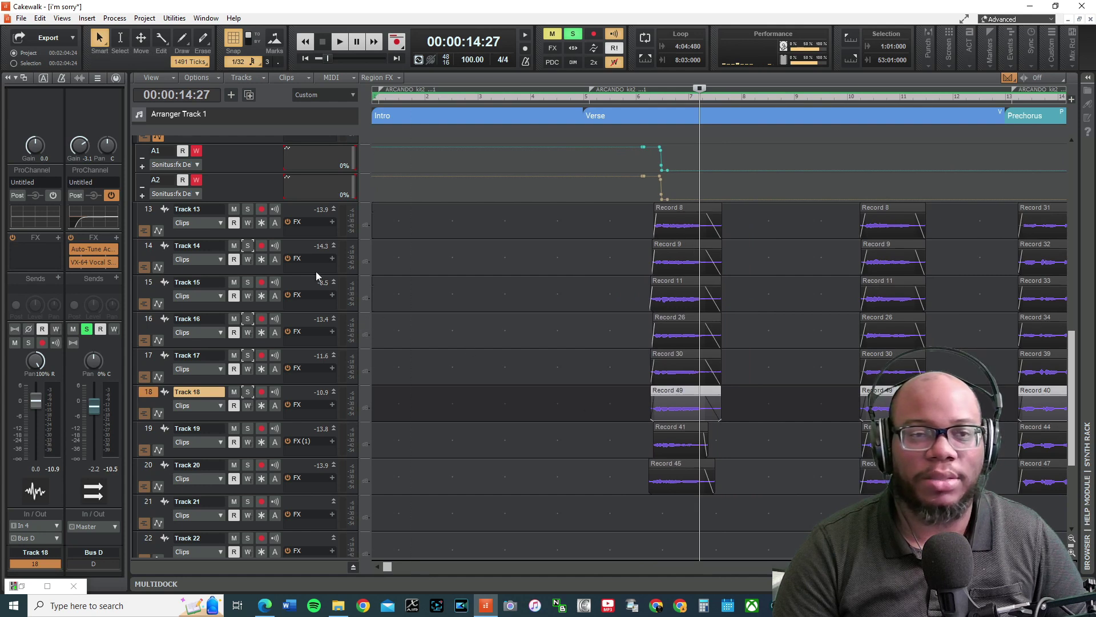
{"action": "scroll", "coordinate": [224, 248], "scroll_direction": "up", "scroll_amount": 5}
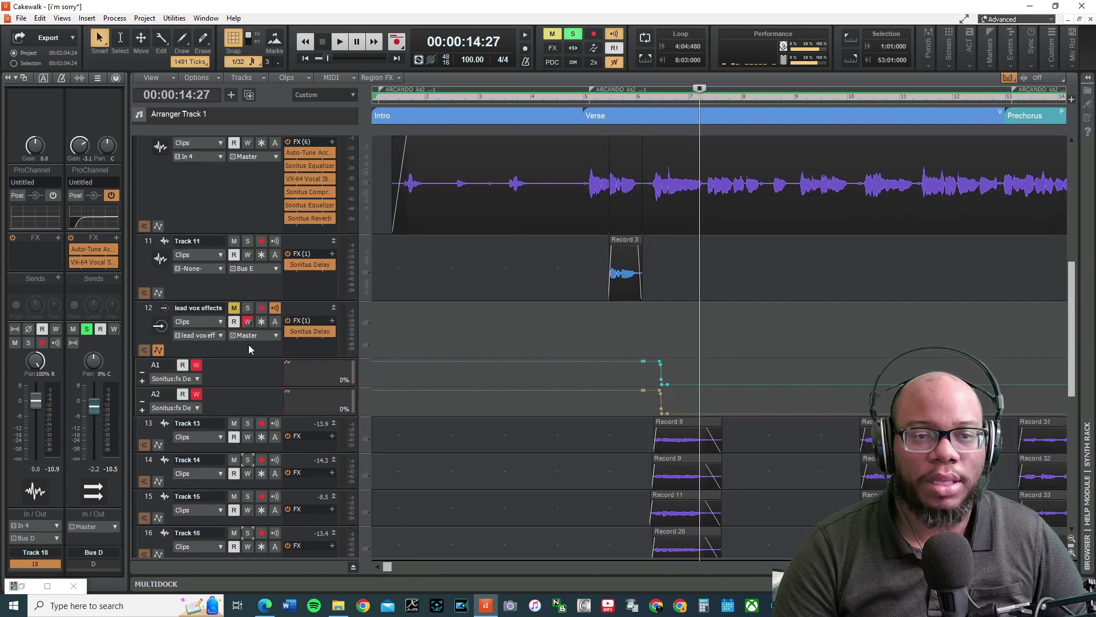
{"action": "scroll", "coordinate": [249, 350], "scroll_direction": "up", "scroll_amount": 3}
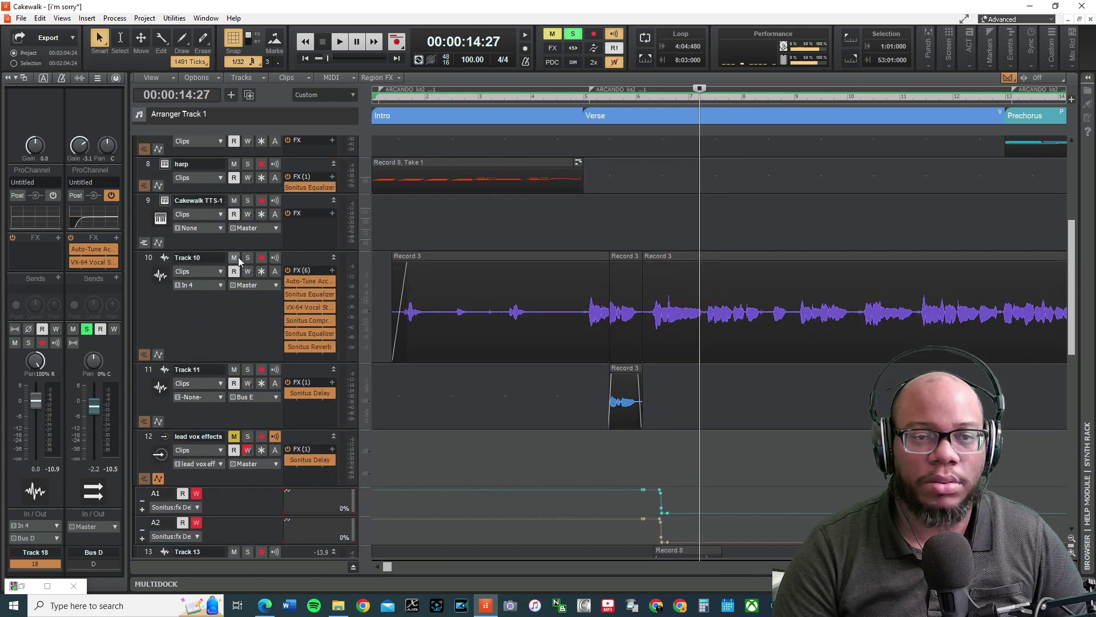
{"action": "left_click", "coordinate": [234, 258]}
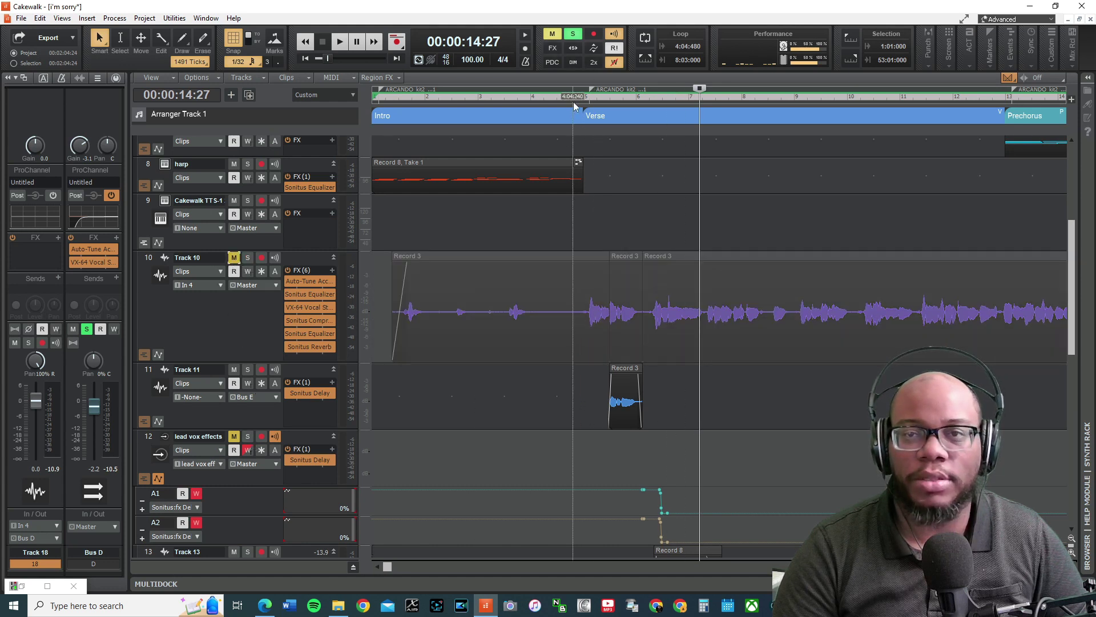
{"action": "left_click", "coordinate": [573, 102]}
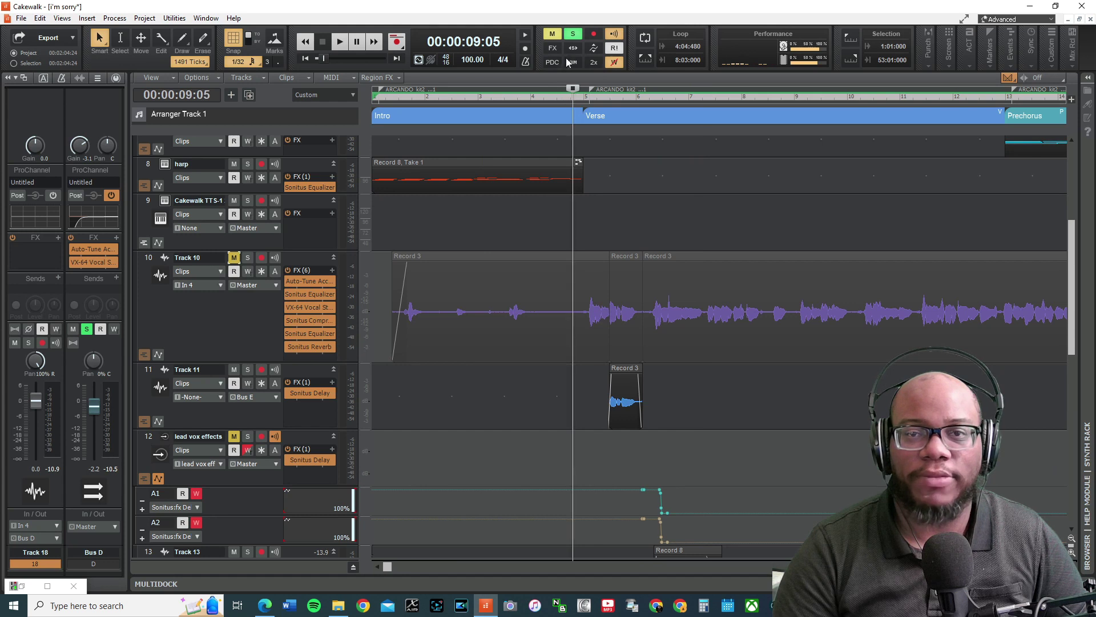
Clear all remaining solos and play the backing vocals with the music from the verse into the prechorus, stopping at 00:00:32:12.
{"action": "left_click", "coordinate": [573, 33]}
{"action": "key", "text": "space"}
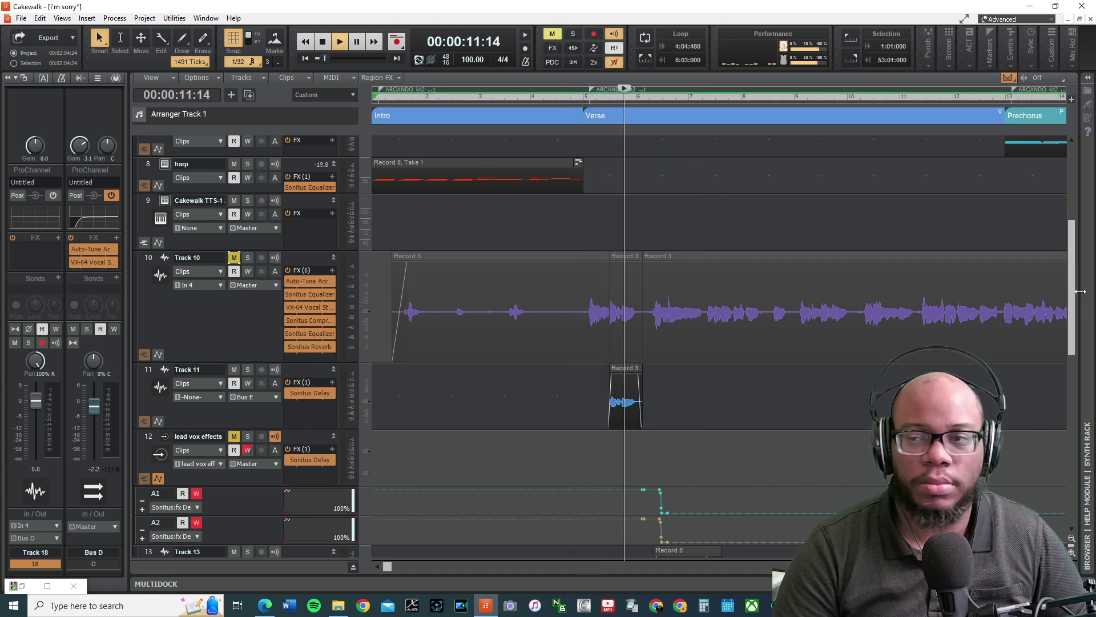
{"action": "scroll", "coordinate": [1007, 315], "scroll_direction": "down", "scroll_amount": 5}
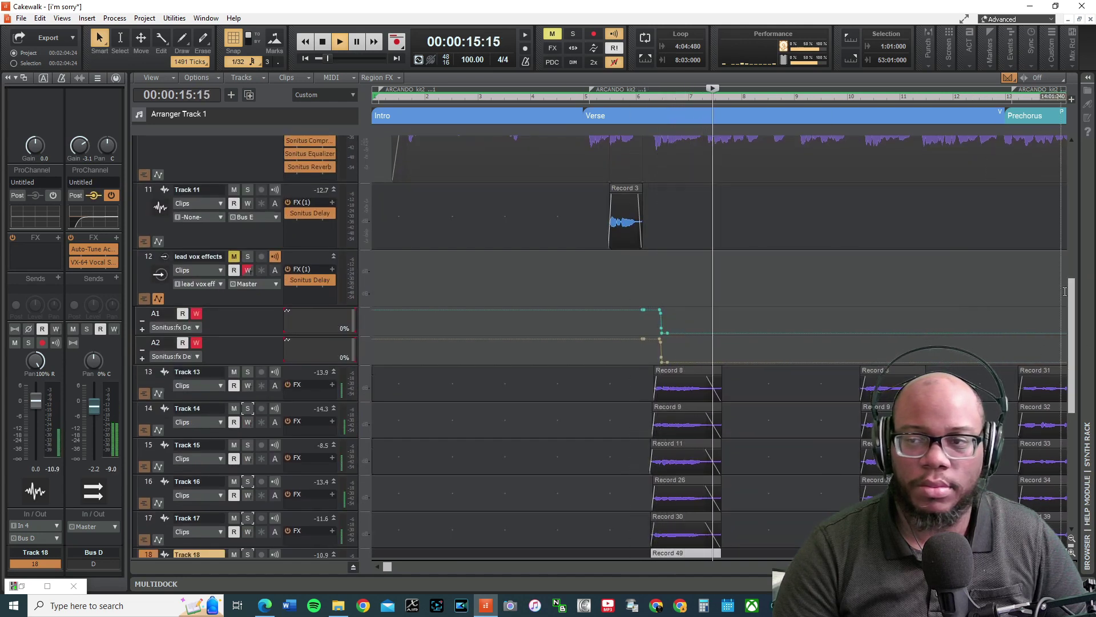
{"action": "scroll", "coordinate": [719, 342], "scroll_direction": "down", "scroll_amount": 4}
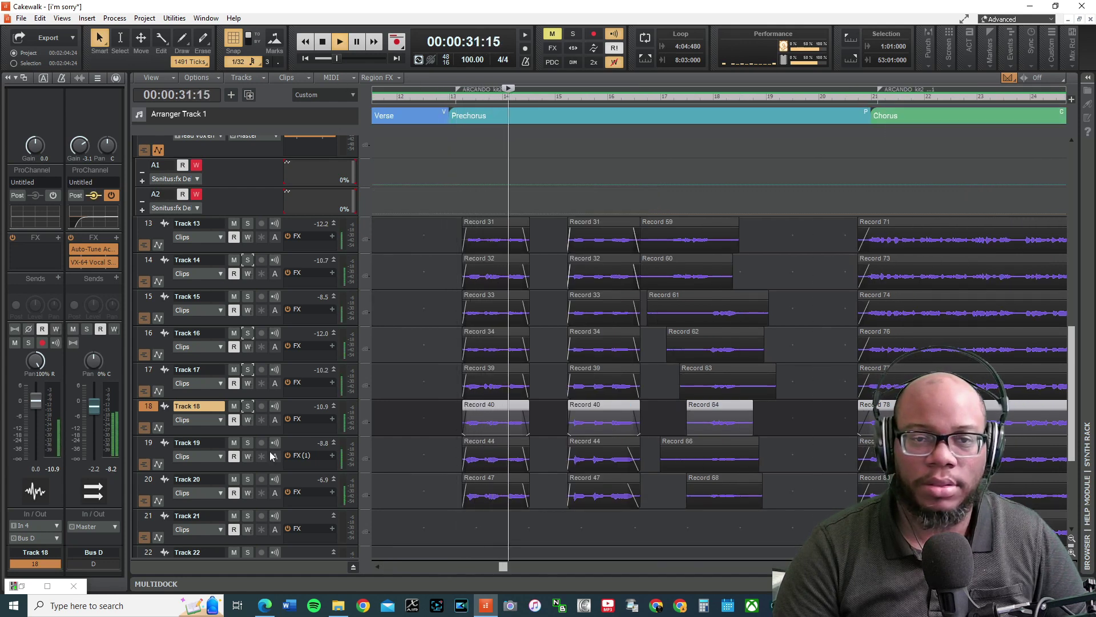
{"action": "key", "text": "space"}
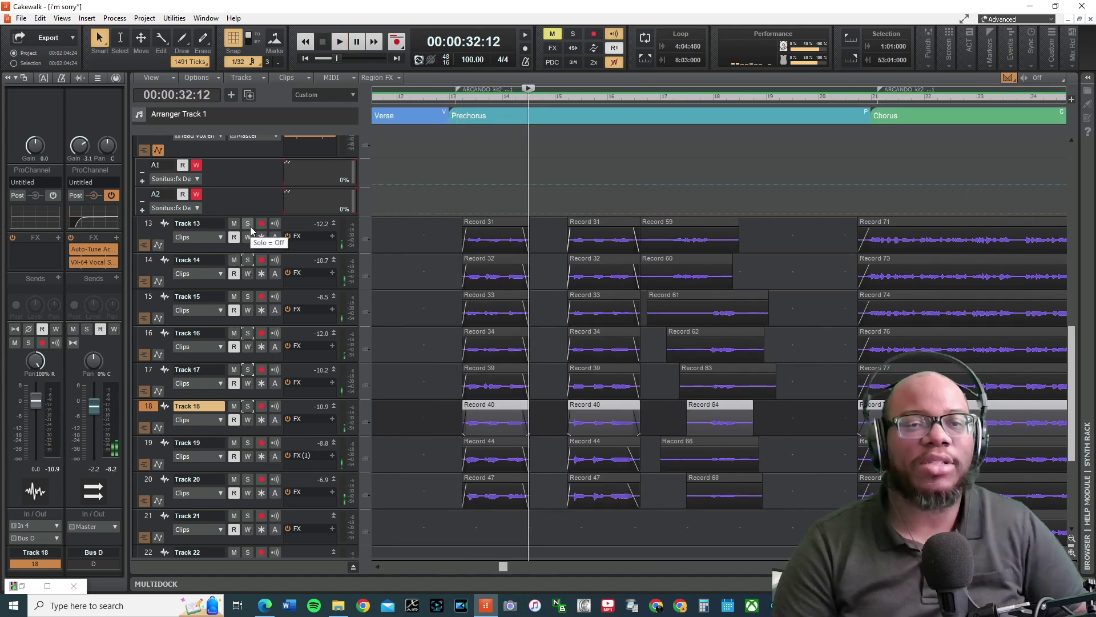
Solo the prechorus backing vocals on Tracks 13 and 14.
{"action": "left_click", "coordinate": [247, 223]}
{"action": "left_click", "coordinate": [248, 261]}
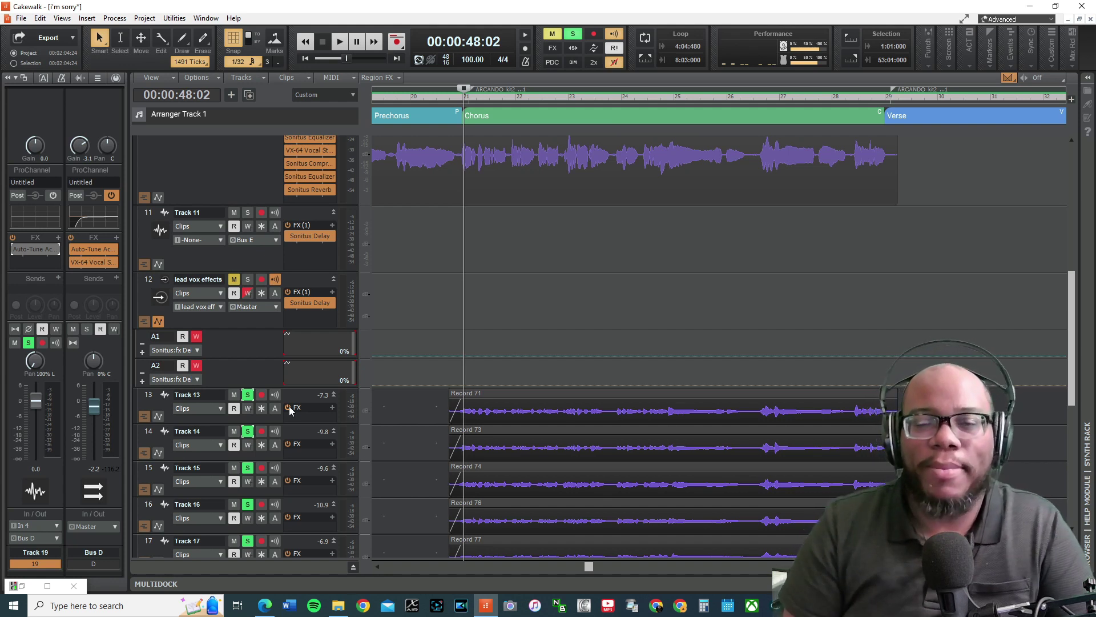
Clear all solos and play the stacked chorus vocals with the music from just before the chorus.
{"action": "scroll", "coordinate": [589, 339], "scroll_direction": "down", "scroll_amount": 3}
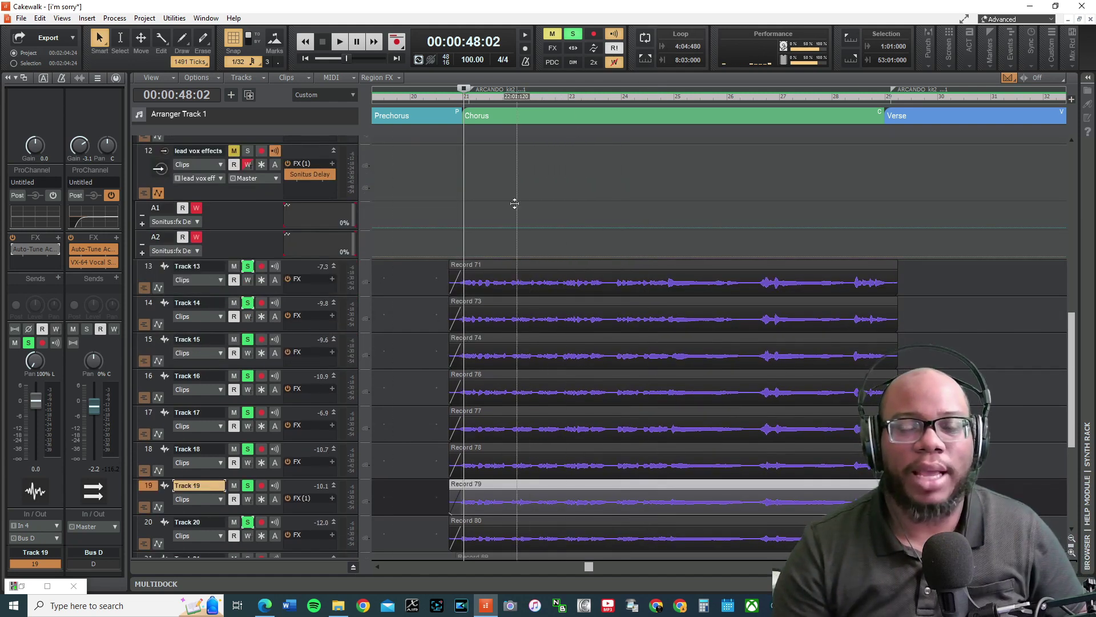
{"action": "left_click", "coordinate": [573, 34]}
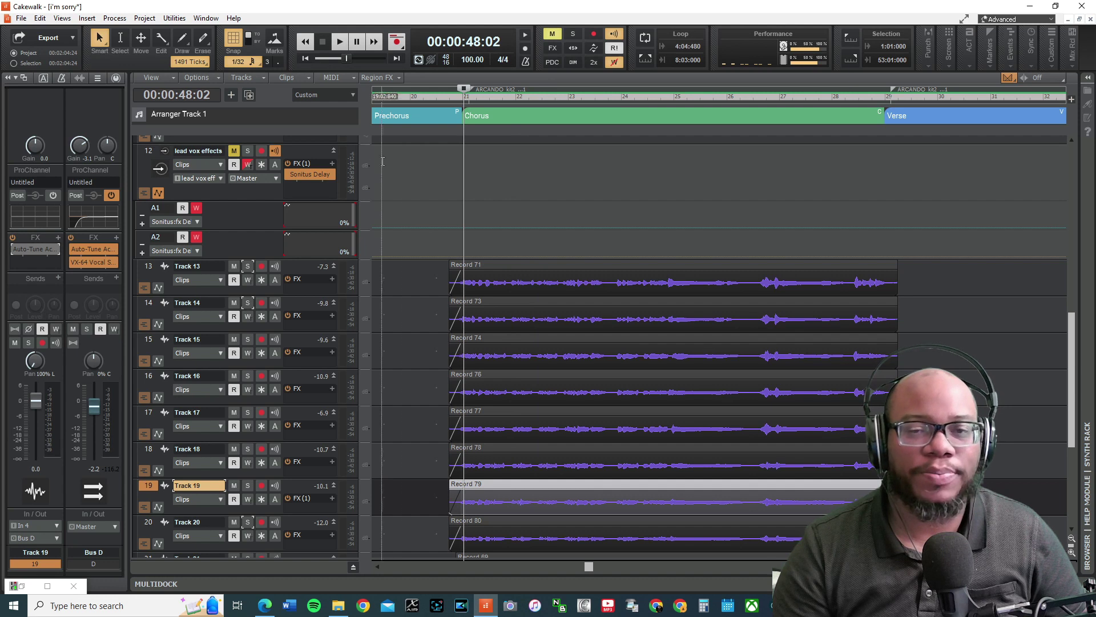
{"action": "left_click", "coordinate": [452, 189]}
{"action": "key", "text": "space"}
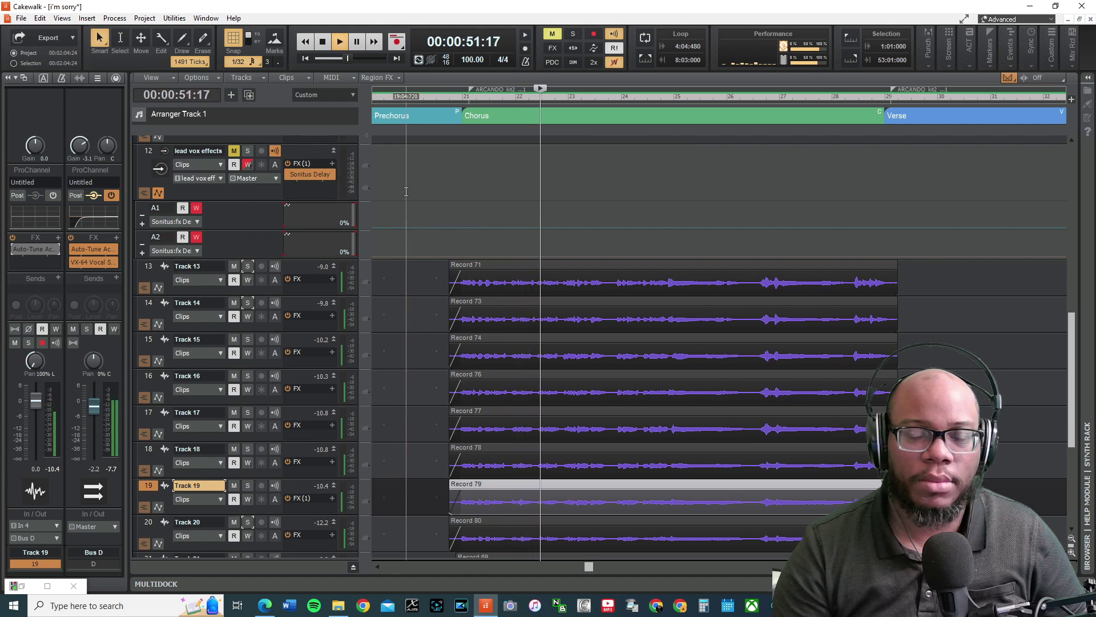
Audition individual chorus vocals during playback by soloing Tracks 16, 18, 19, 20 and 21 in turn, stopping at 00:01:05:08.
{"action": "scroll", "coordinate": [400, 197], "scroll_direction": "up", "scroll_amount": 5}
{"action": "scroll", "coordinate": [406, 191], "scroll_direction": "down", "scroll_amount": 3}
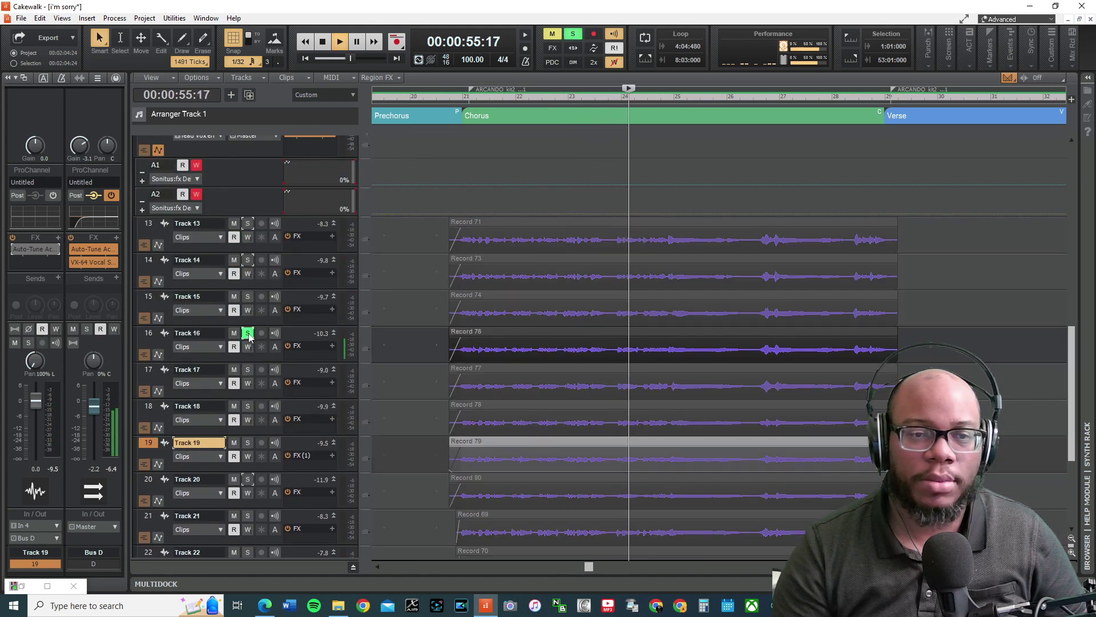
{"action": "left_click", "coordinate": [249, 407]}
{"action": "left_click", "coordinate": [248, 406]}
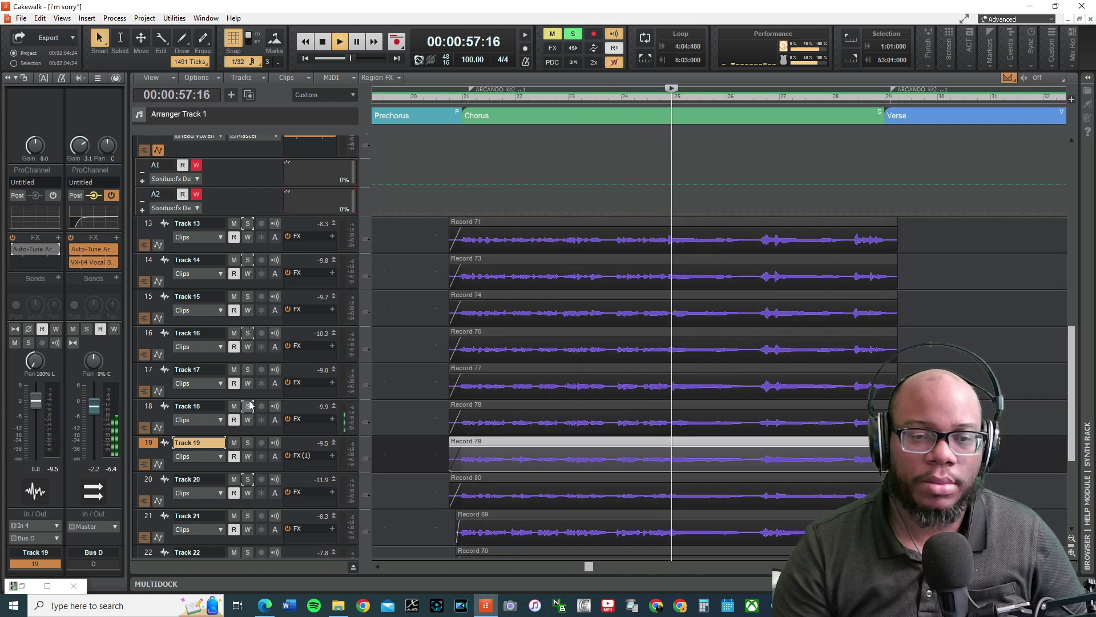
{"action": "left_click", "coordinate": [248, 443]}
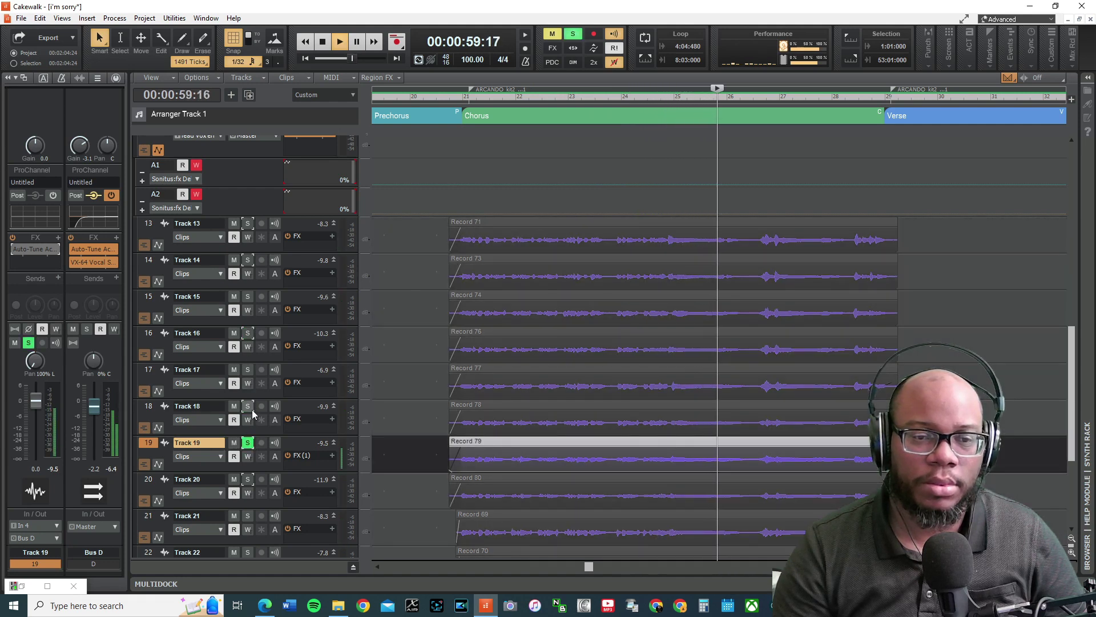
{"action": "left_click", "coordinate": [249, 479]}
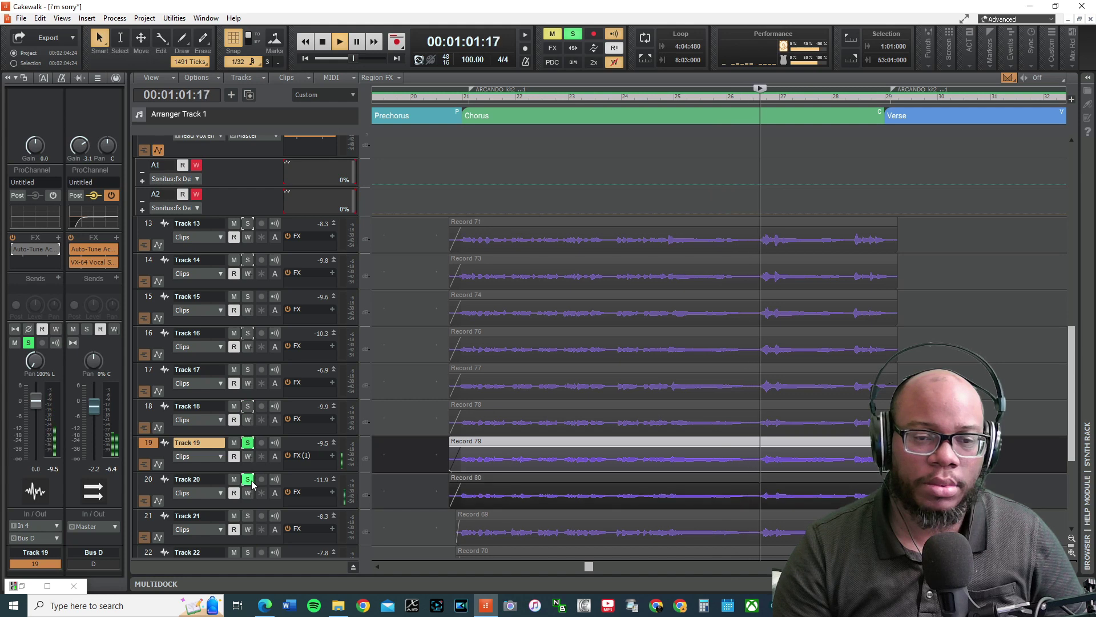
{"action": "left_click", "coordinate": [249, 443]}
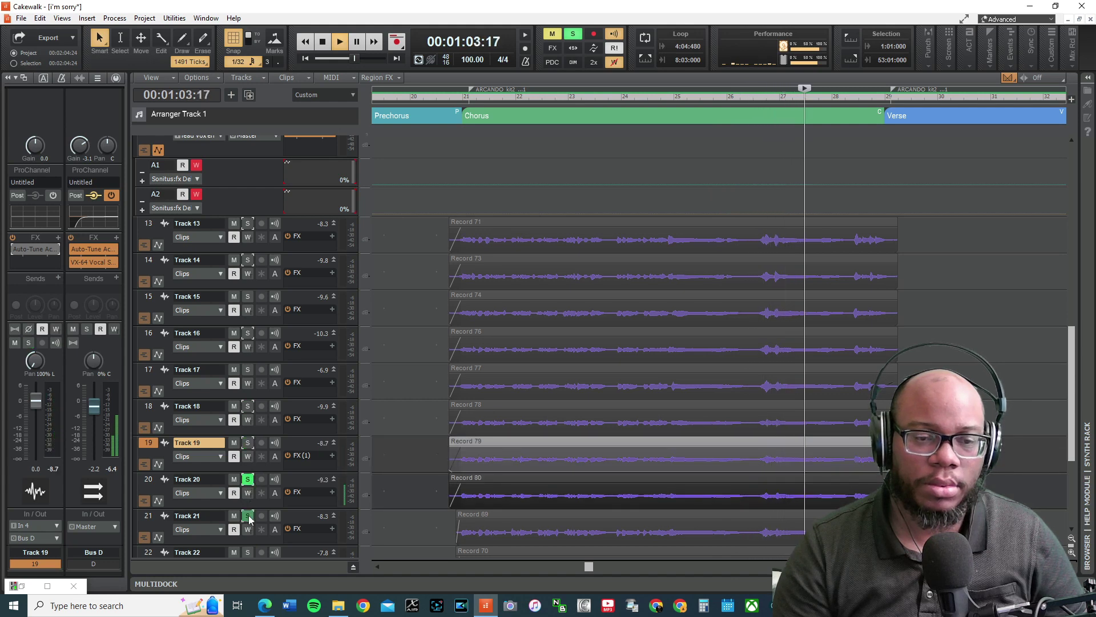
{"action": "scroll", "coordinate": [248, 502], "scroll_direction": "down", "scroll_amount": 2}
{"action": "left_click", "coordinate": [250, 473]}
{"action": "key", "text": "space"}
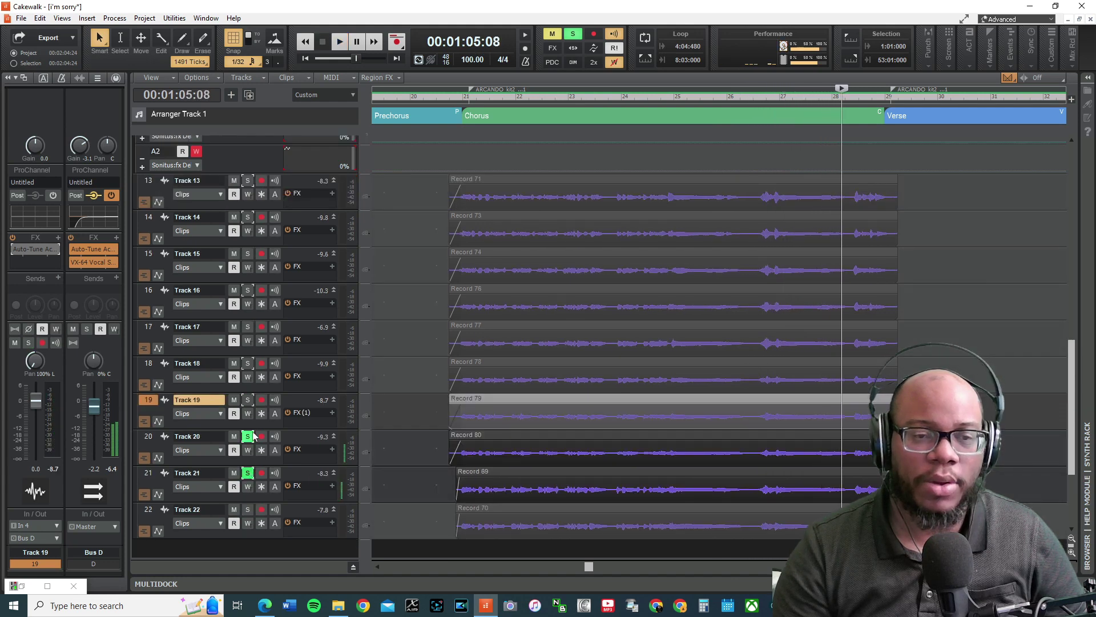
Clear the solos on Tracks 20 and 21 and return the playhead to 00:00:47:14, just before the chorus.
{"action": "left_click", "coordinate": [248, 436]}
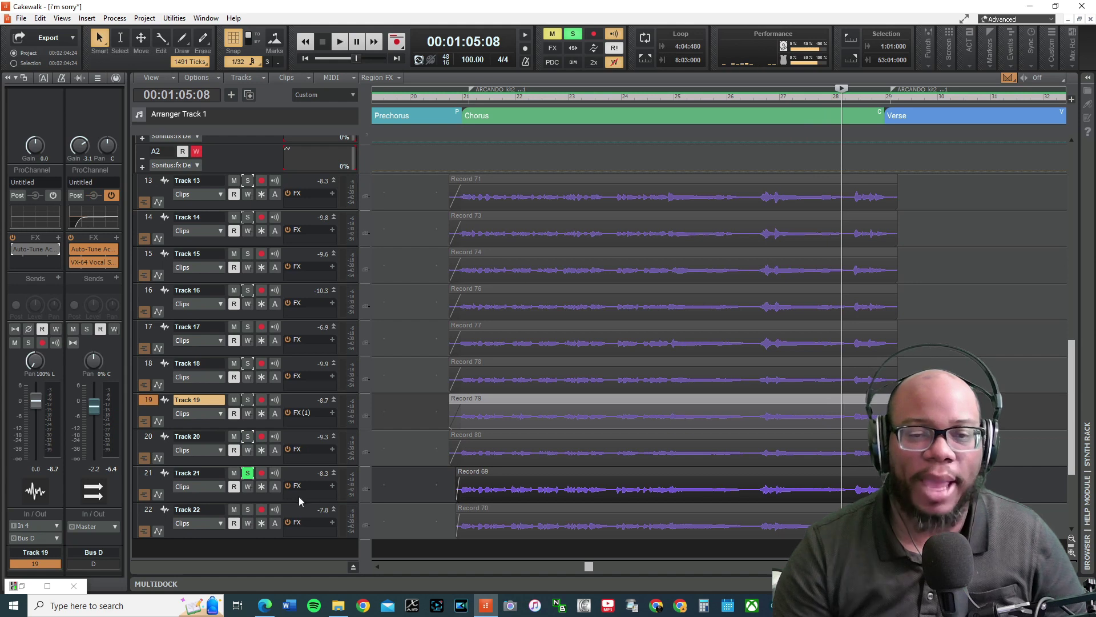
{"action": "left_click", "coordinate": [247, 473]}
{"action": "scroll", "coordinate": [537, 286], "scroll_direction": "down", "scroll_amount": 3}
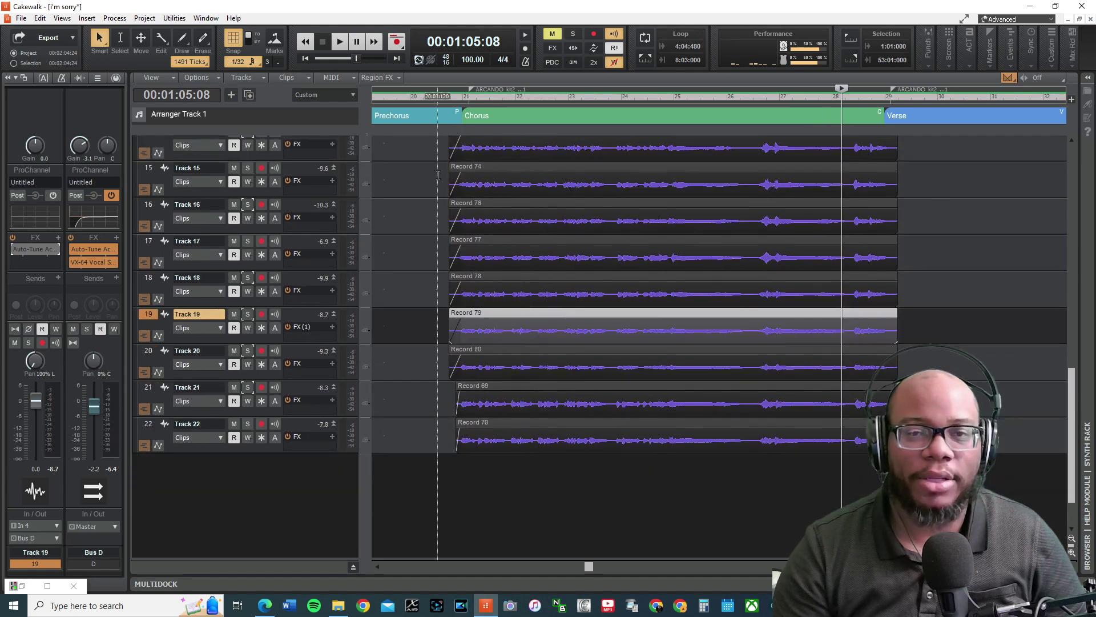
{"action": "left_click", "coordinate": [451, 97]}
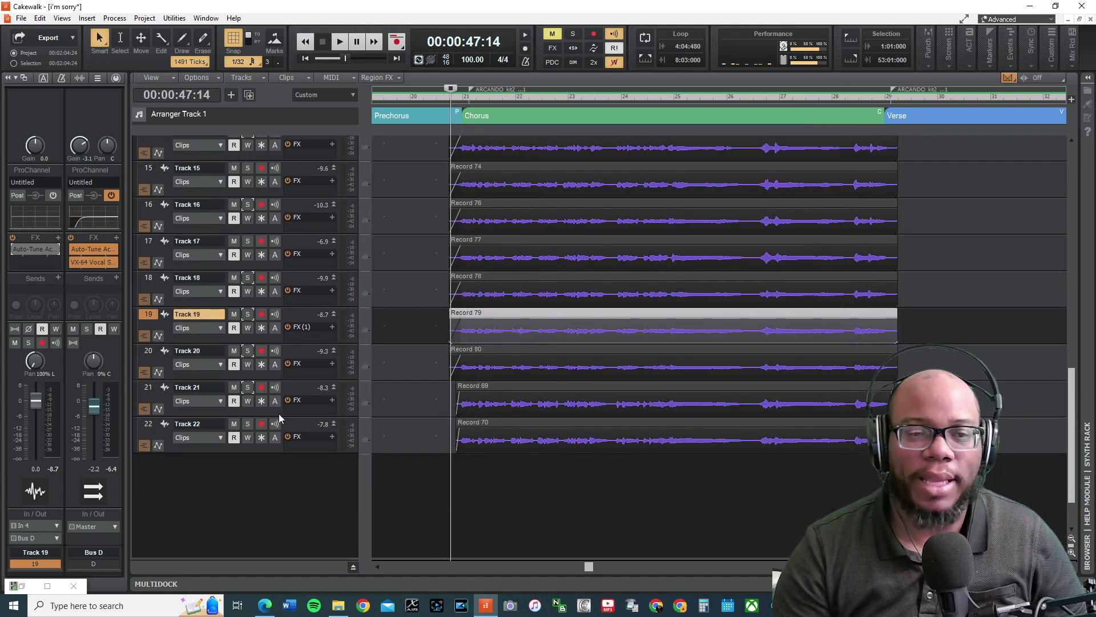
Solo Tracks 21 and 22 and play them through the chorus while checking each one's channel strip, stopping at 00:01:07:15.
{"action": "left_click", "coordinate": [247, 387]}
{"action": "left_click", "coordinate": [248, 424]}
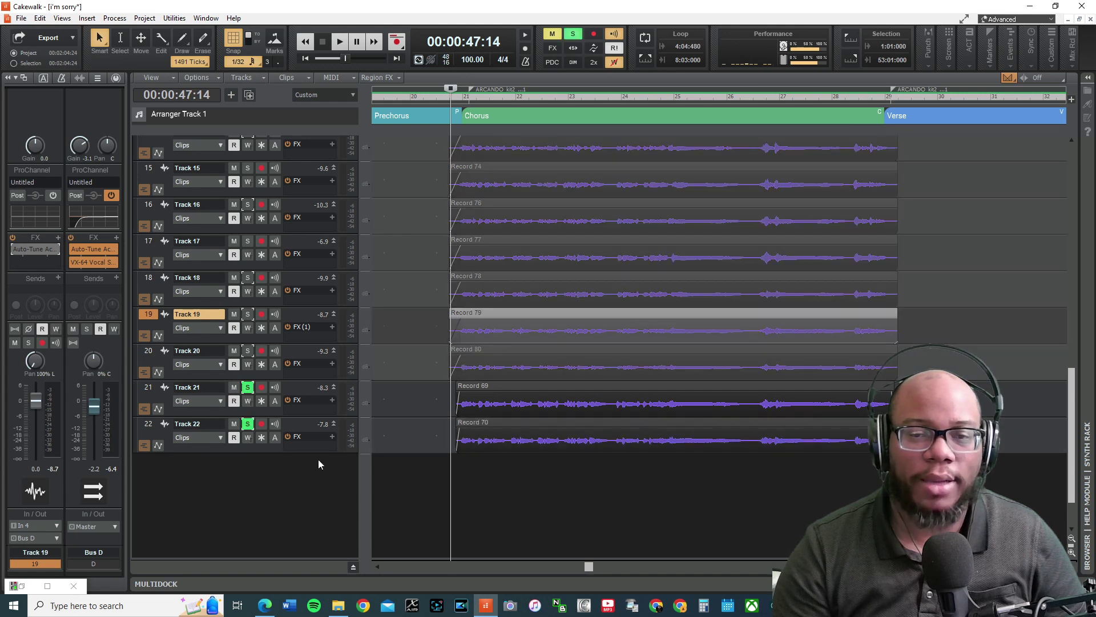
{"action": "key", "text": "space"}
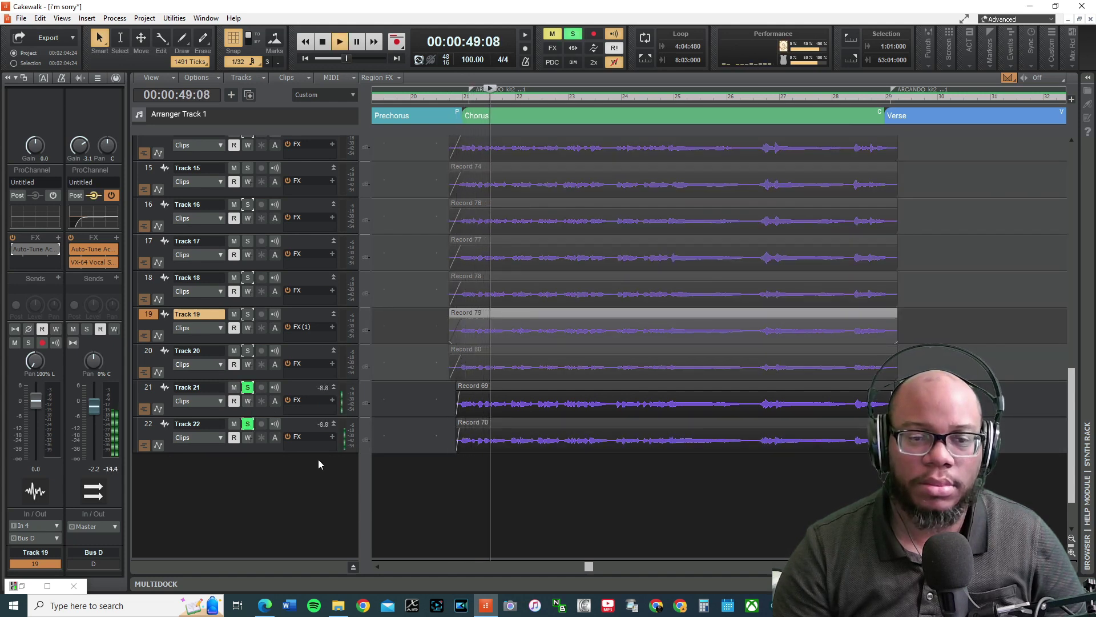
{"action": "left_click", "coordinate": [144, 394]}
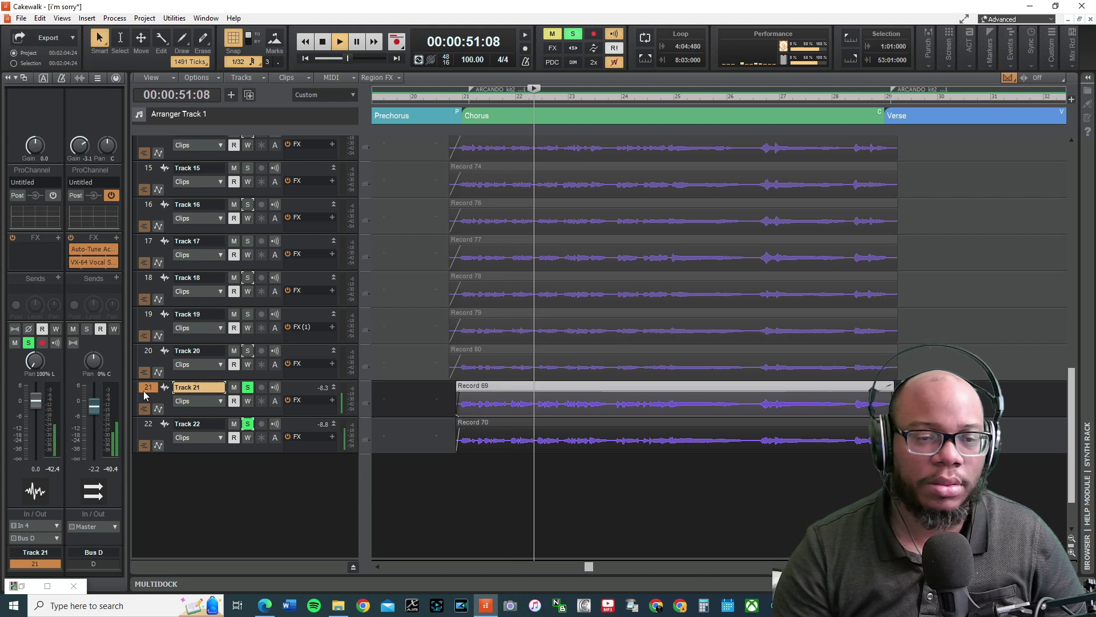
{"action": "left_click", "coordinate": [144, 429]}
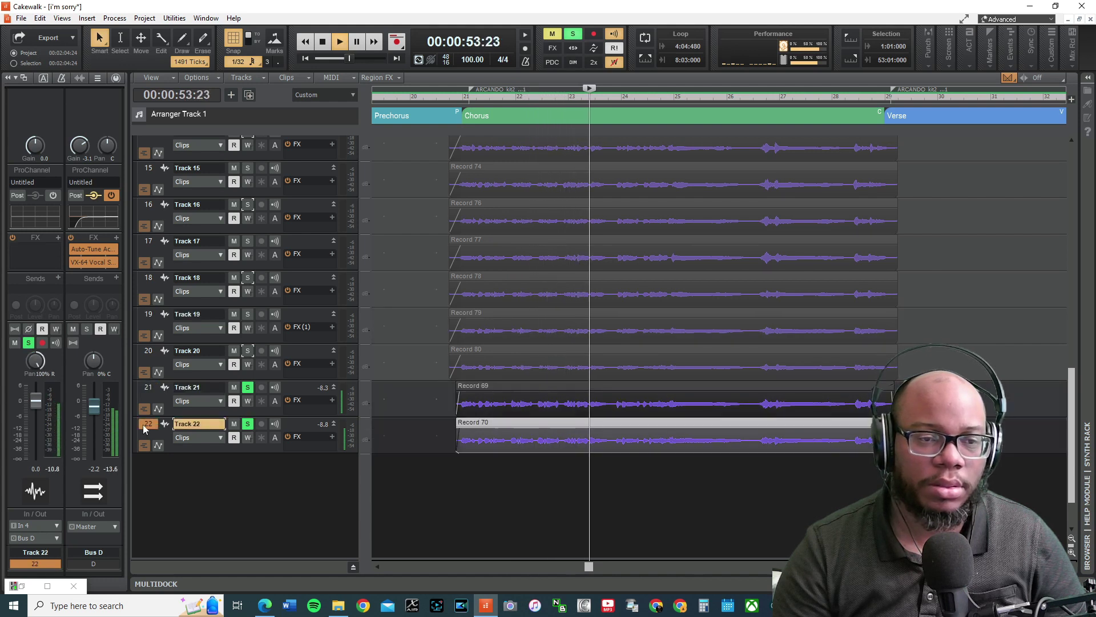
{"action": "left_click", "coordinate": [145, 392]}
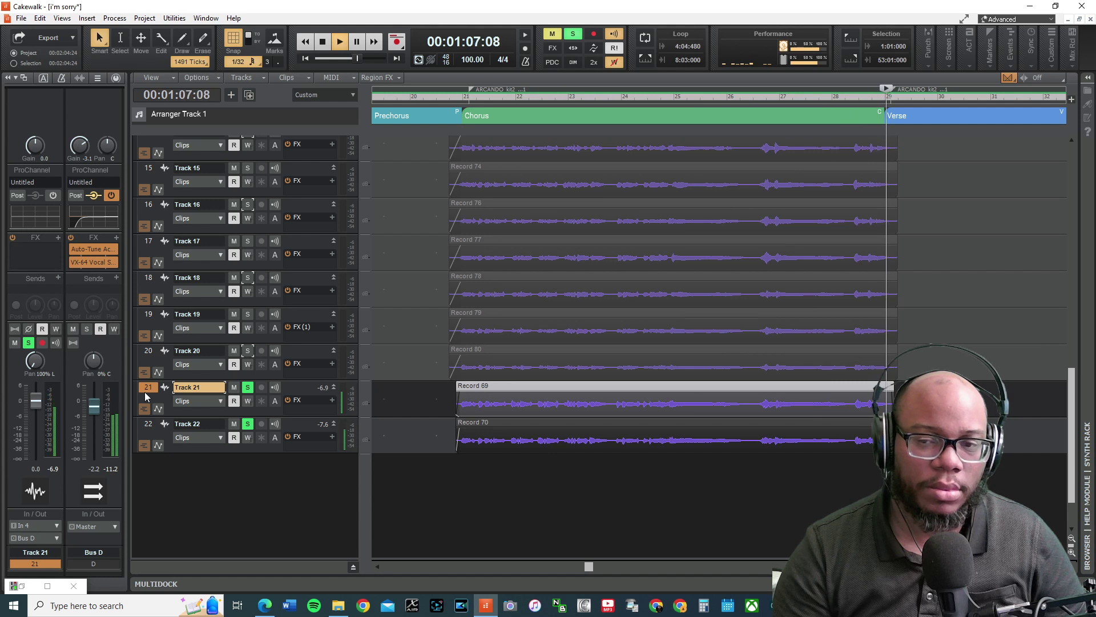
{"action": "key", "text": "space"}
Unsolo Track 21 and inspect the channel strips of the chorus vocals from Track 19 up to Track 13.
{"action": "left_click", "coordinate": [247, 387]}
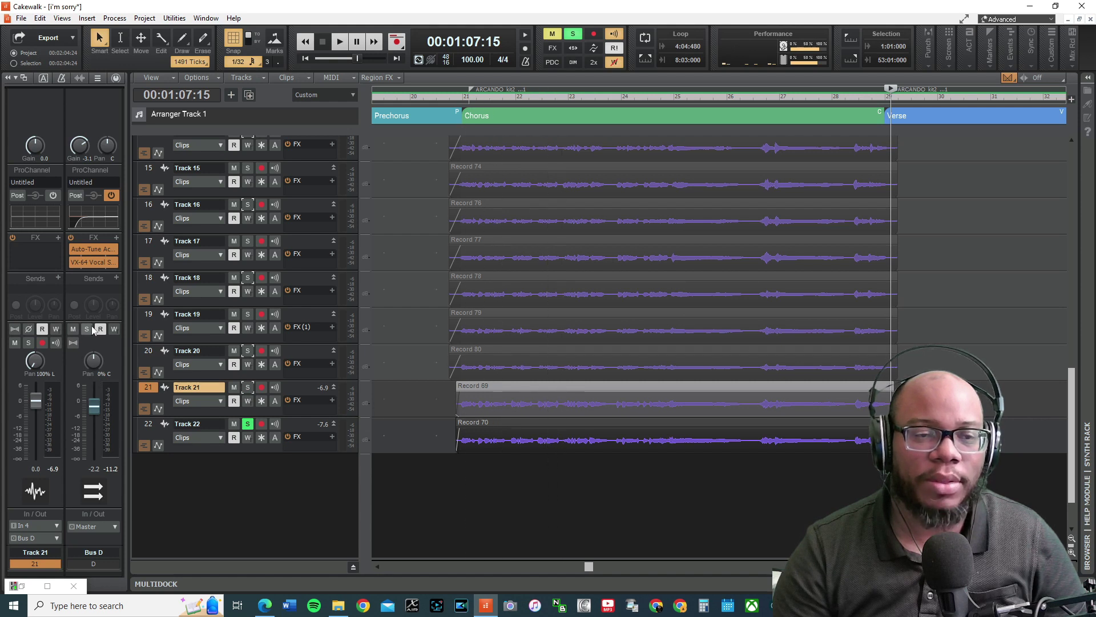
{"action": "left_click", "coordinate": [152, 315]}
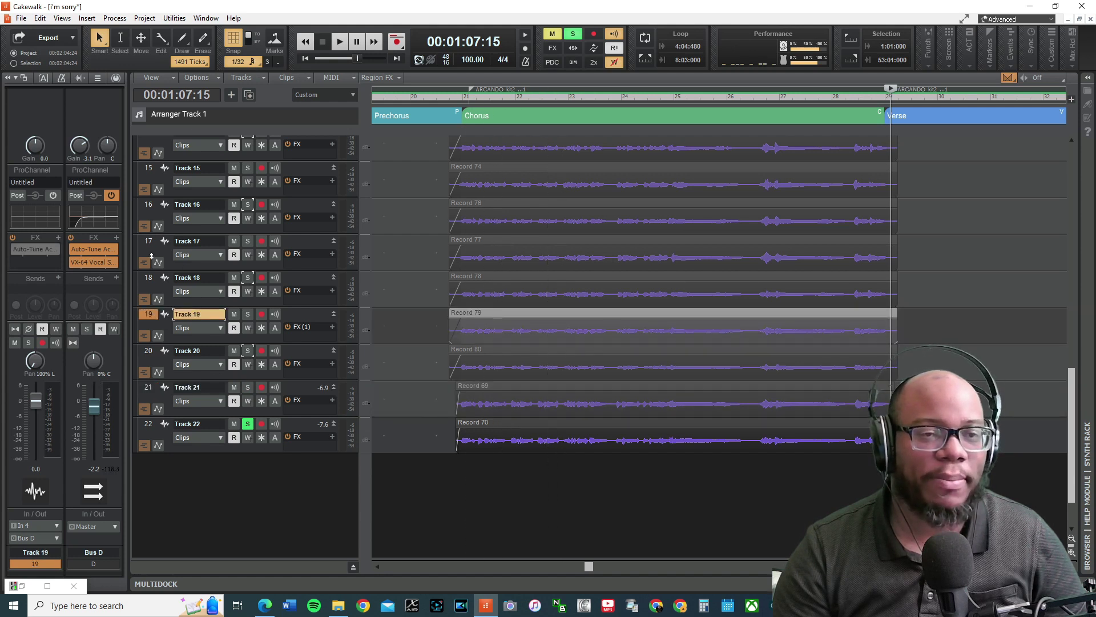
{"action": "left_click", "coordinate": [149, 281]}
{"action": "left_click", "coordinate": [152, 248]}
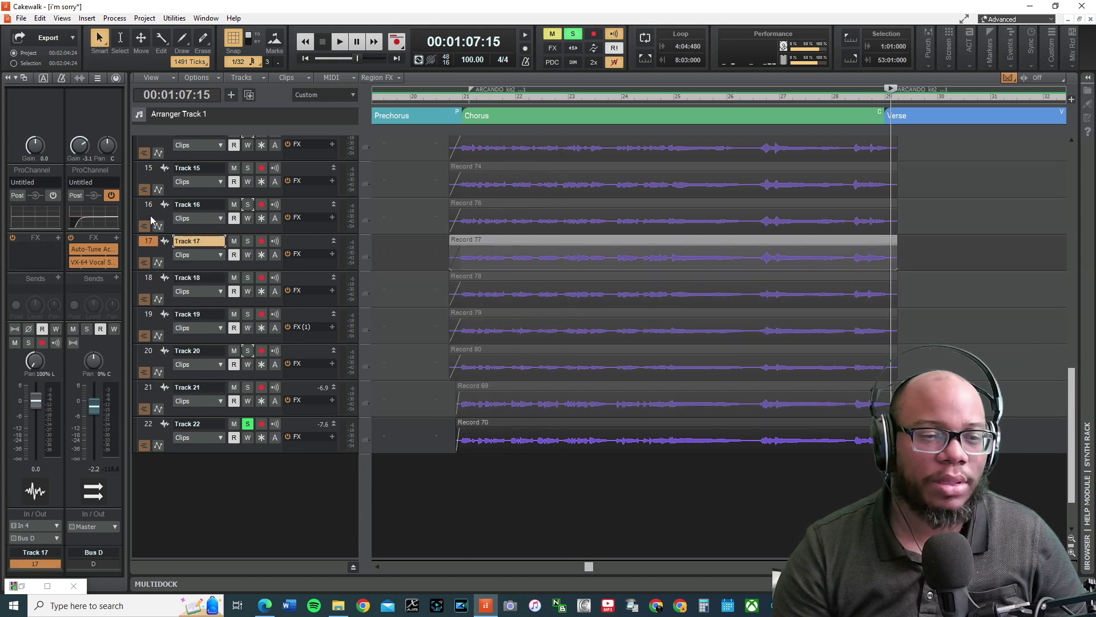
{"action": "left_click", "coordinate": [153, 210]}
{"action": "left_click", "coordinate": [146, 175]}
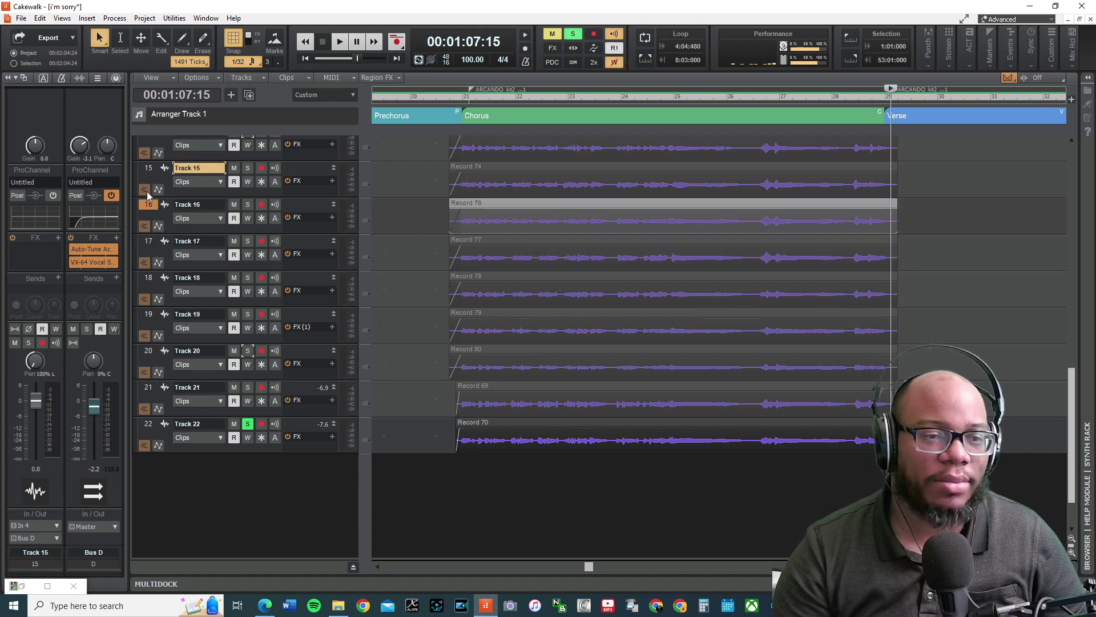
{"action": "scroll", "coordinate": [149, 197], "scroll_direction": "up", "scroll_amount": 3}
{"action": "left_click", "coordinate": [147, 187]}
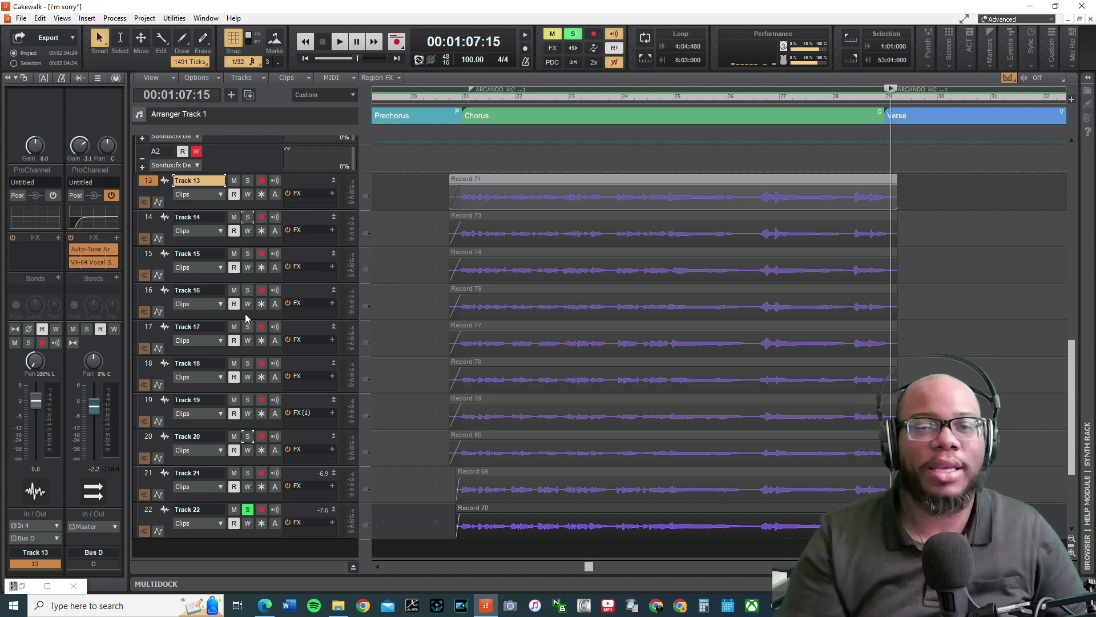
Clear all solos and play the full chorus vocal stack from 00:00:47:19, stopping at 00:00:55:29.
{"action": "left_click", "coordinate": [574, 38]}
{"action": "left_click", "coordinate": [455, 98]}
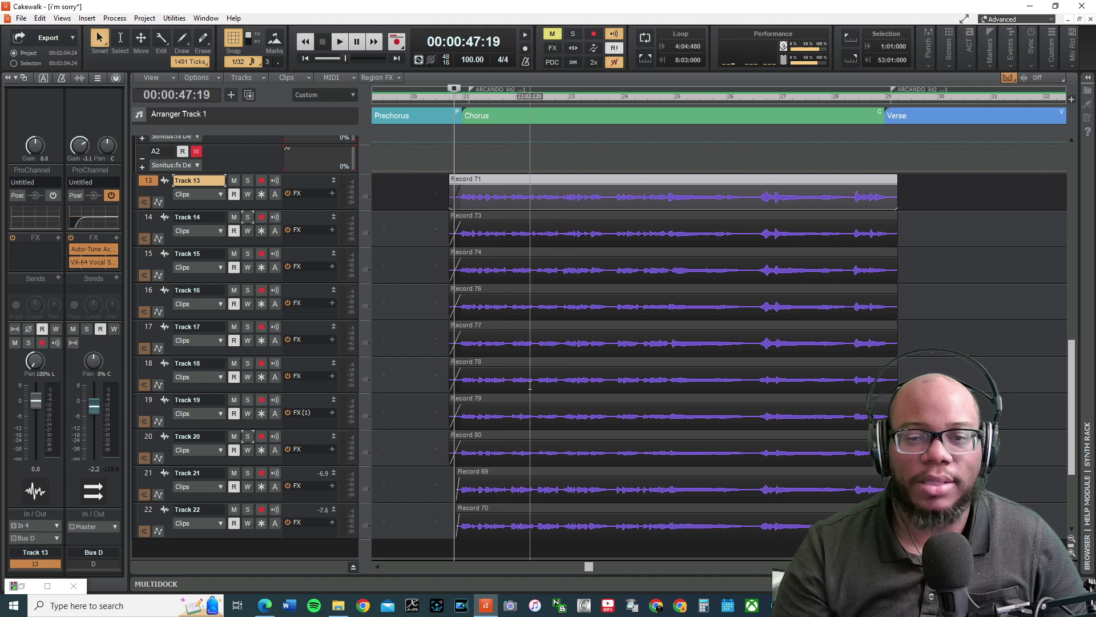
{"action": "scroll", "coordinate": [530, 385], "scroll_direction": "down", "scroll_amount": 2}
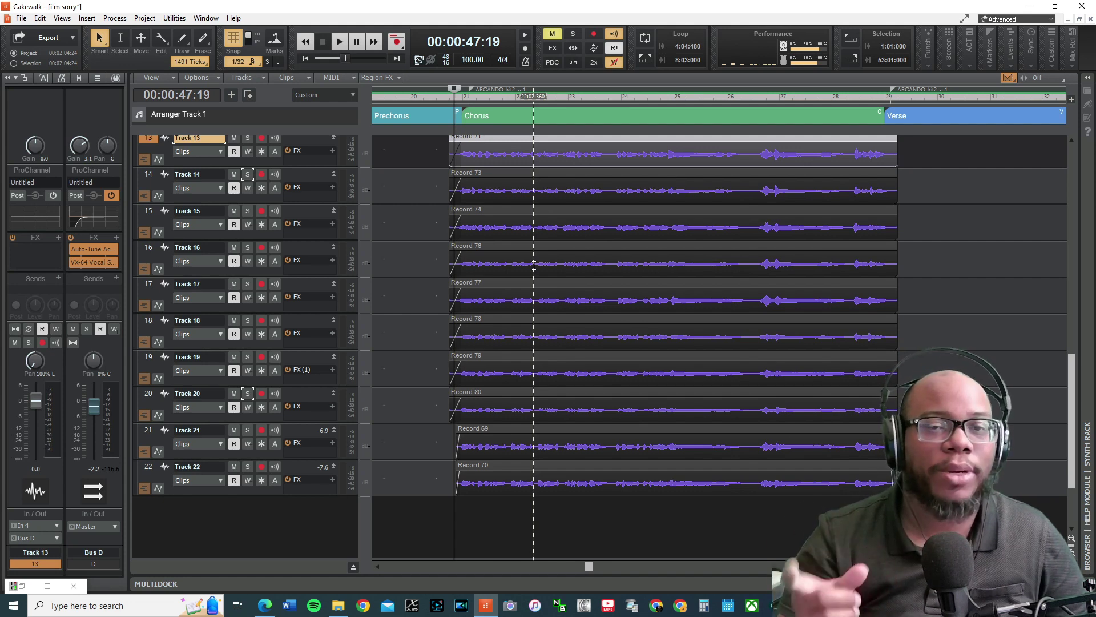
{"action": "scroll", "coordinate": [382, 240], "scroll_direction": "down", "scroll_amount": 2}
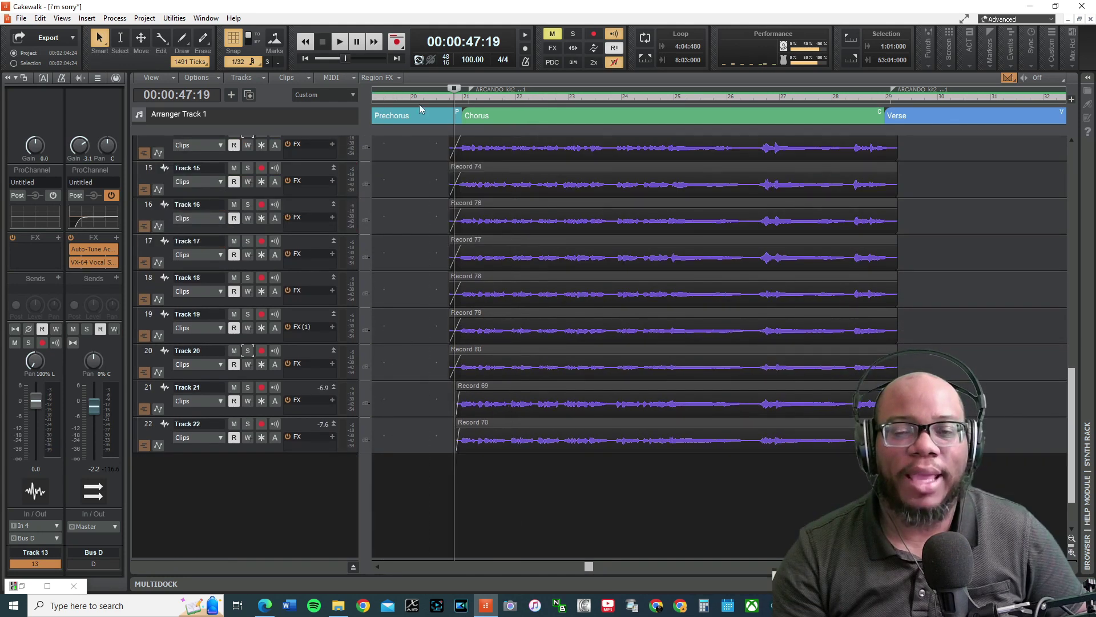
{"action": "key", "text": "space"}
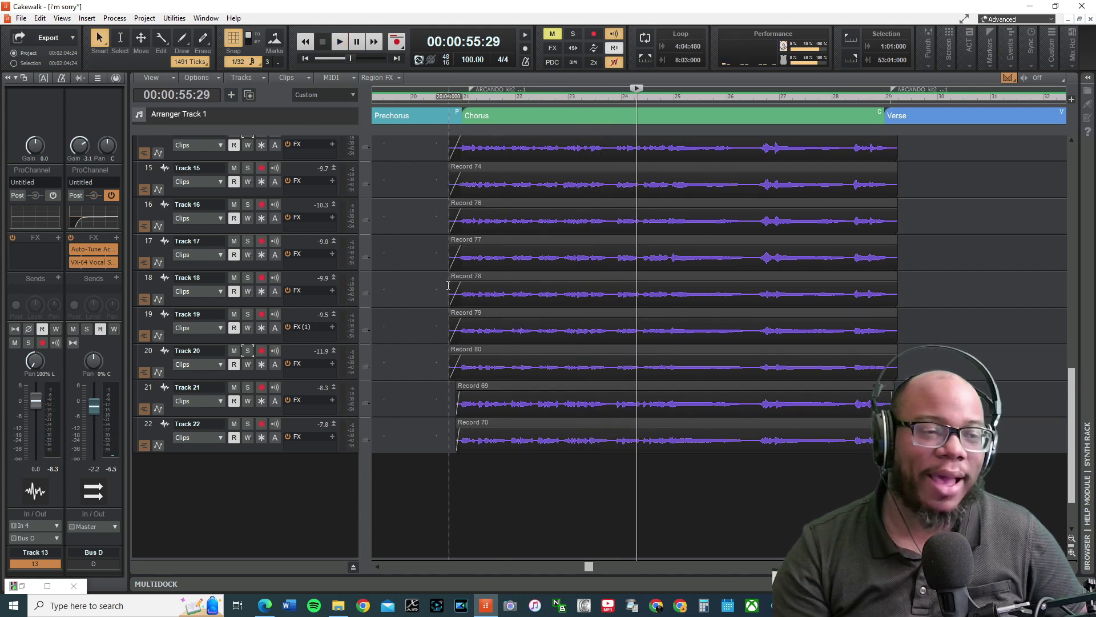
Lower Track 14's volume to -2.8 dB and play the chorus stack from 00:00:47:26 to 00:01:00:23.
{"action": "scroll", "coordinate": [448, 285], "scroll_direction": "up", "scroll_amount": 3}
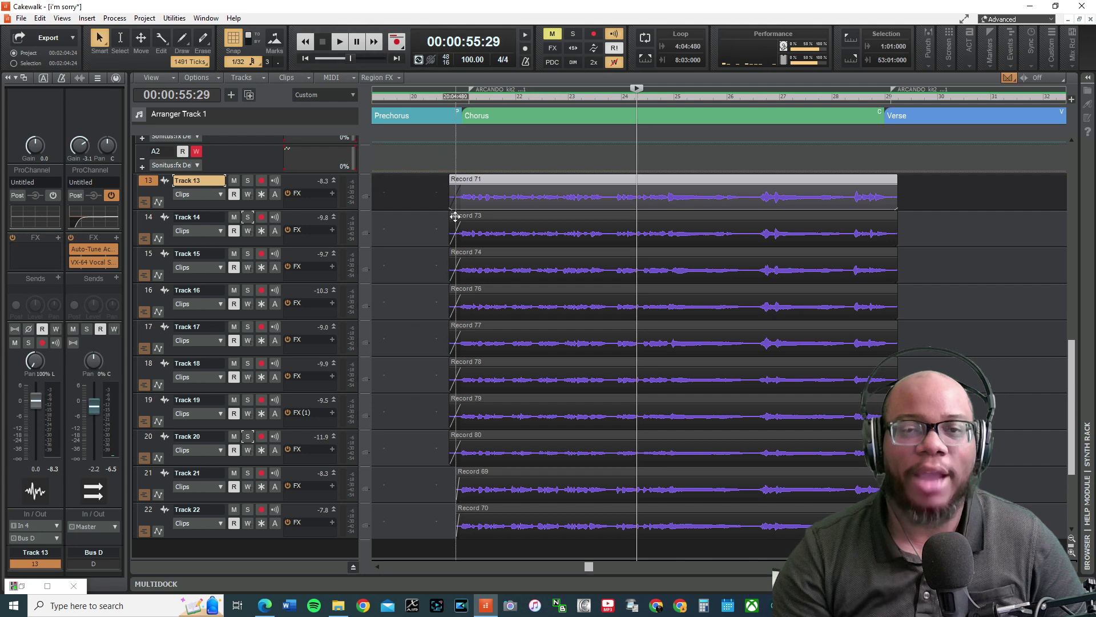
{"action": "left_click", "coordinate": [460, 101]}
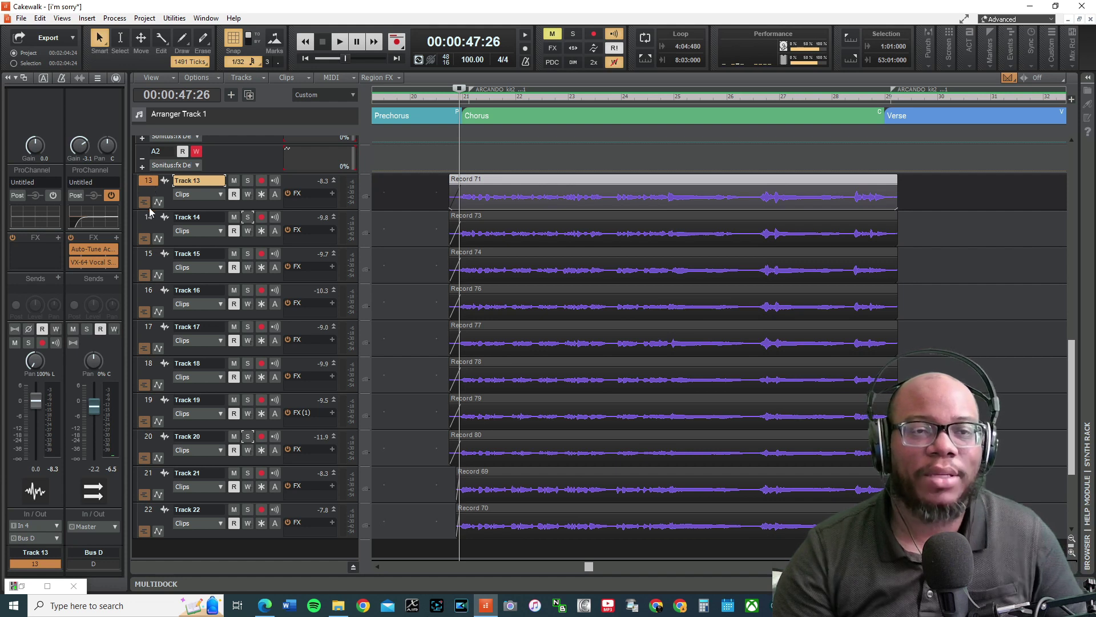
{"action": "left_click", "coordinate": [153, 226]}
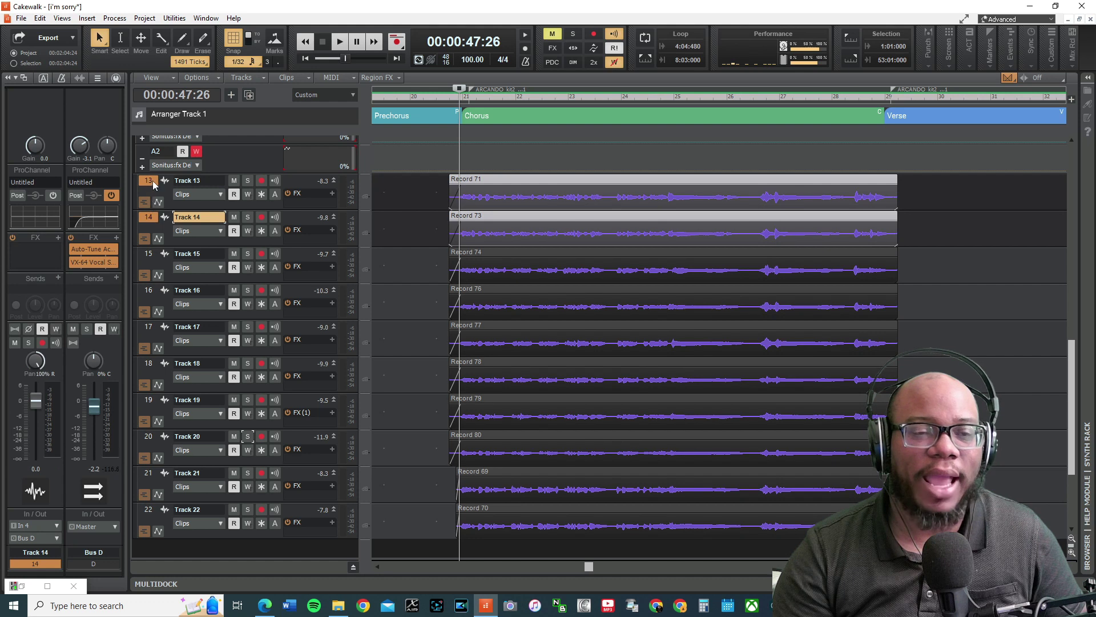
{"action": "left_click_drag", "start_coordinate": [35, 402], "coordinate": [36, 406]}
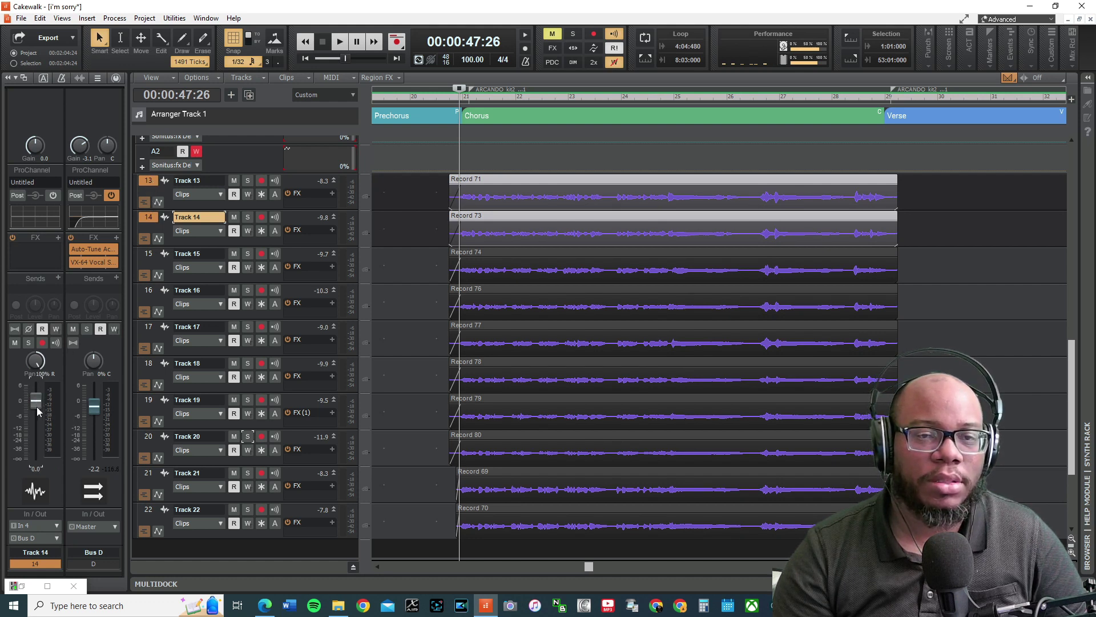
{"action": "left_click", "coordinate": [37, 406]}
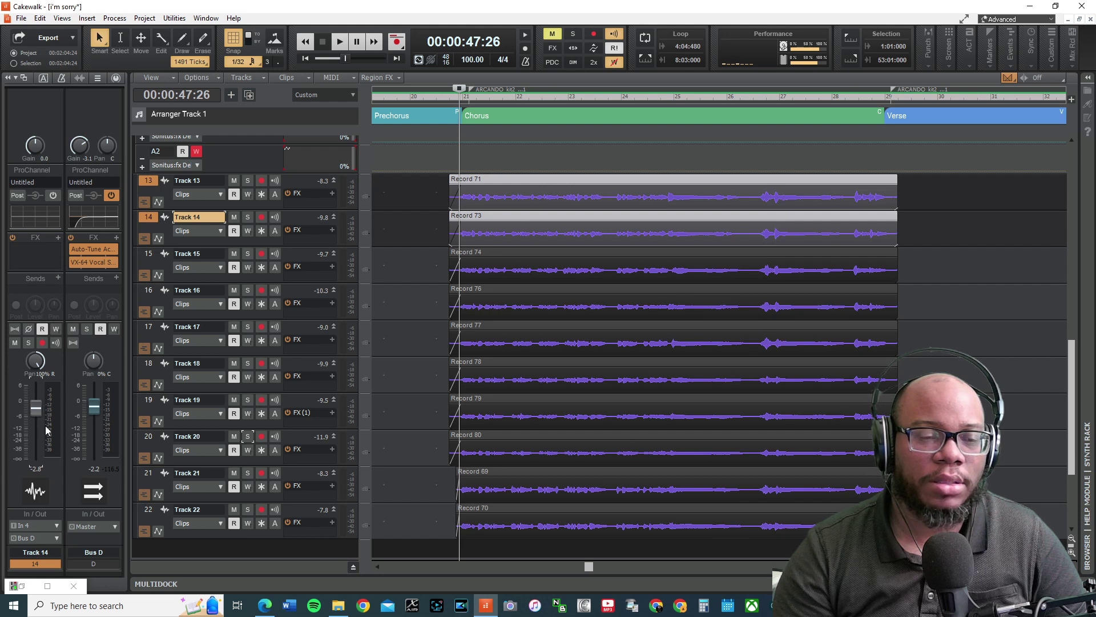
{"action": "key", "text": "space"}
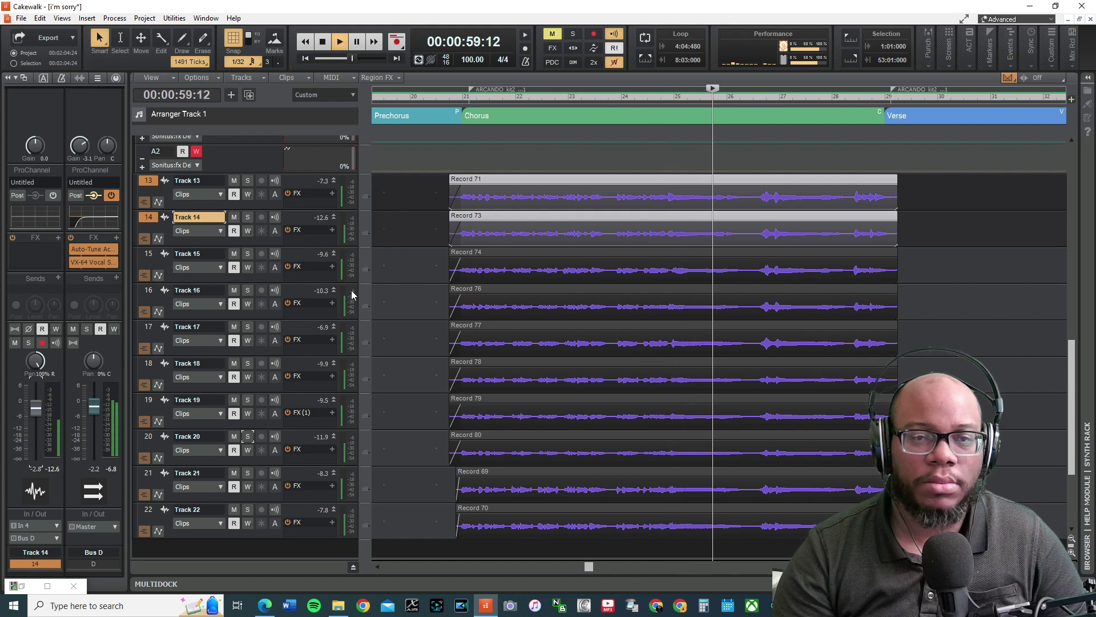
{"action": "key", "text": "space"}
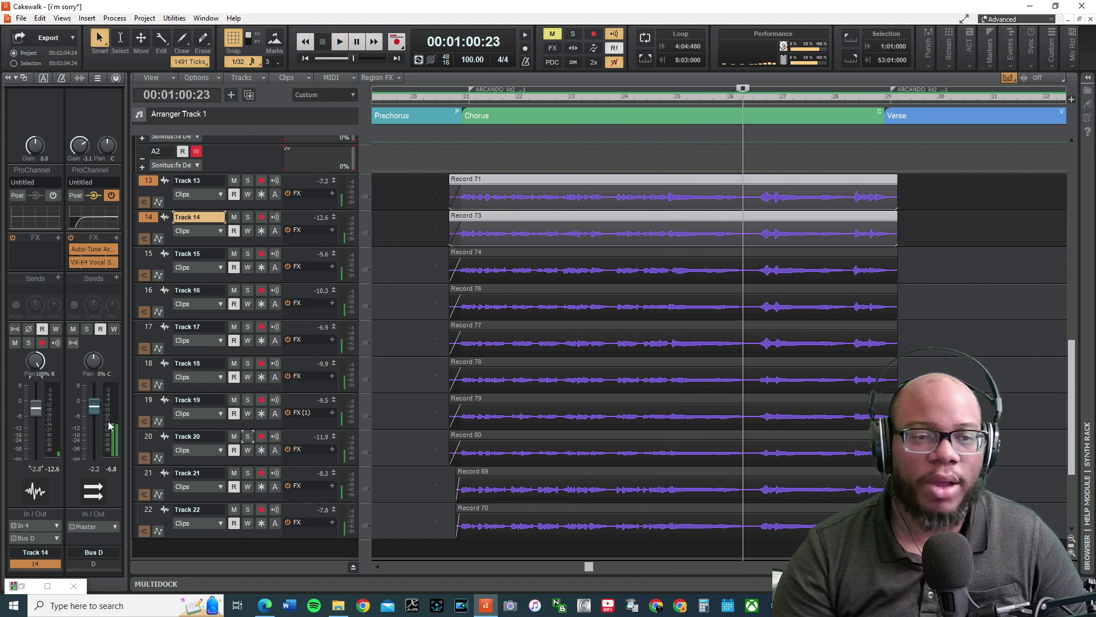
Set Bus D's volume to 0.0 dB and play the chorus from 00:00:47:08 to 00:01:07:00, trying the bus at 3.0 dB during playback.
{"action": "double_click", "coordinate": [92, 413]}
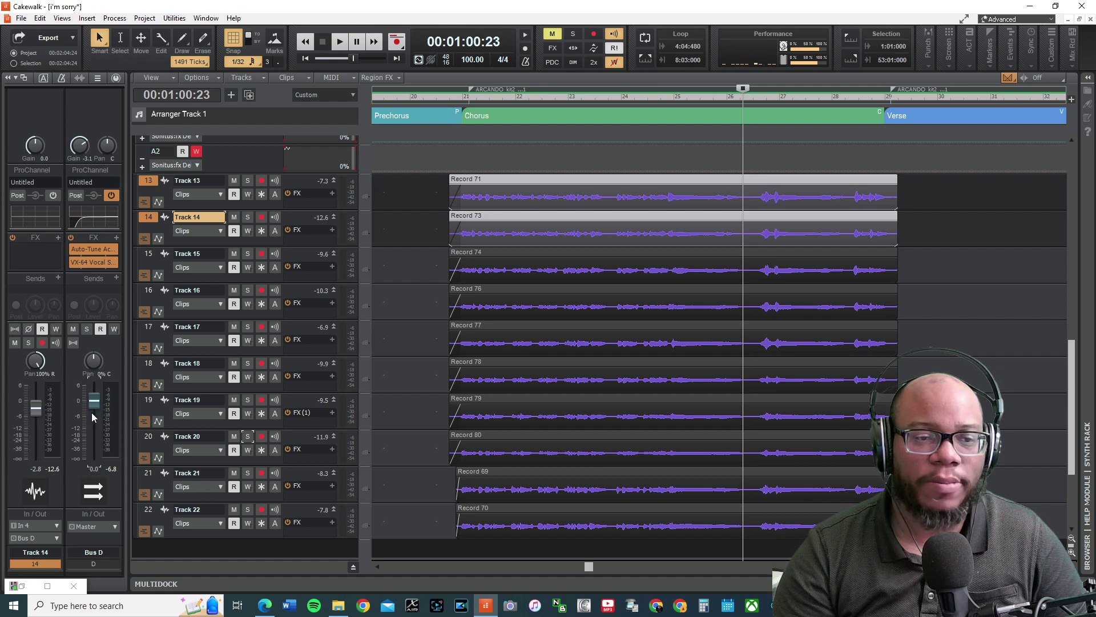
{"action": "left_click", "coordinate": [447, 96]}
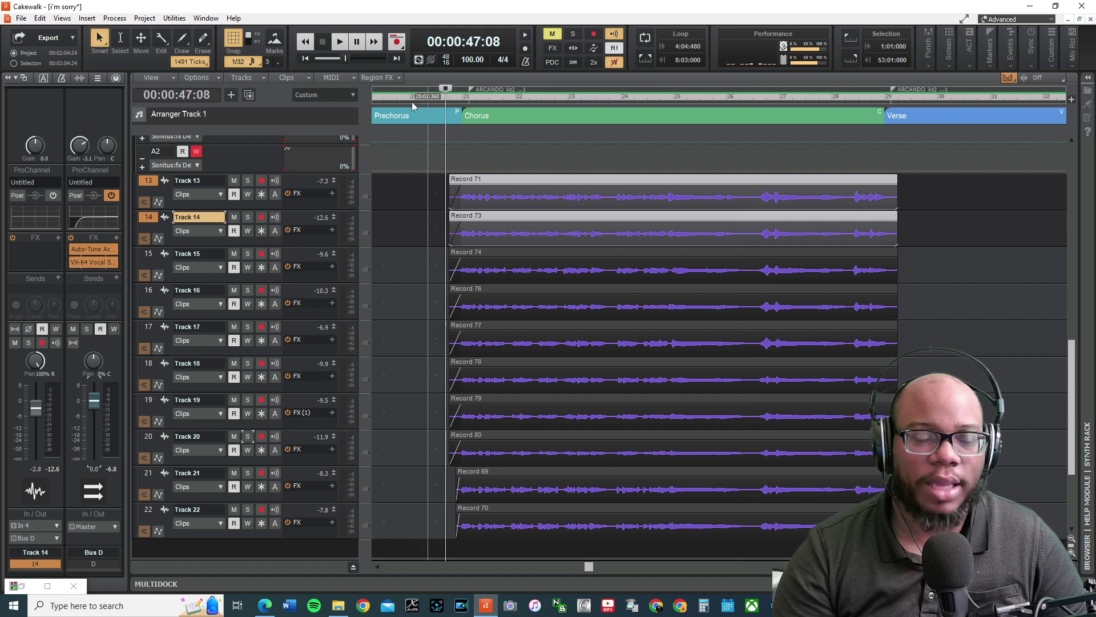
{"action": "key", "text": "space"}
{"action": "left_click_drag", "start_coordinate": [93, 402], "coordinate": [93, 394]}
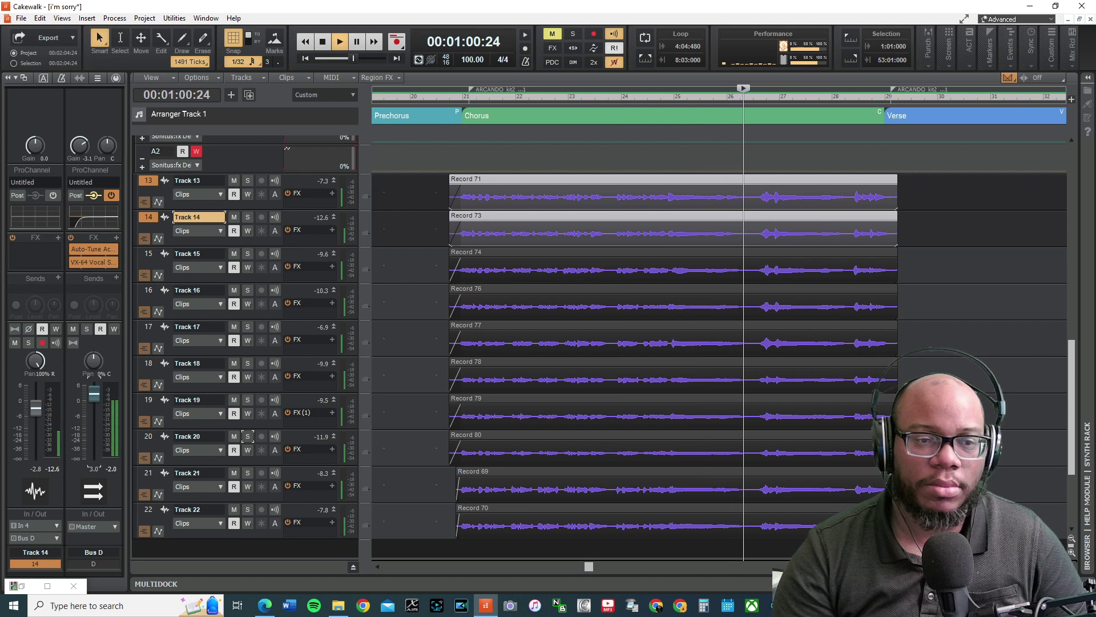
{"action": "double_click", "coordinate": [94, 398]}
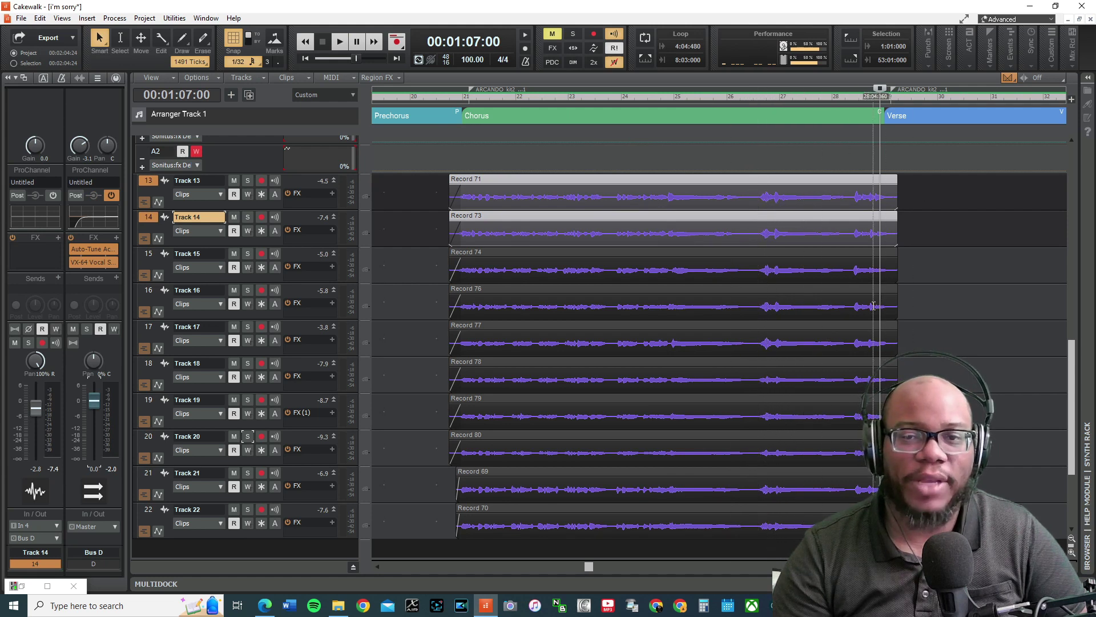
{"action": "scroll", "coordinate": [779, 307], "scroll_direction": "down", "scroll_amount": 2}
{"action": "scroll", "coordinate": [780, 307], "scroll_direction": "up", "scroll_amount": 2}
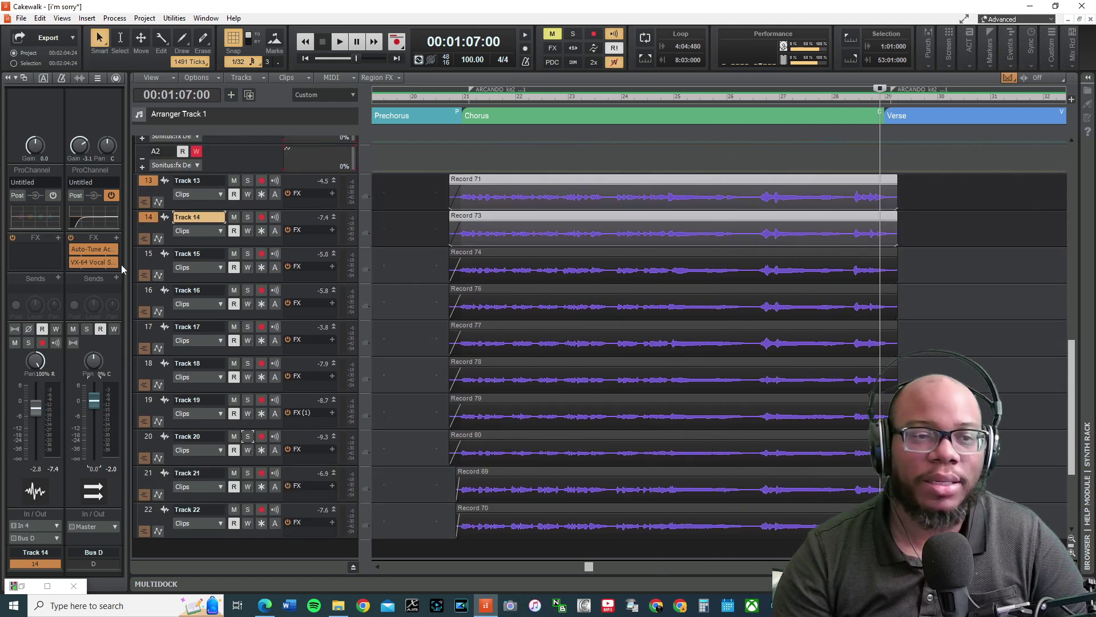
Examine the VX-64 Vocal Strip settings on Bus D and close its window.
{"action": "double_click", "coordinate": [93, 262]}
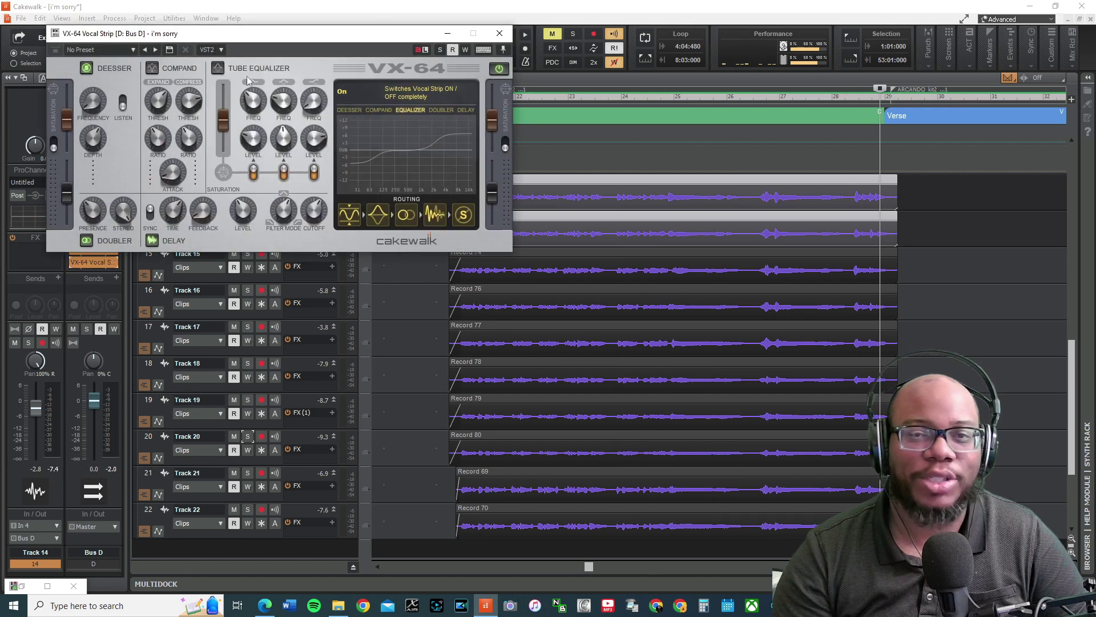
{"action": "left_click", "coordinate": [500, 34]}
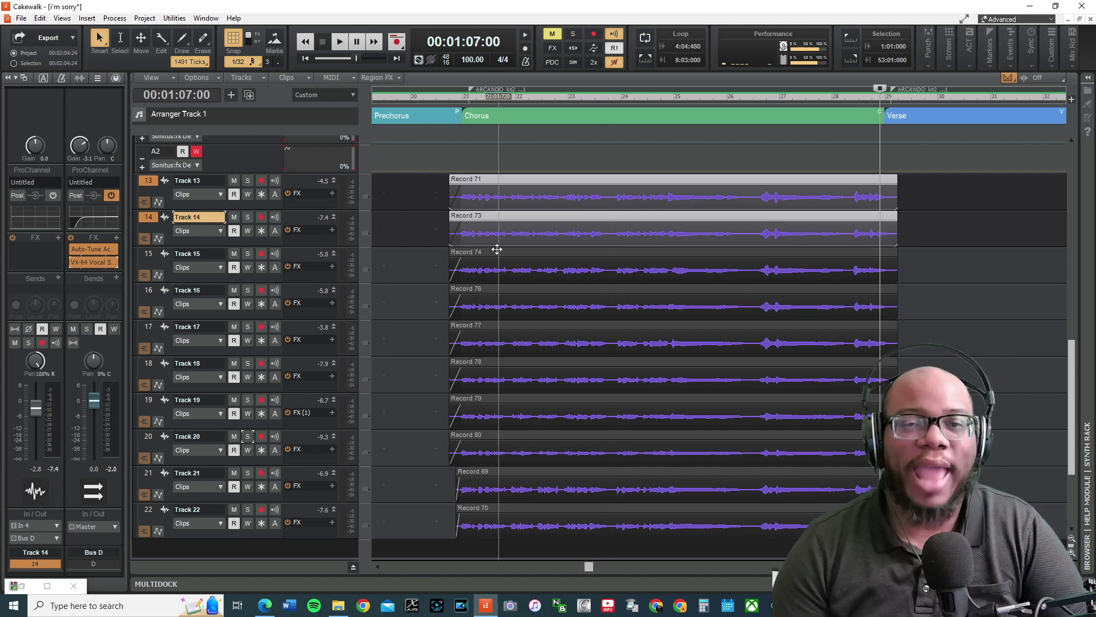
{"action": "scroll", "coordinate": [517, 294], "scroll_direction": "down", "scroll_amount": 3}
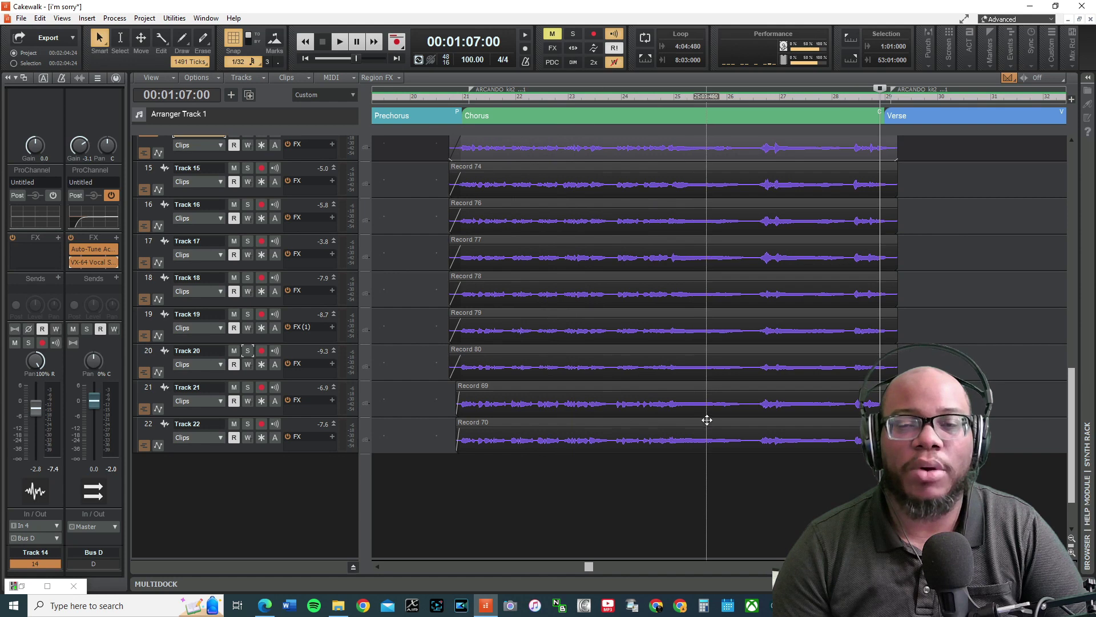
{"action": "scroll", "coordinate": [352, 434], "scroll_direction": "up", "scroll_amount": 4}
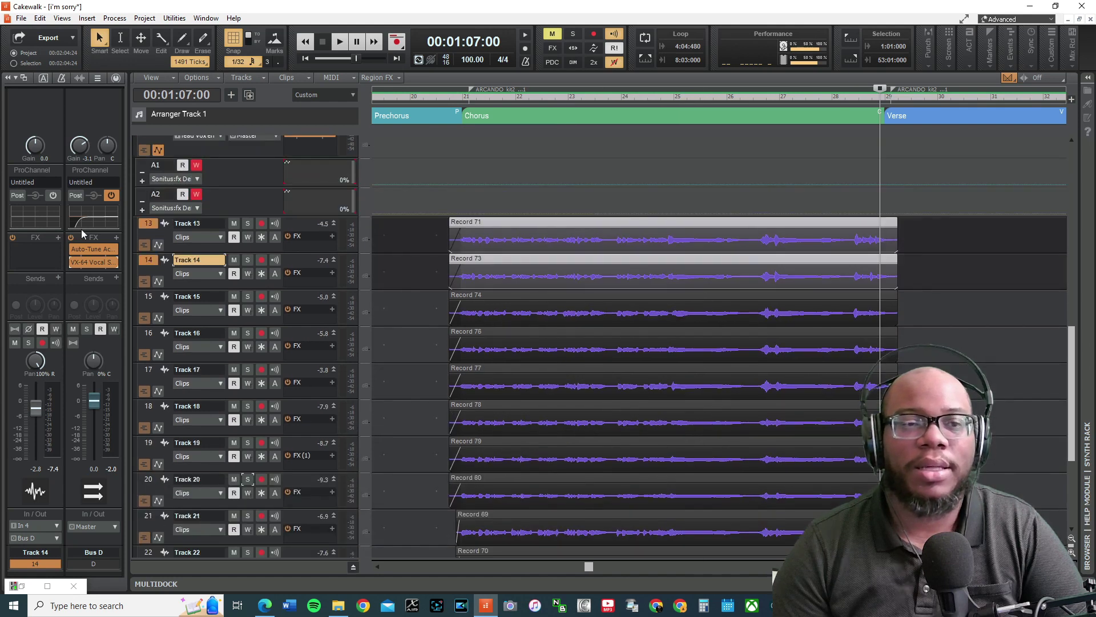
Insert the Sonitus Multiband audio effect on Bus D after the VX-64 Vocal Strip.
{"action": "right_click", "coordinate": [117, 242]}
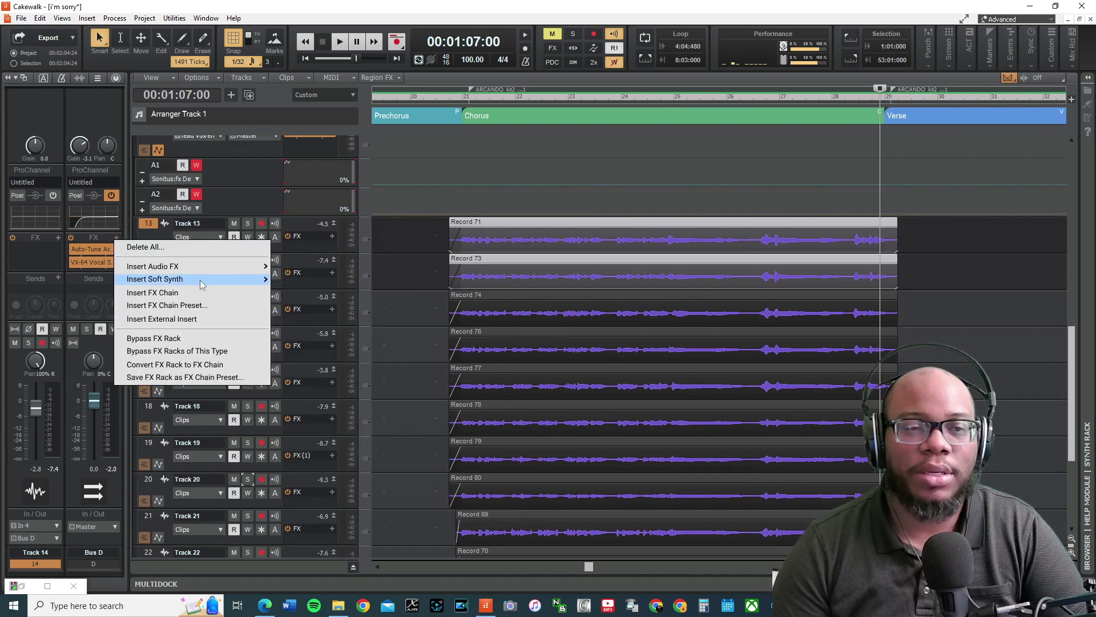
{"action": "mouse_move", "coordinate": [201, 285]}
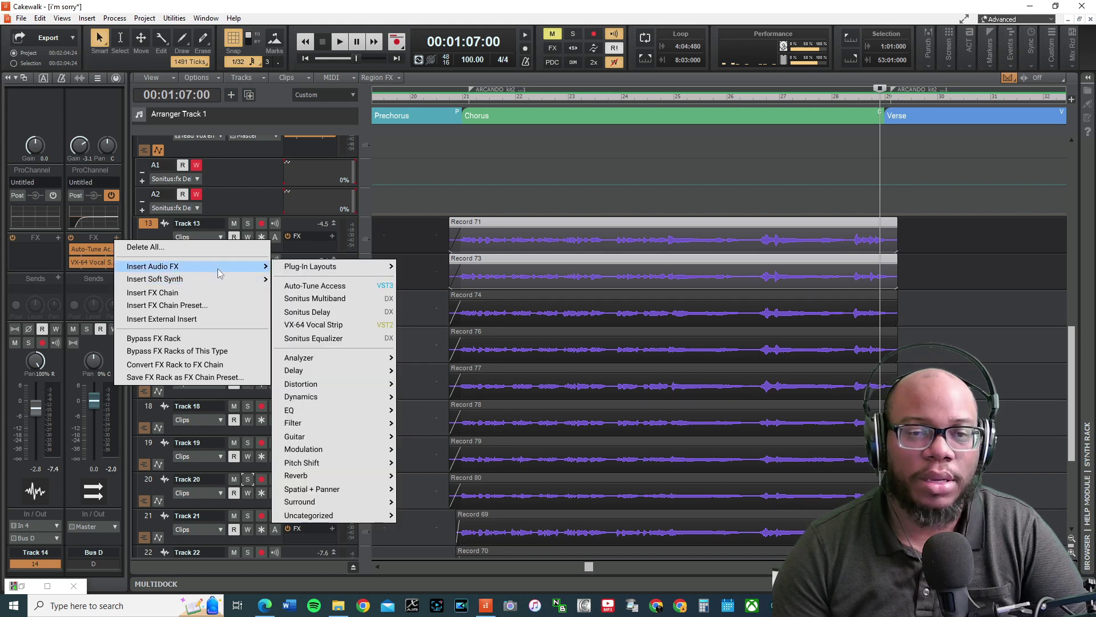
{"action": "left_click", "coordinate": [315, 299]}
{"action": "left_click_drag", "start_coordinate": [207, 29], "coordinate": [556, 71]}
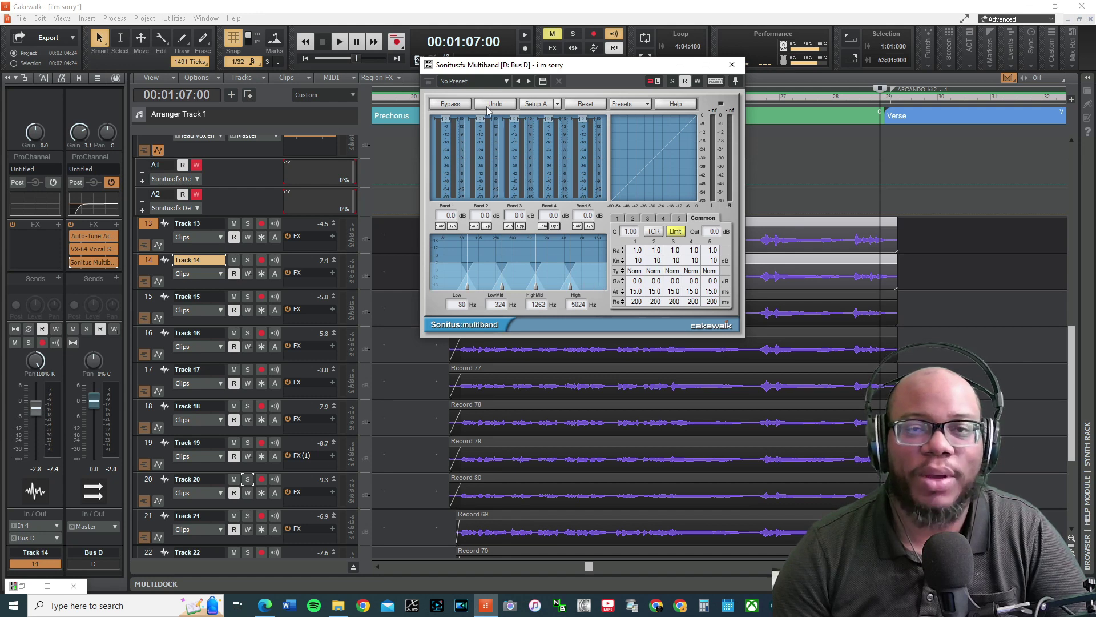
{"action": "left_click_drag", "start_coordinate": [532, 75], "coordinate": [309, 158]}
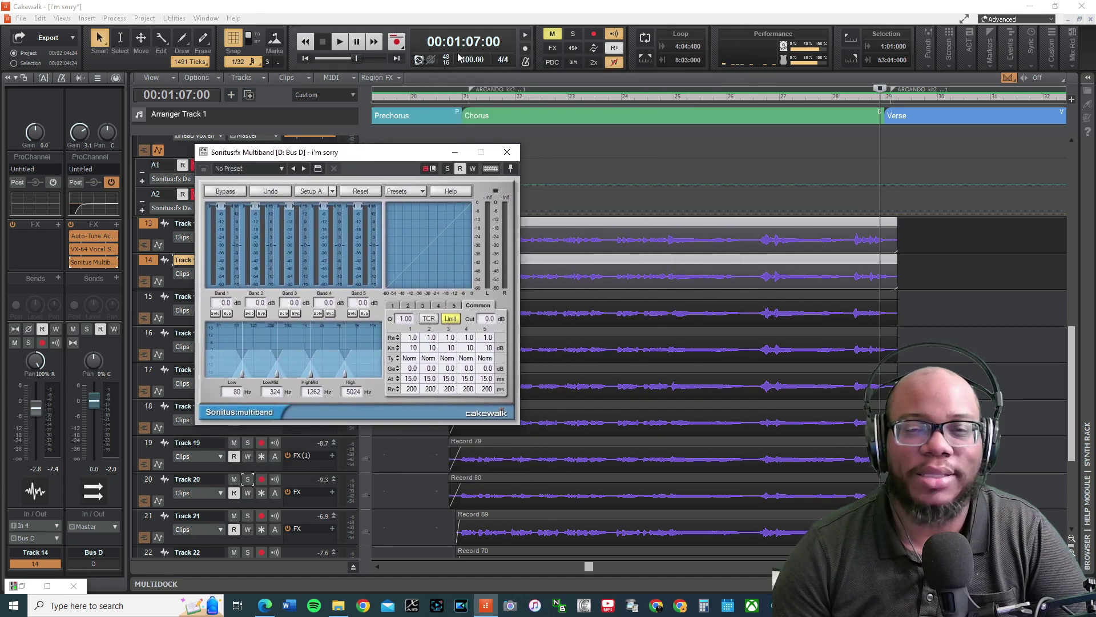
Place the playhead at 00:00:47:17 and loop the start of the chorus from 20:04:480 into measure 23, keeping the multiband window in view.
{"action": "left_click", "coordinate": [453, 90]}
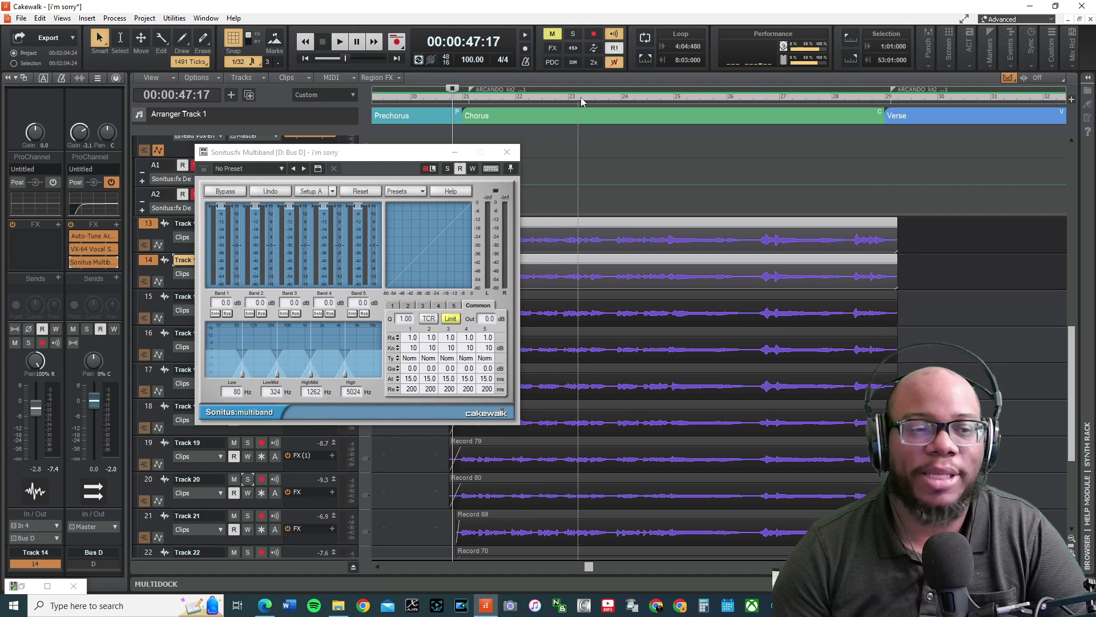
{"action": "left_click_drag", "start_coordinate": [363, 156], "coordinate": [780, 44]}
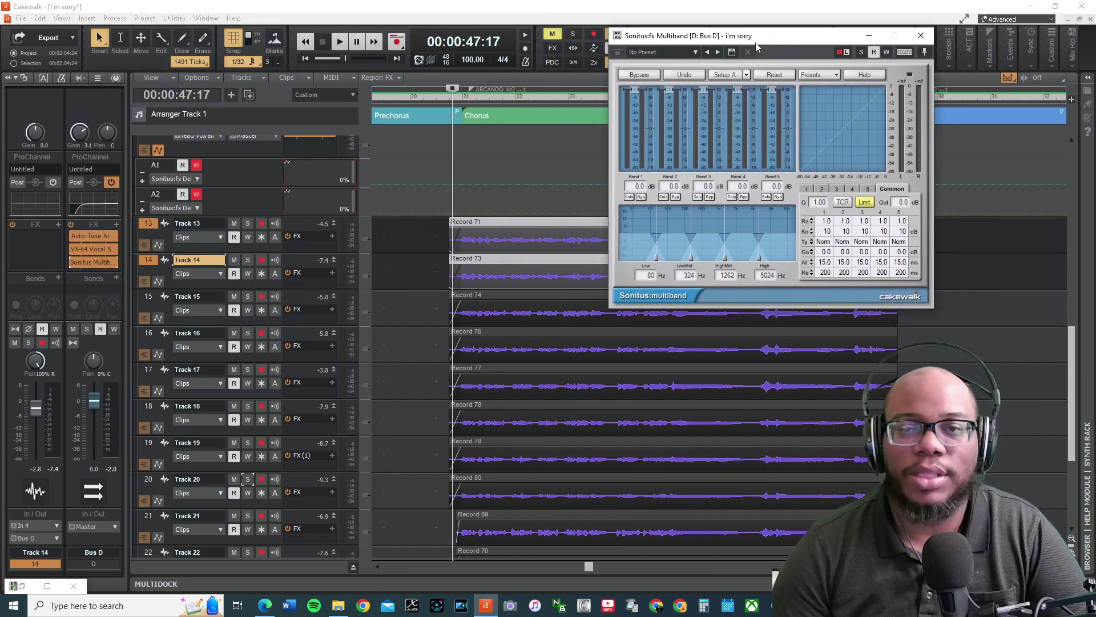
{"action": "left_click_drag", "start_coordinate": [685, 38], "coordinate": [748, 267]}
{"action": "left_click_drag", "start_coordinate": [456, 100], "coordinate": [610, 97]}
{"action": "left_click", "coordinate": [645, 59]}
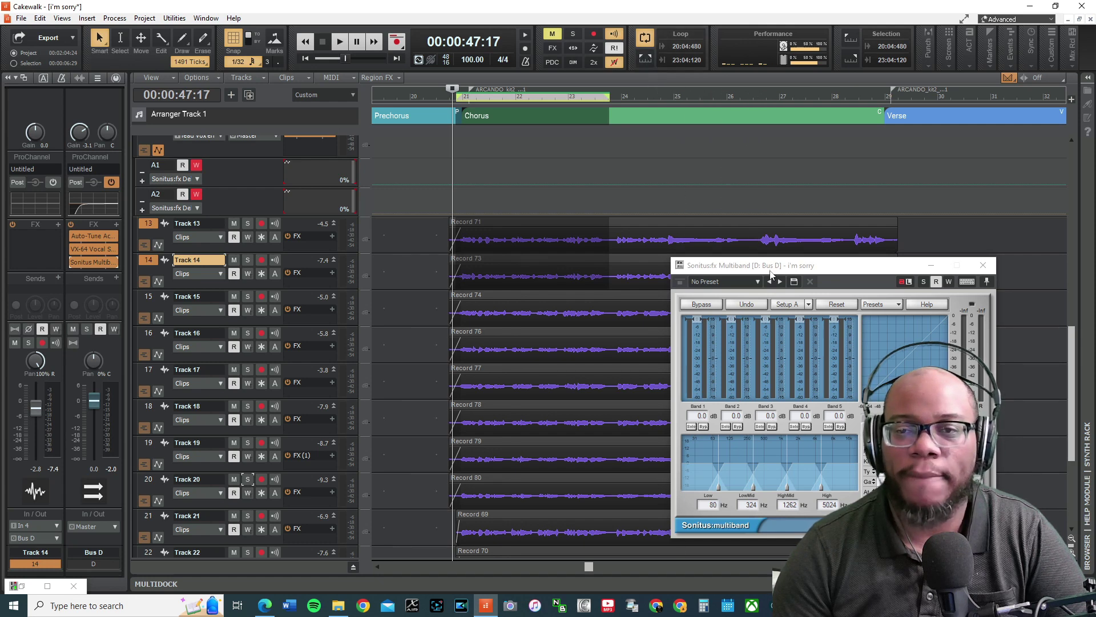
{"action": "left_click_drag", "start_coordinate": [770, 273], "coordinate": [748, 172]}
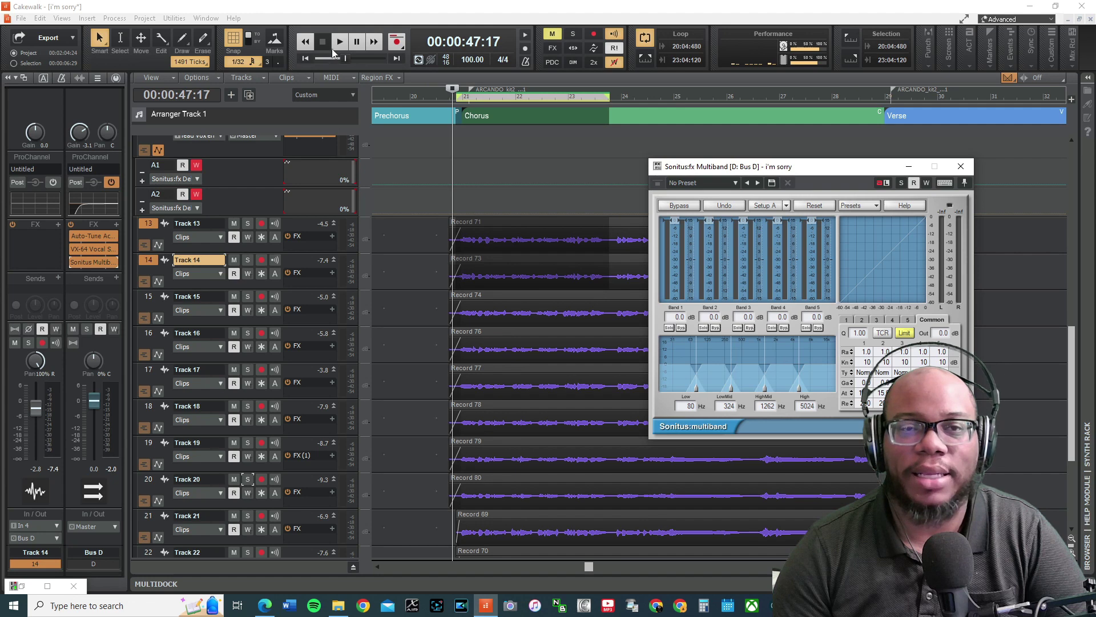
Play the loop with Bus D soloed and audition multiband bands 2 to 5 by soloing them in turn.
{"action": "key", "text": "space"}
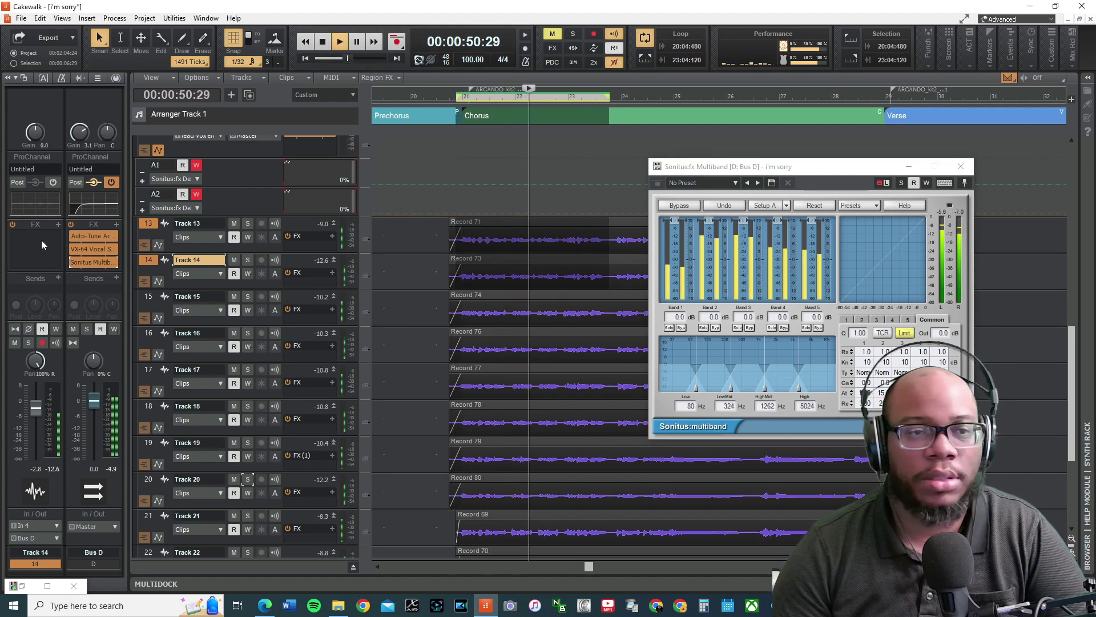
{"action": "left_click", "coordinate": [86, 328]}
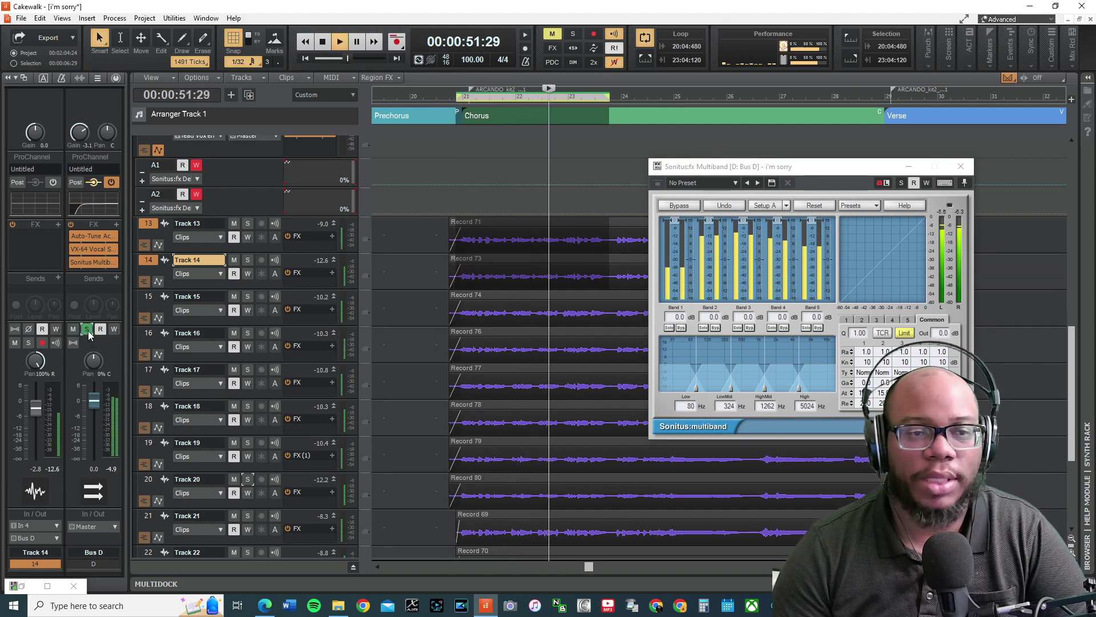
{"action": "left_click", "coordinate": [705, 327]}
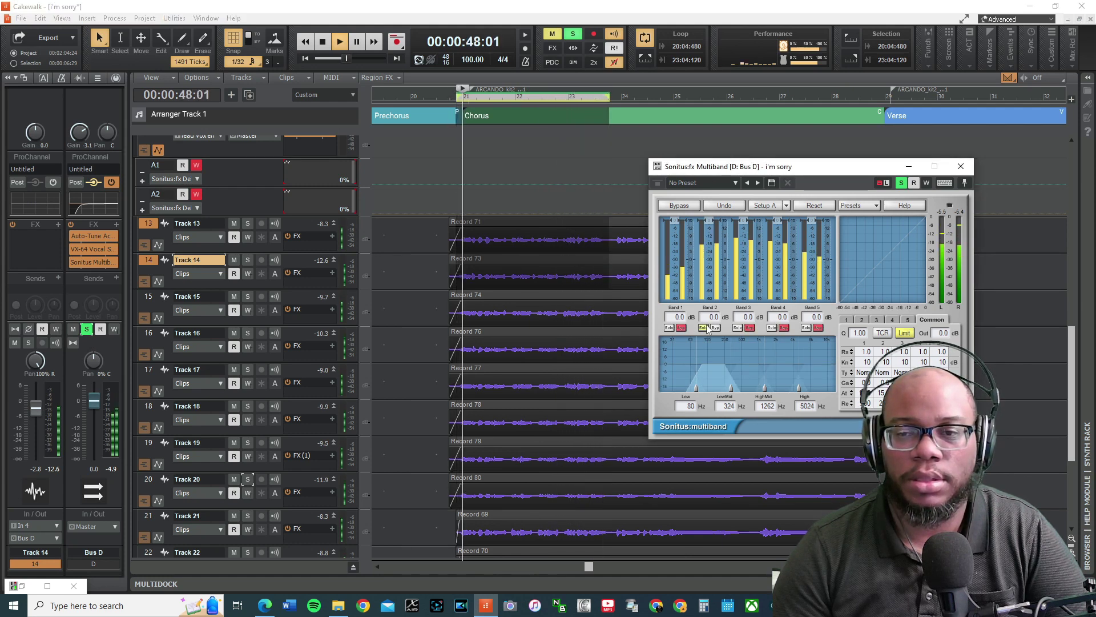
{"action": "left_click", "coordinate": [740, 328]}
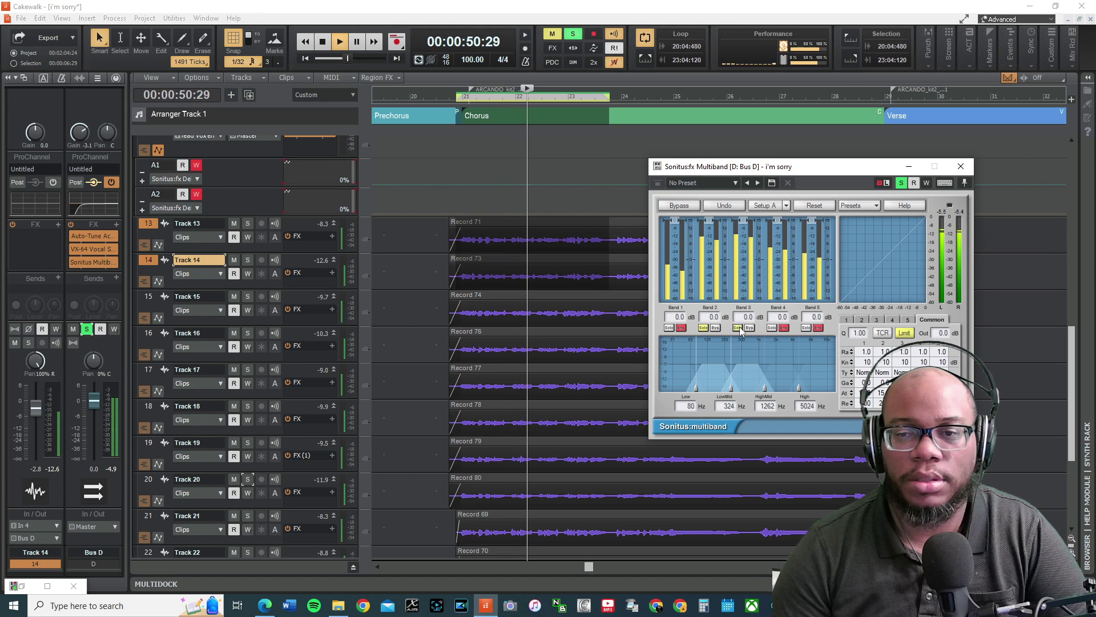
{"action": "left_click", "coordinate": [703, 327]}
{"action": "left_click", "coordinate": [772, 327]}
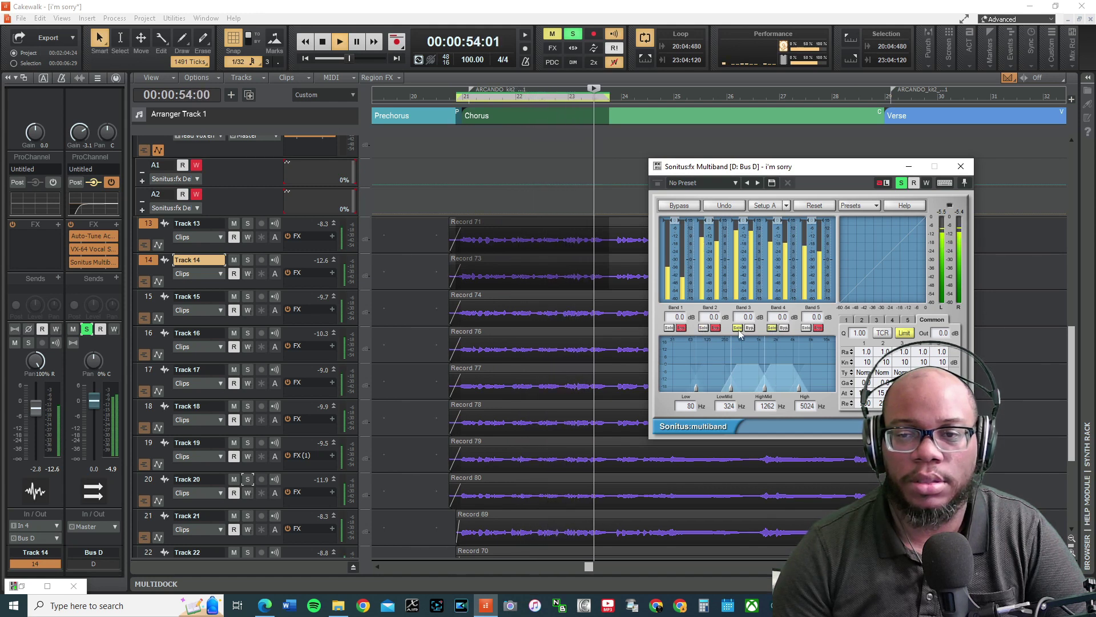
{"action": "left_click", "coordinate": [738, 328]}
{"action": "left_click", "coordinate": [806, 328]}
{"action": "left_click", "coordinate": [772, 328]}
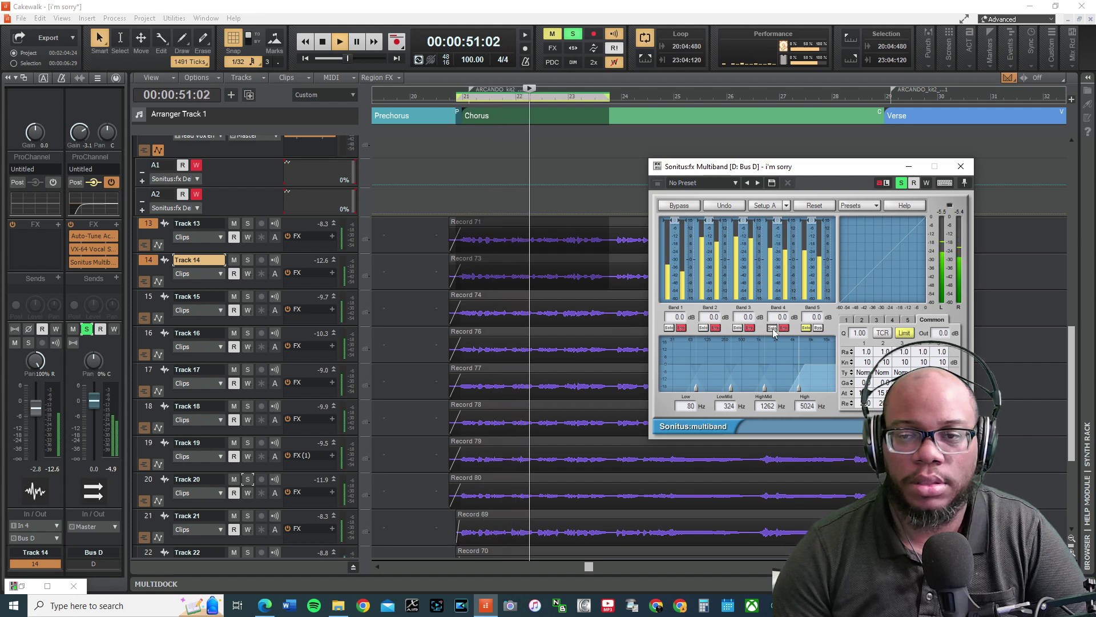
Audition bands 4 and 1 again in solo and clear the multiband's band solos.
{"action": "left_click", "coordinate": [772, 328]}
{"action": "left_click", "coordinate": [806, 328]}
{"action": "left_click", "coordinate": [669, 328]}
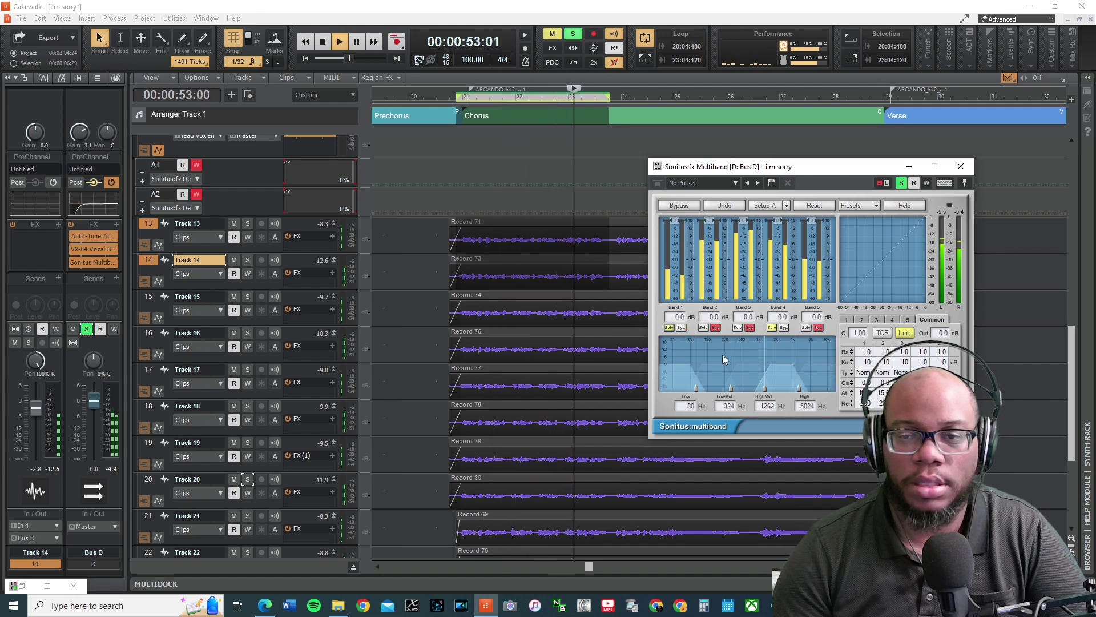
{"action": "left_click", "coordinate": [669, 327]}
{"action": "left_click", "coordinate": [772, 328]}
Lower the multiband gain of band 1 to -6.6 dB and of band 5 to -3.5 dB.
{"action": "left_click", "coordinate": [674, 365]}
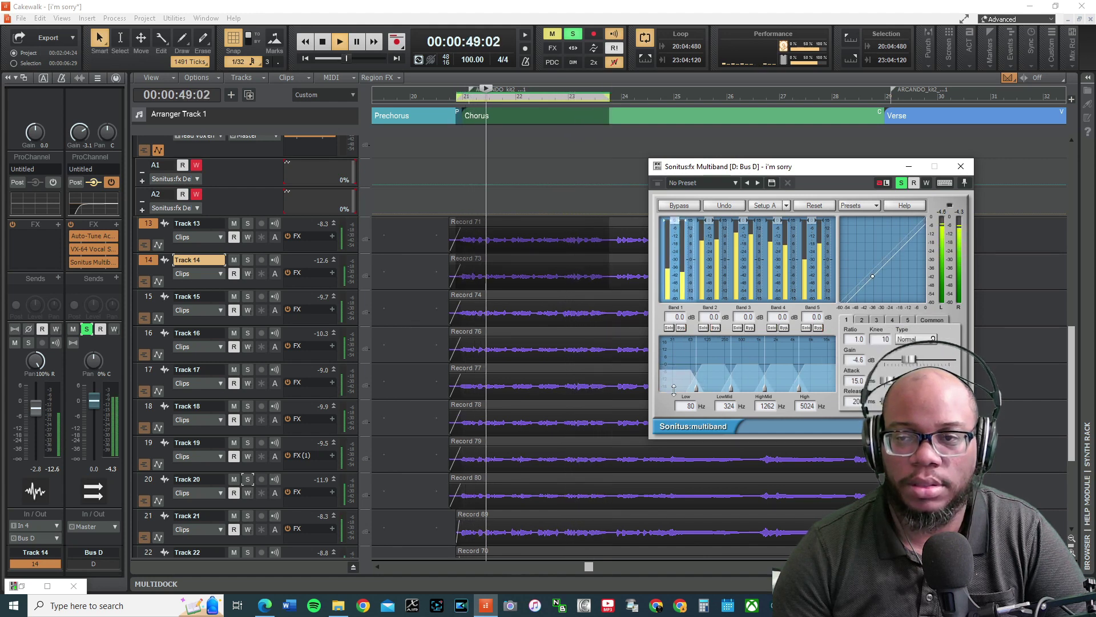
{"action": "left_click_drag", "start_coordinate": [674, 389], "coordinate": [673, 402]}
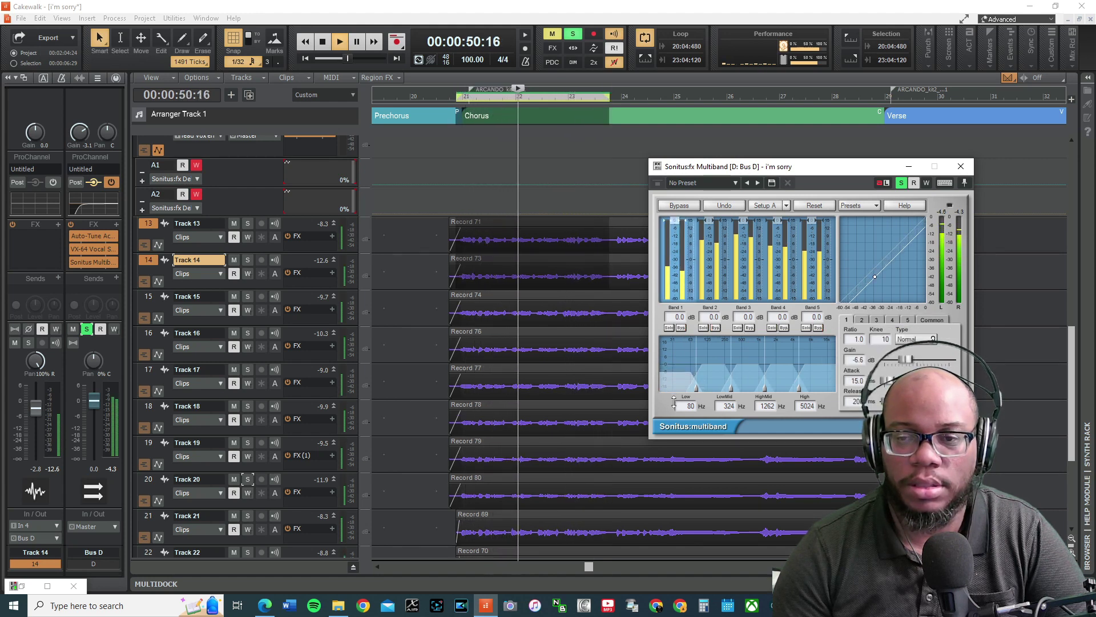
{"action": "left_click", "coordinate": [825, 379]}
{"action": "left_click_drag", "start_coordinate": [824, 379], "coordinate": [827, 382]}
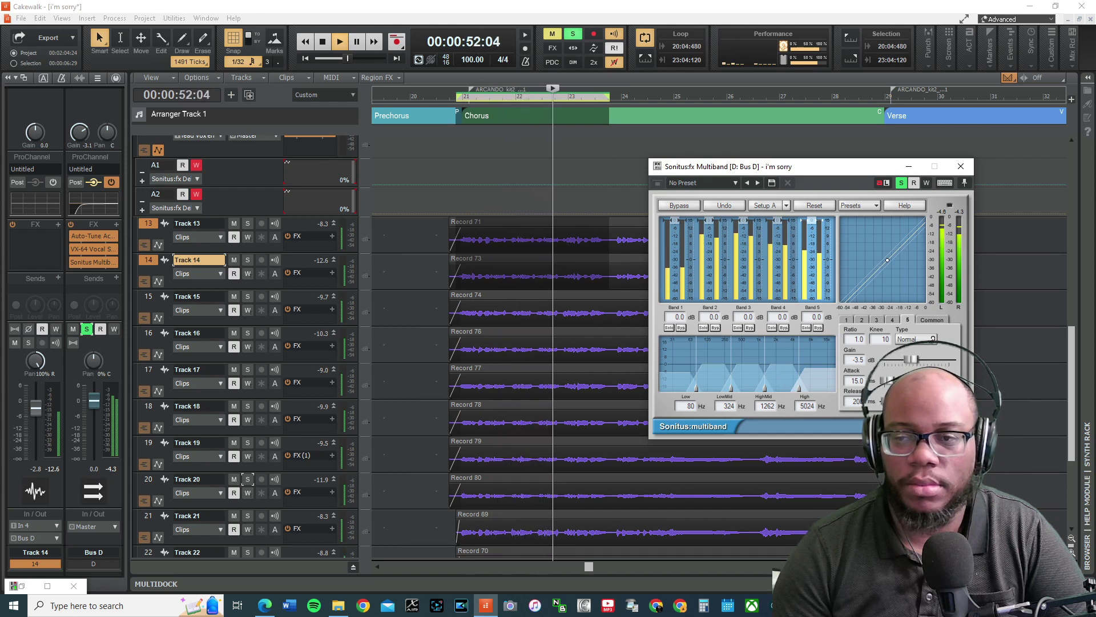
Set band 5's compression to 4.3 ms attack, Vintage type, 3.5 ratio and a -20.0 dB threshold.
{"action": "left_click_drag", "start_coordinate": [891, 381], "coordinate": [885, 381]}
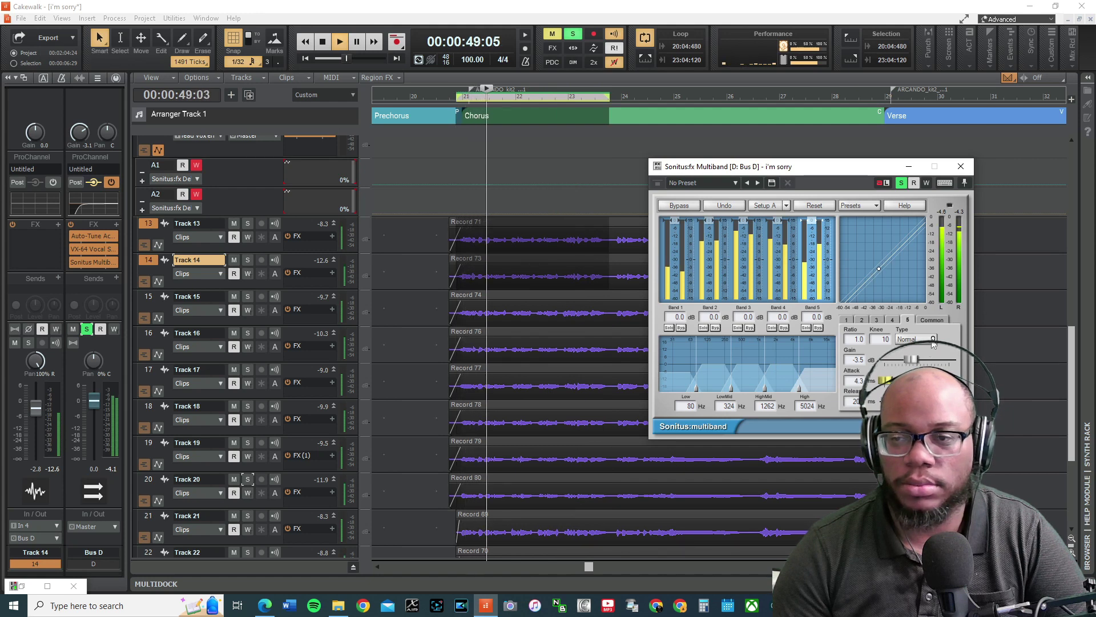
{"action": "left_click", "coordinate": [859, 339]}
{"action": "left_click_drag", "start_coordinate": [861, 341], "coordinate": [866, 351]}
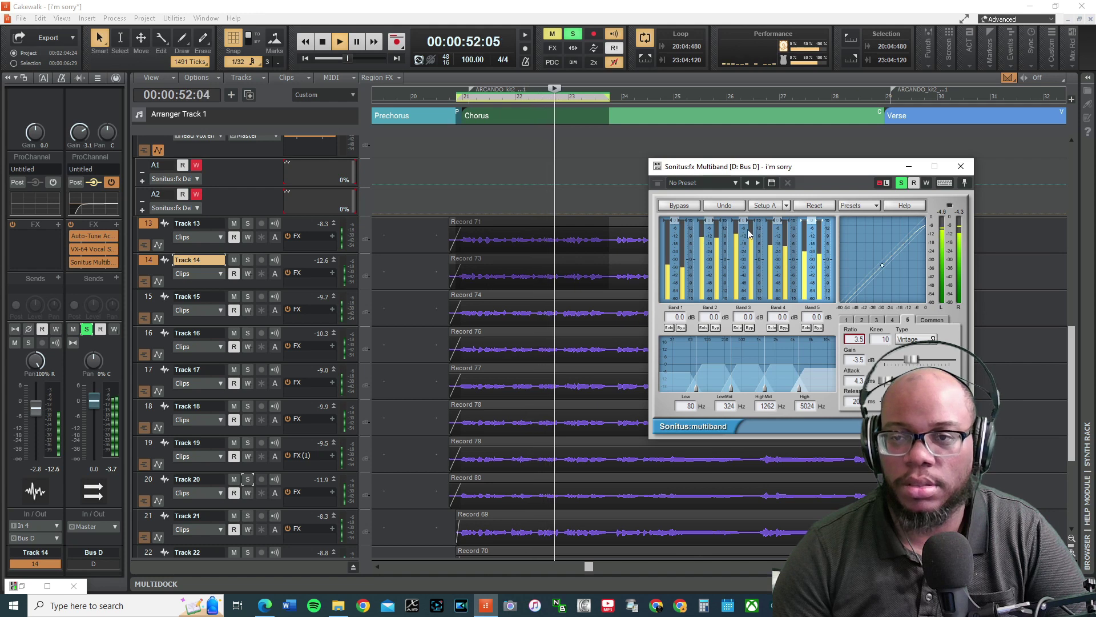
{"action": "scroll", "coordinate": [811, 228], "scroll_direction": "down", "scroll_amount": 20}
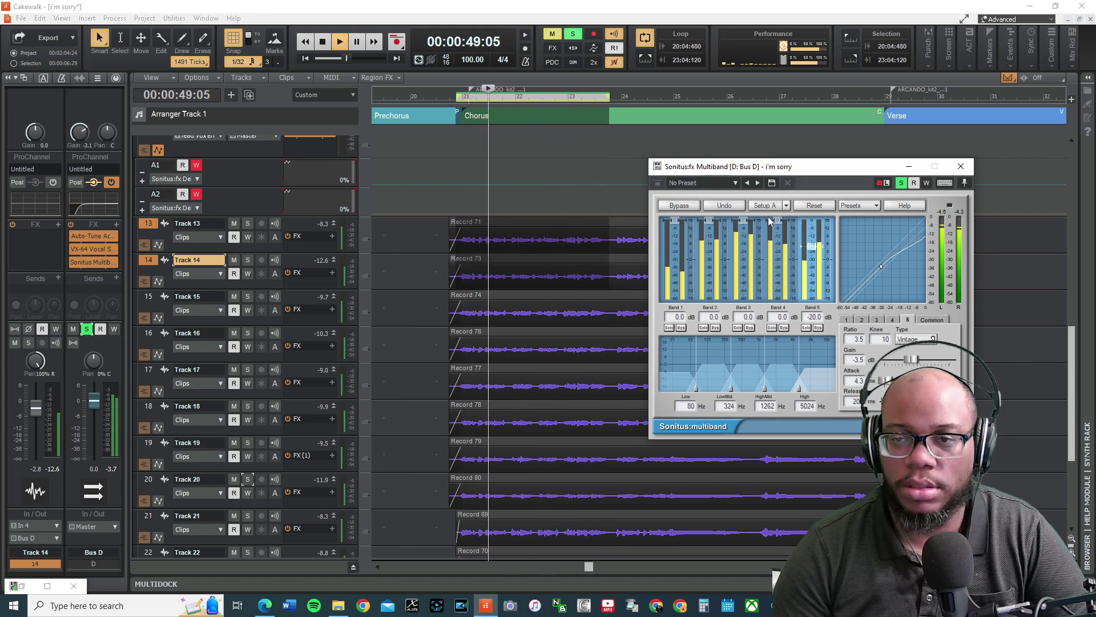
Set band 1's threshold to -38.3 dB while listening to it soloed, and its ratio to 6.2 with the solo off.
{"action": "left_click_drag", "start_coordinate": [679, 223], "coordinate": [676, 272]}
{"action": "left_click", "coordinate": [669, 327]}
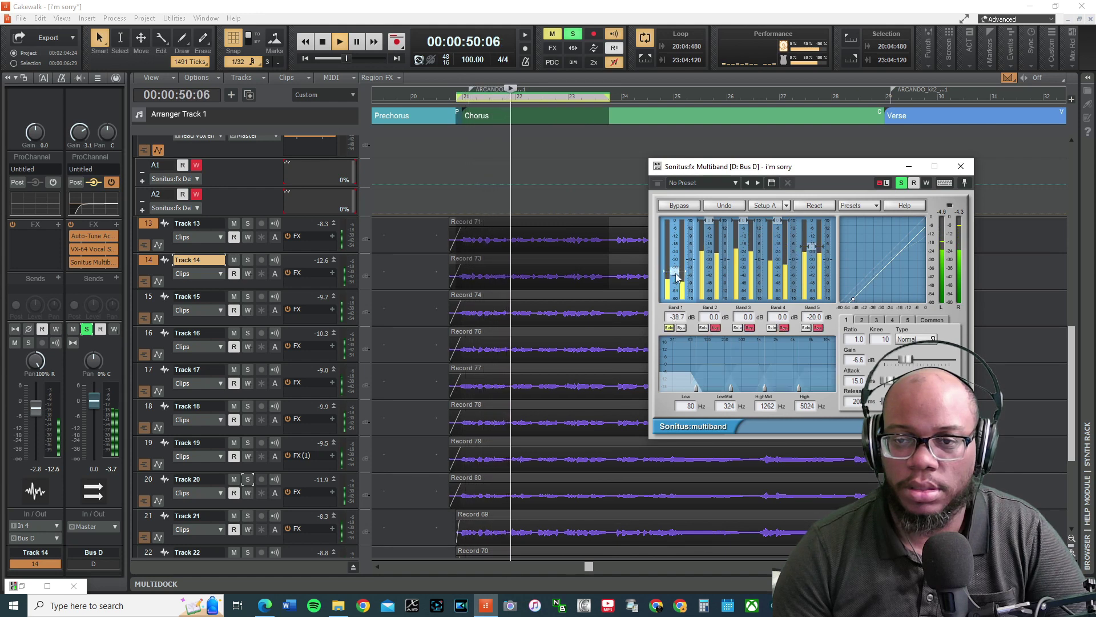
{"action": "mouse_move", "coordinate": [676, 268]}
{"action": "left_mouse_down"}
{"action": "mouse_move", "coordinate": [676, 254]}
{"action": "mouse_move", "coordinate": [675, 279]}
{"action": "left_mouse_up"}
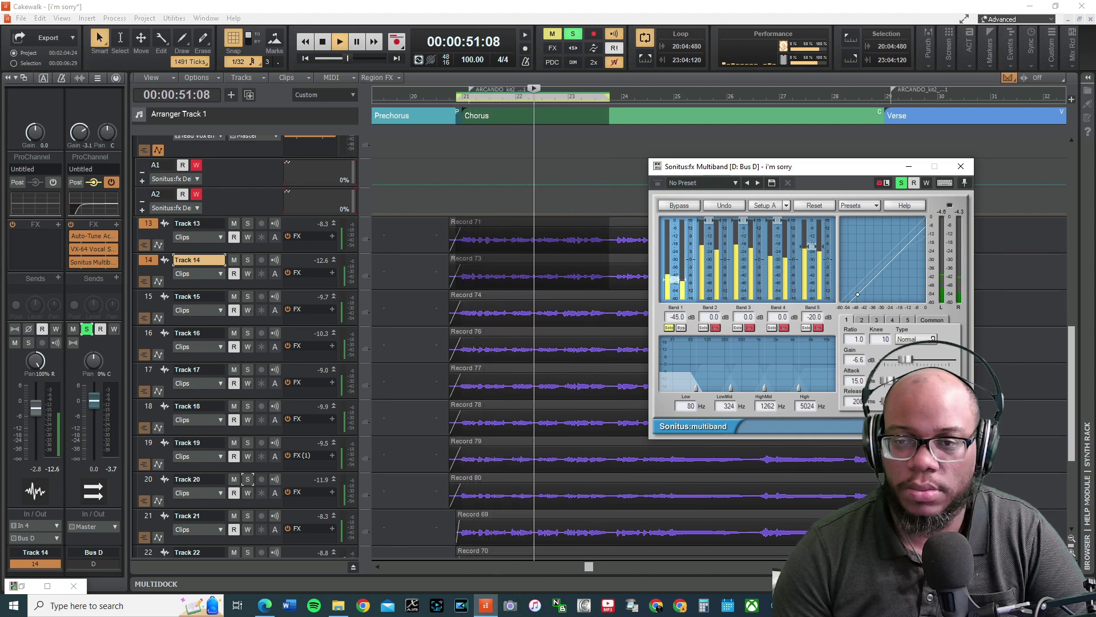
{"action": "left_click_drag", "start_coordinate": [676, 278], "coordinate": [675, 270]}
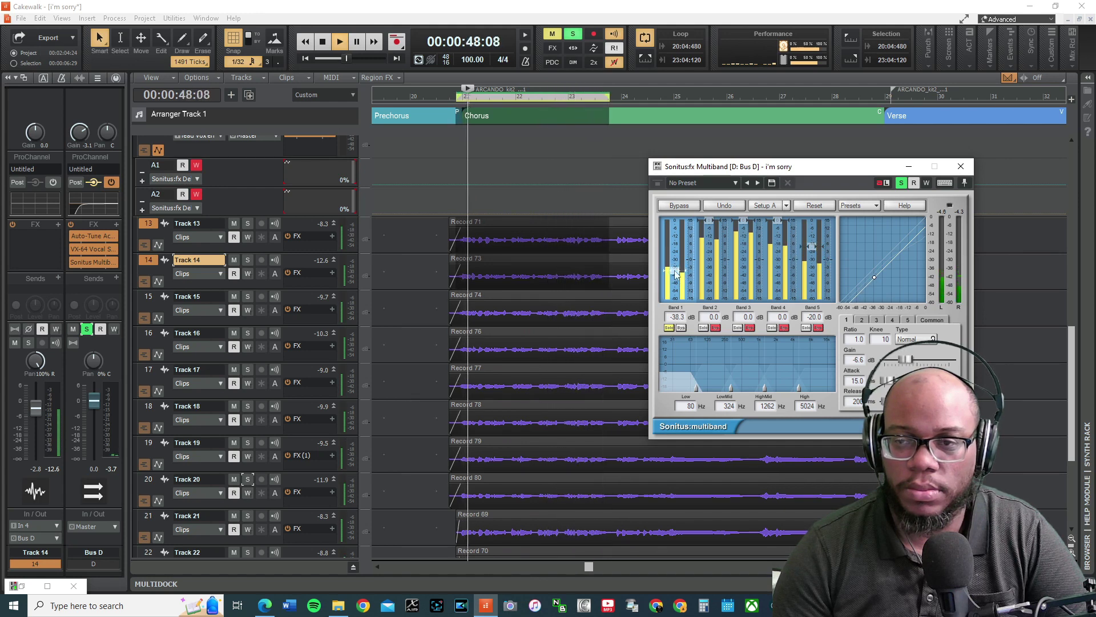
{"action": "left_click", "coordinate": [669, 328]}
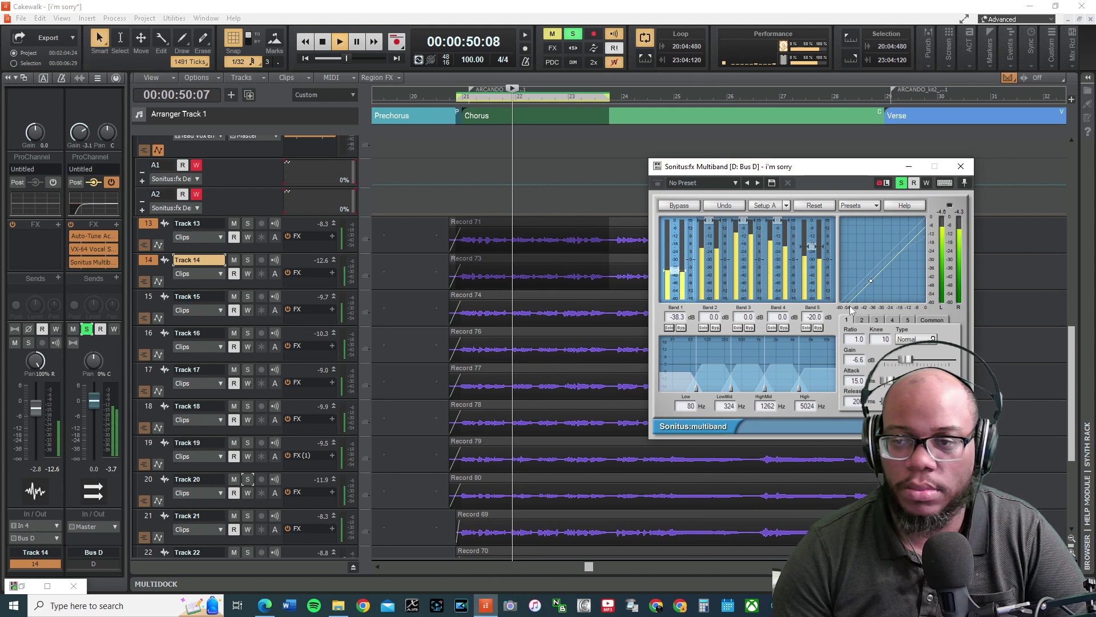
{"action": "left_click_drag", "start_coordinate": [862, 338], "coordinate": [863, 327]}
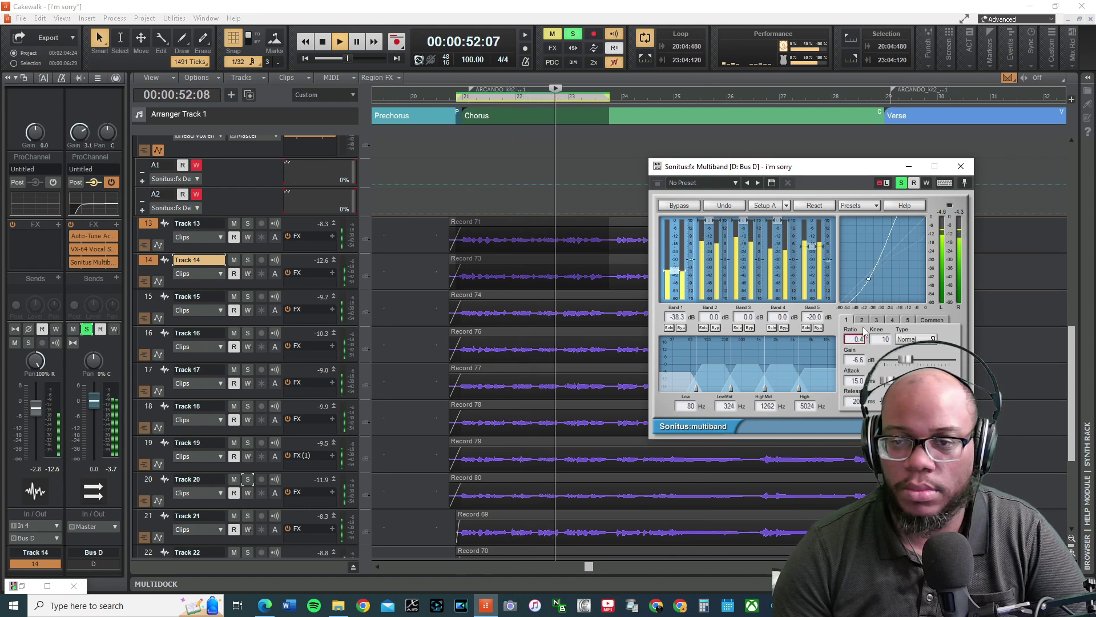
{"action": "left_click_drag", "start_coordinate": [864, 343], "coordinate": [860, 372]}
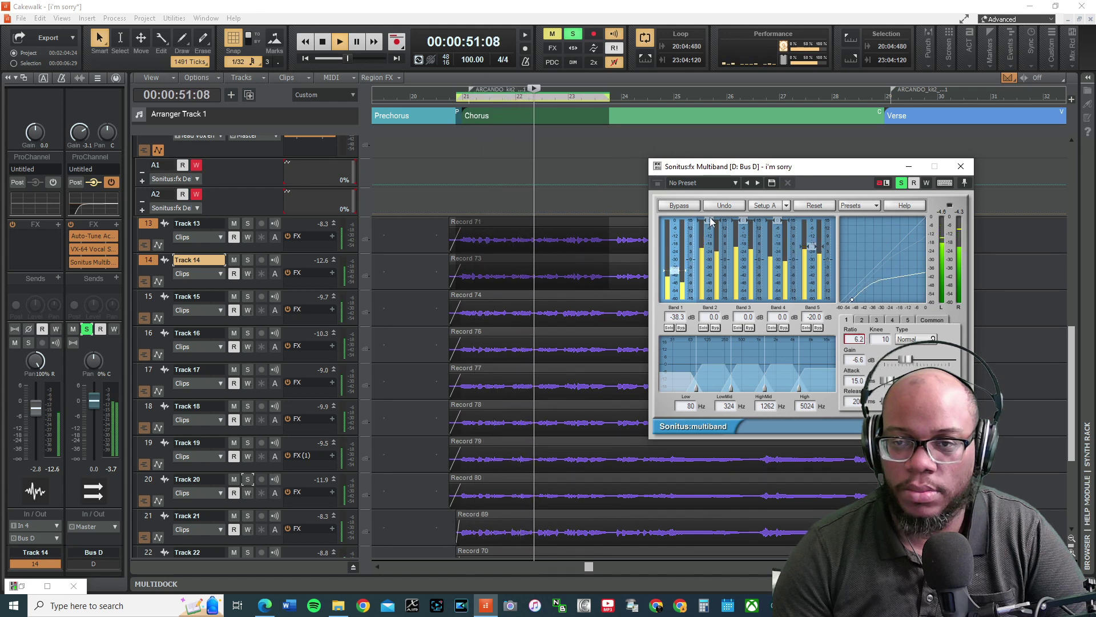
Set band 5's ratio to 18.1, knee to 3 and gain to -3.6 dB, trying -18.0 dB gain during playback.
{"action": "left_click", "coordinate": [713, 241]}
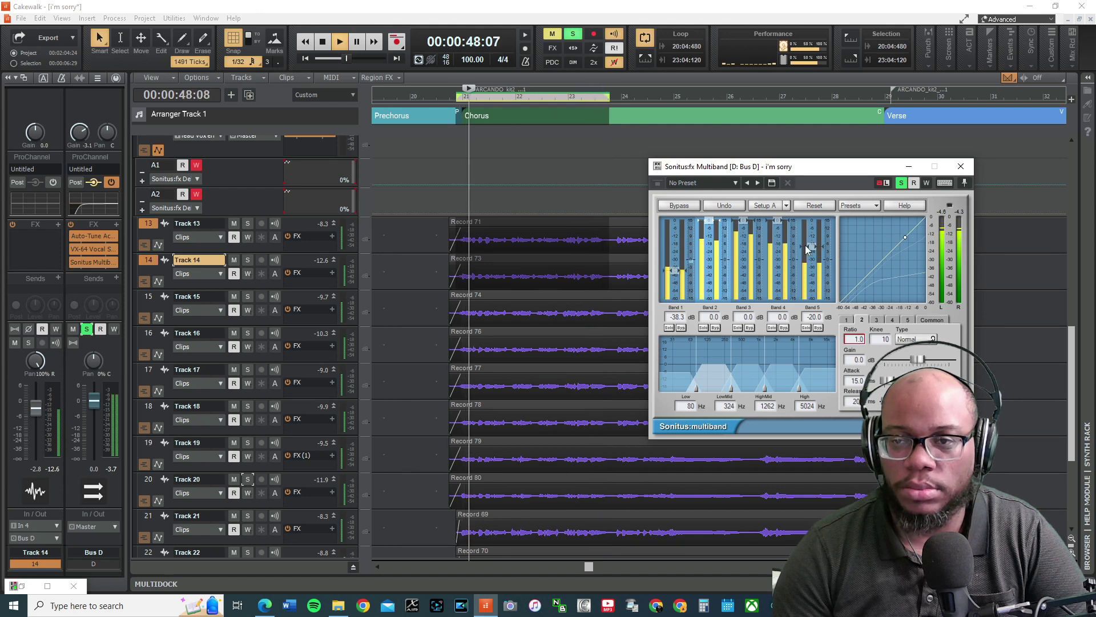
{"action": "left_click", "coordinate": [832, 272]}
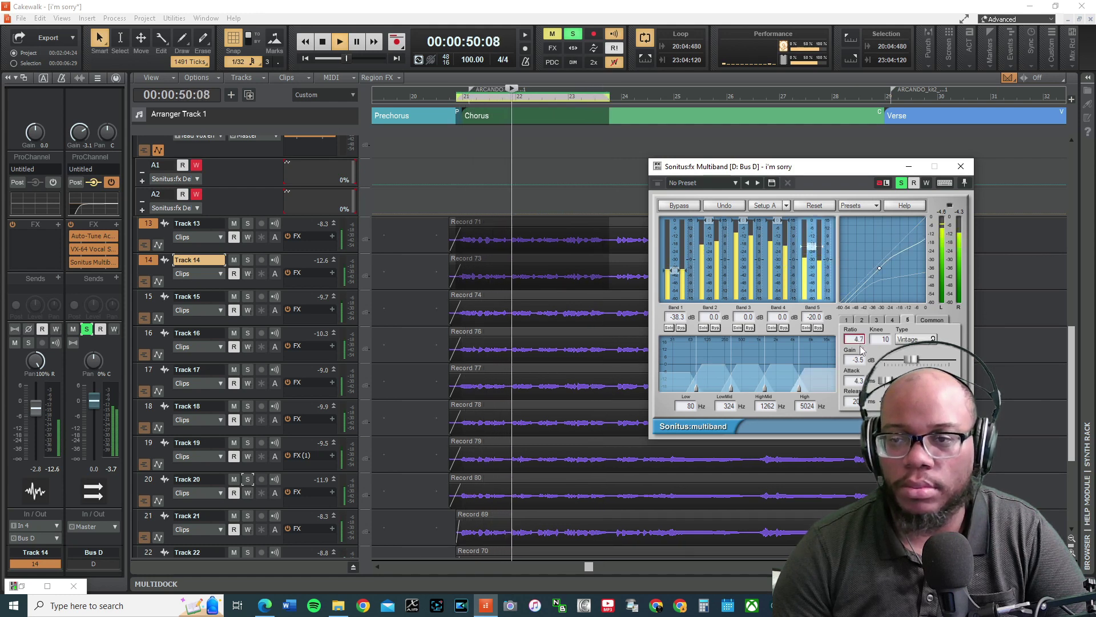
{"action": "left_click_drag", "start_coordinate": [863, 374], "coordinate": [858, 413]}
{"action": "left_click_drag", "start_coordinate": [890, 342], "coordinate": [889, 346]}
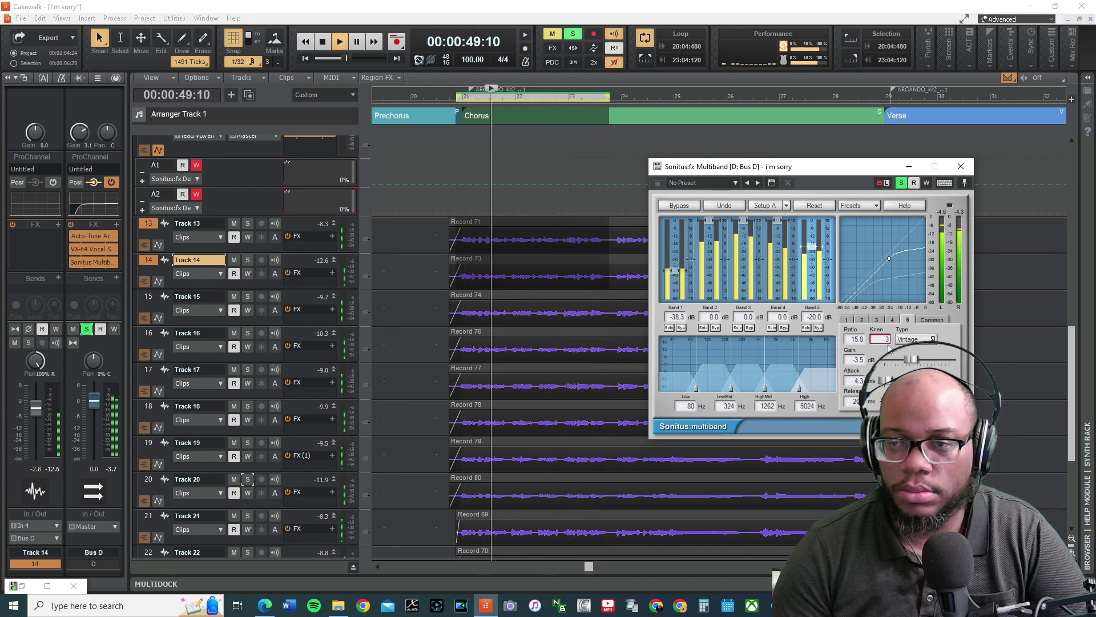
{"action": "left_click_drag", "start_coordinate": [914, 358], "coordinate": [886, 358]}
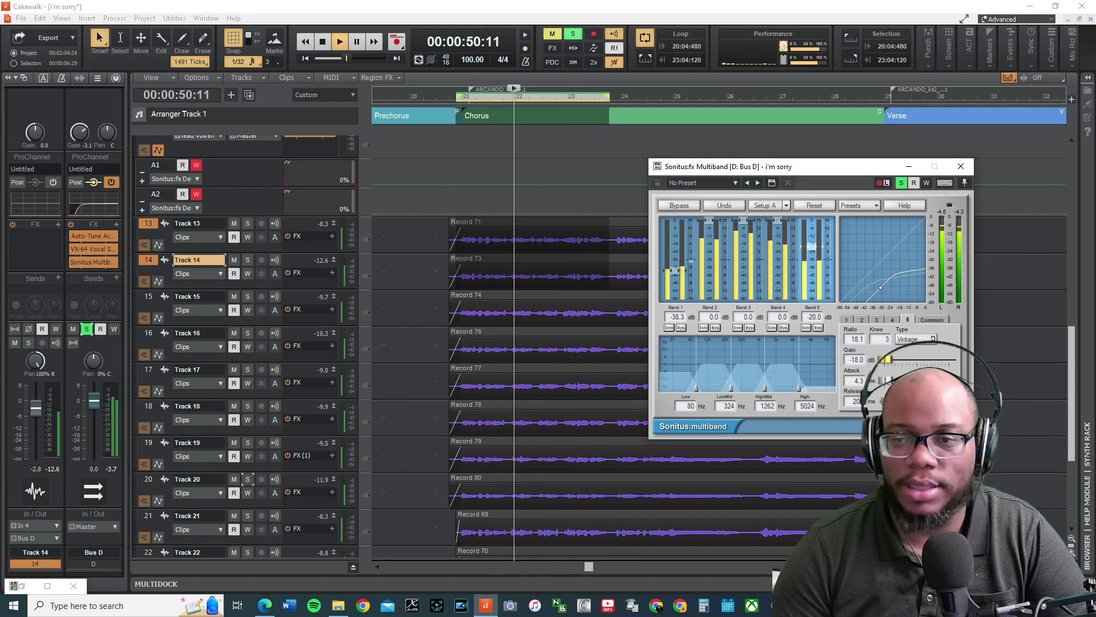
{"action": "left_click_drag", "start_coordinate": [886, 358], "coordinate": [909, 358]}
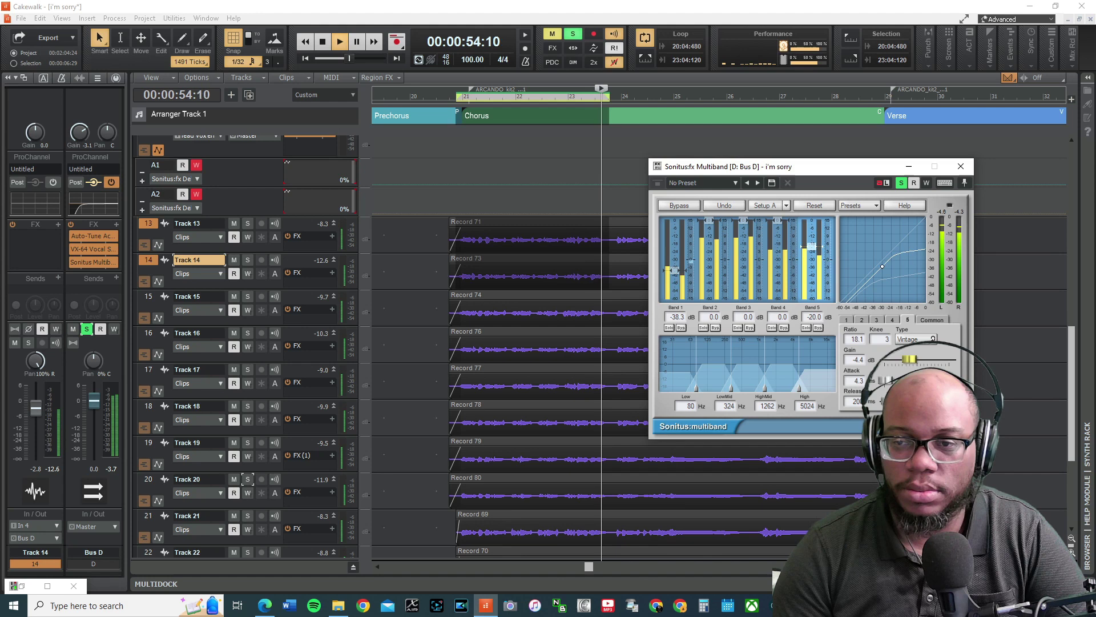
{"action": "left_click_drag", "start_coordinate": [909, 358], "coordinate": [912, 358]}
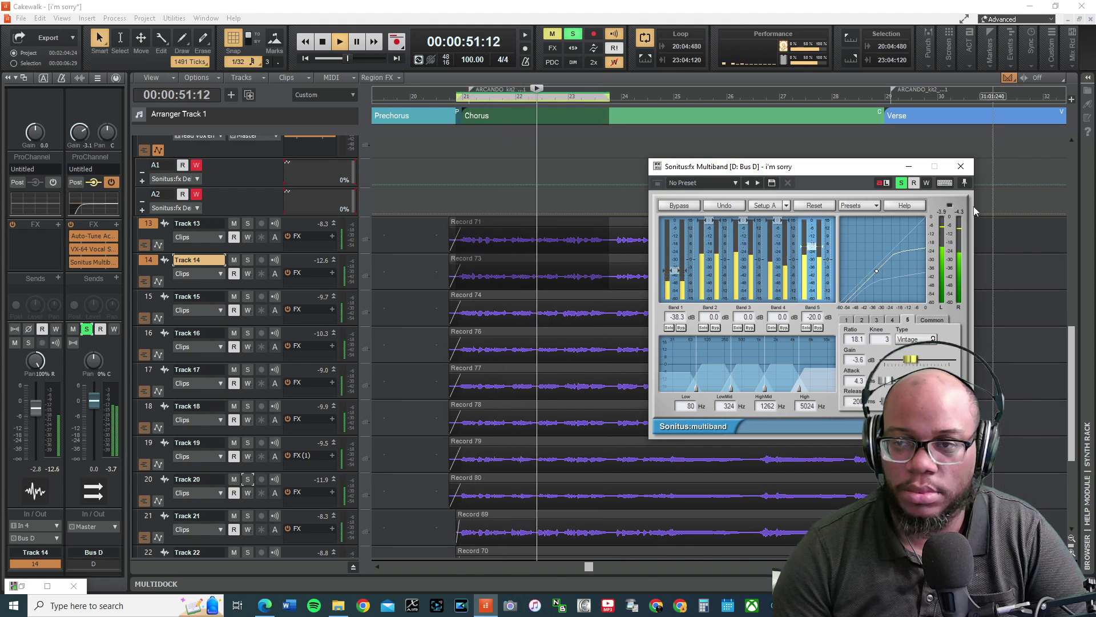
Close the multiband window, clear all solos and play the chorus stack with looping off to 00:01:02:13.
{"action": "left_click", "coordinate": [961, 166]}
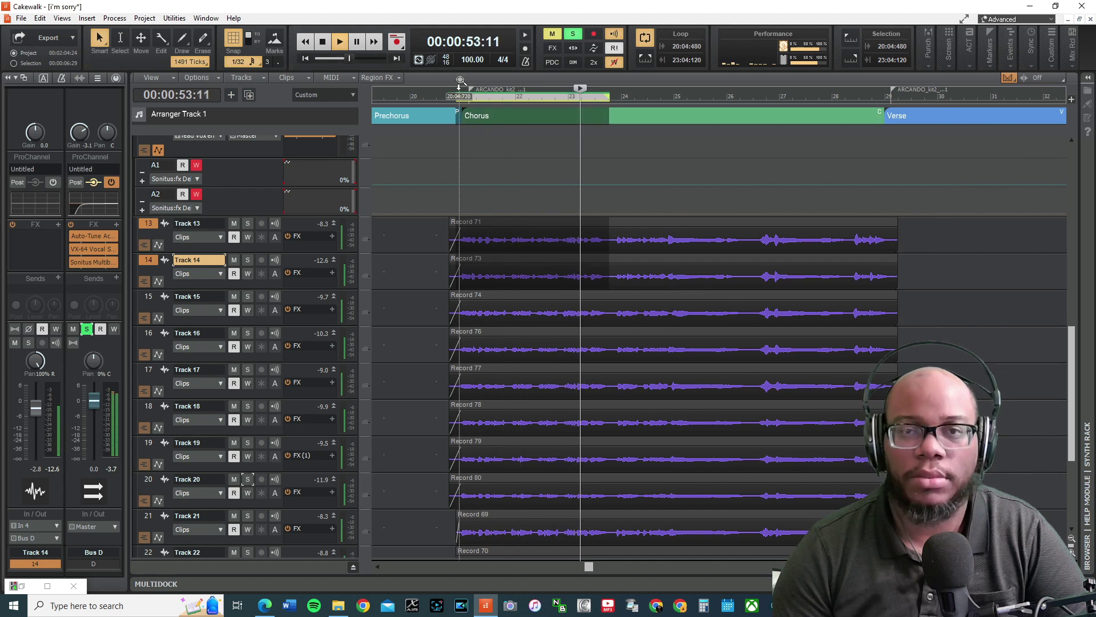
{"action": "left_click", "coordinate": [573, 35]}
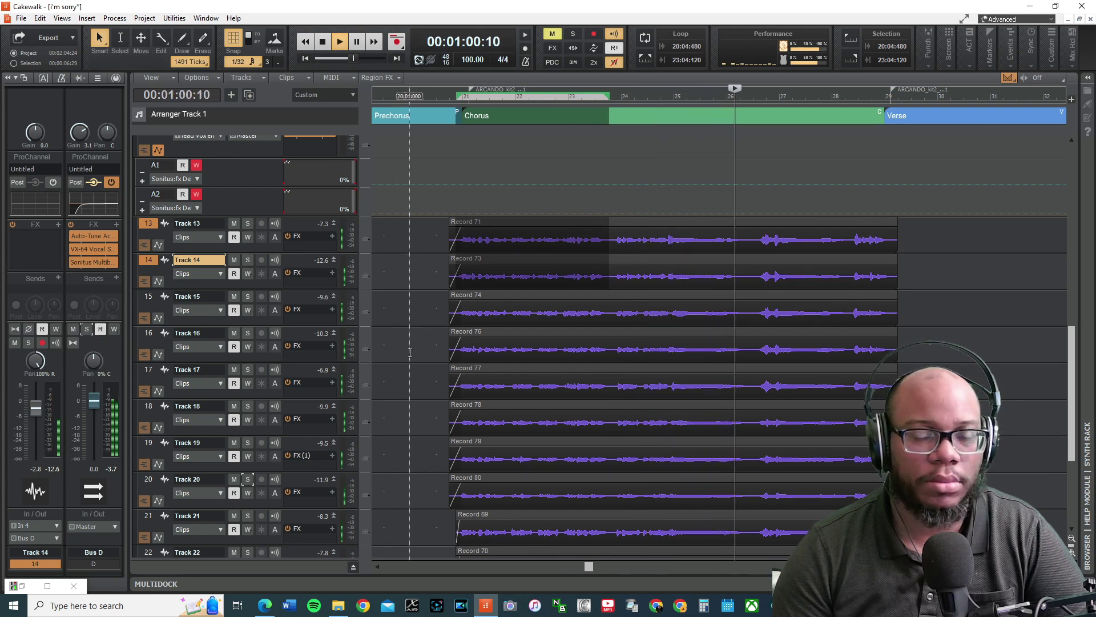
{"action": "scroll", "coordinate": [410, 352], "scroll_direction": "down", "scroll_amount": 2}
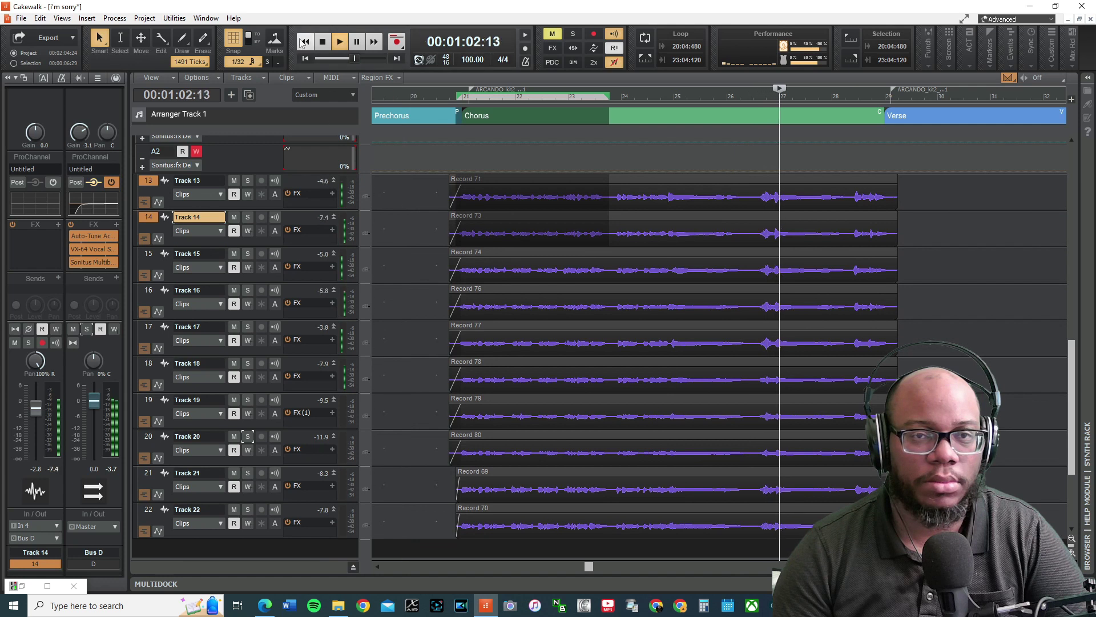